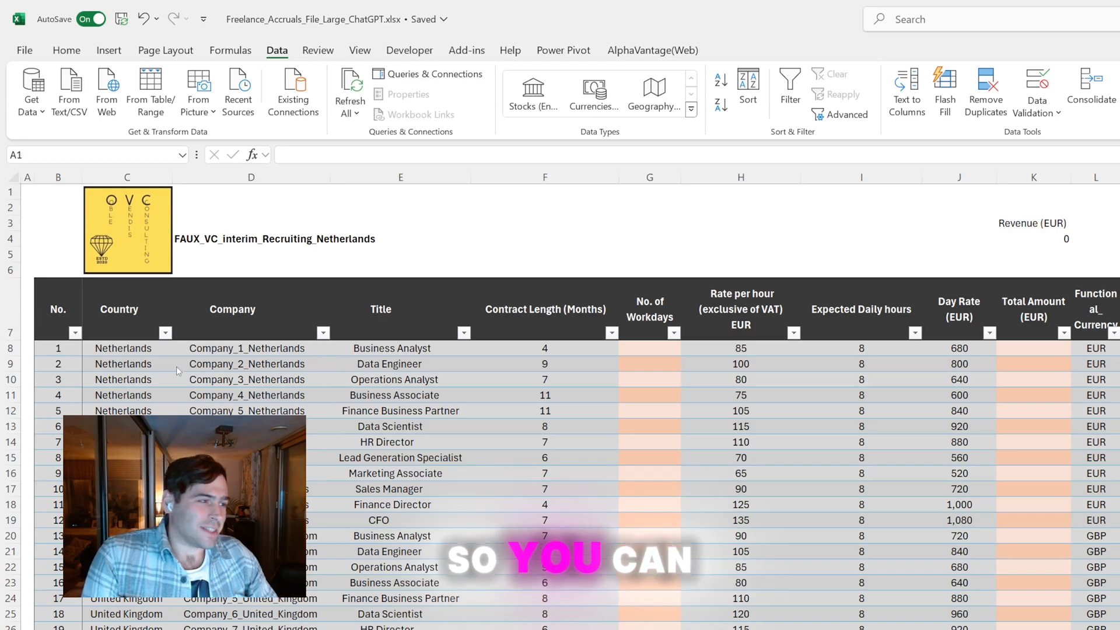
Look over the freelance table's columns, from country, company and title through the hourly rate in EUR to the start and end dates
scroll(119, 361, down, 2)
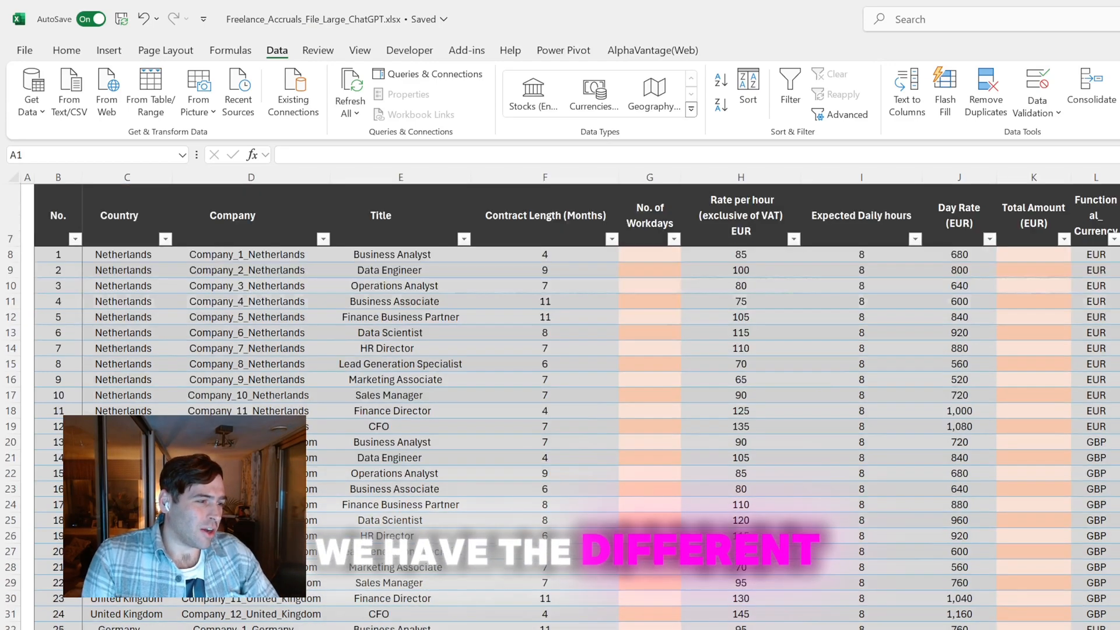
scroll(379, 293, down, 1)
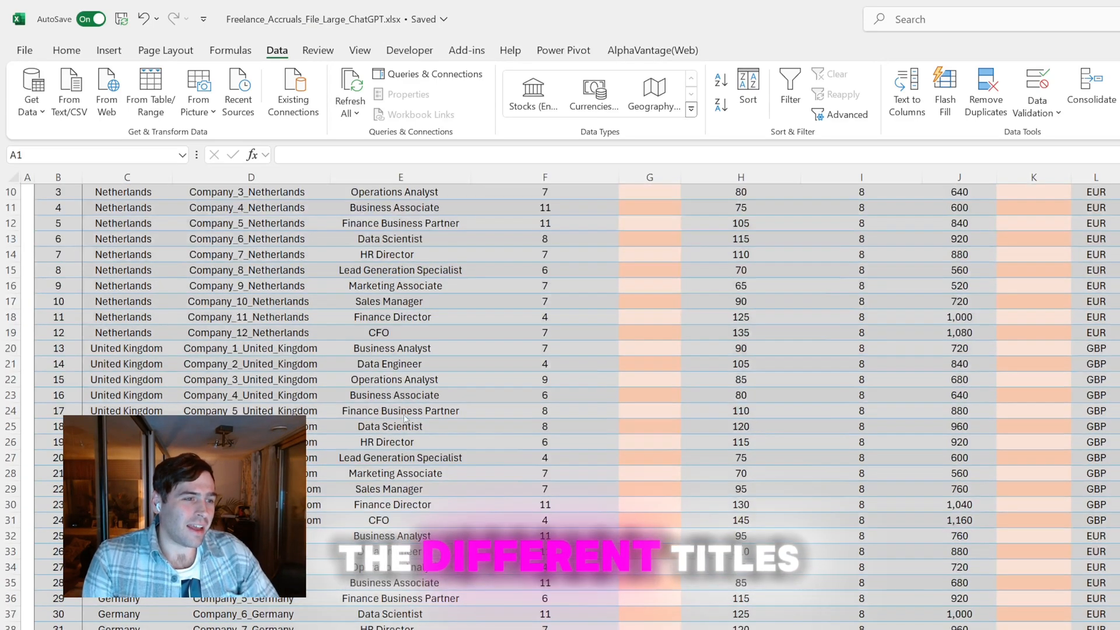
scroll(715, 393, up, 3)
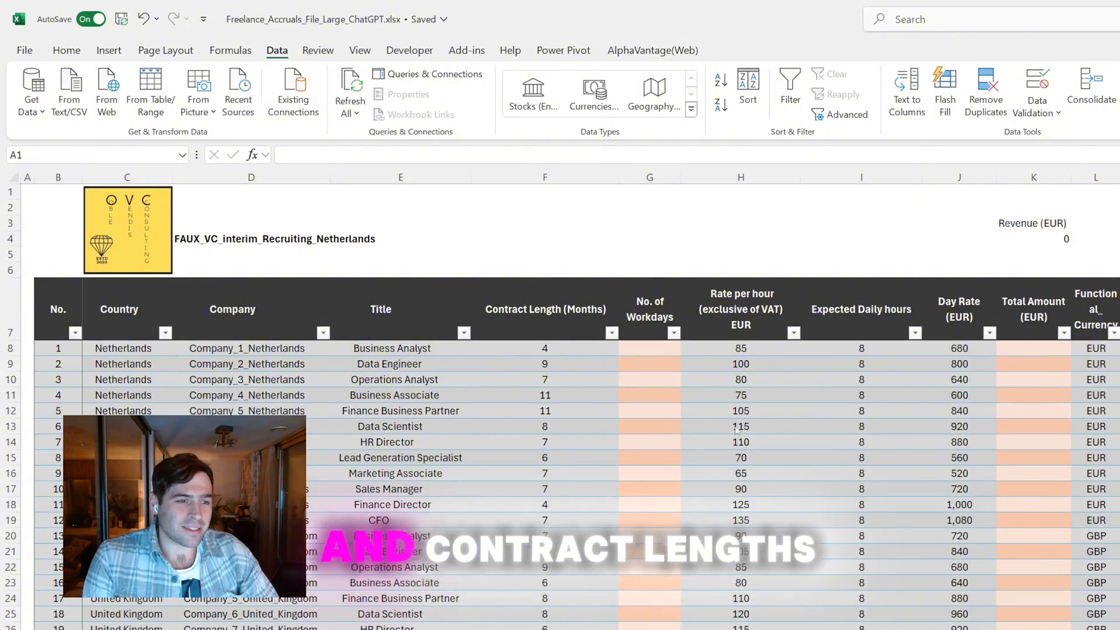
scroll(402, 380, right, 3)
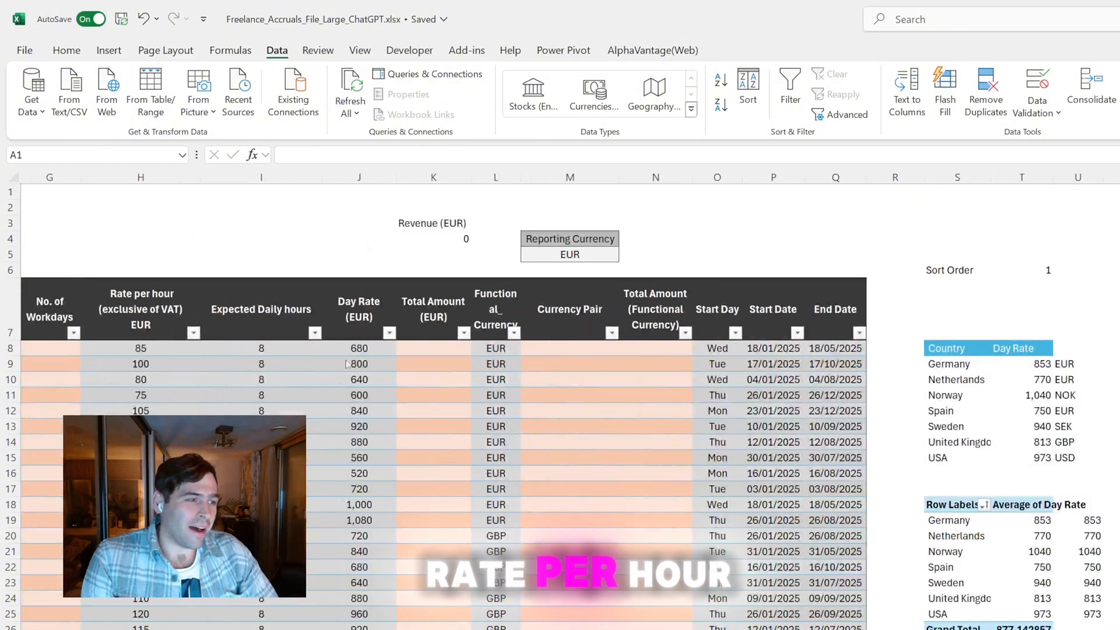
scroll(282, 335, right, 3)
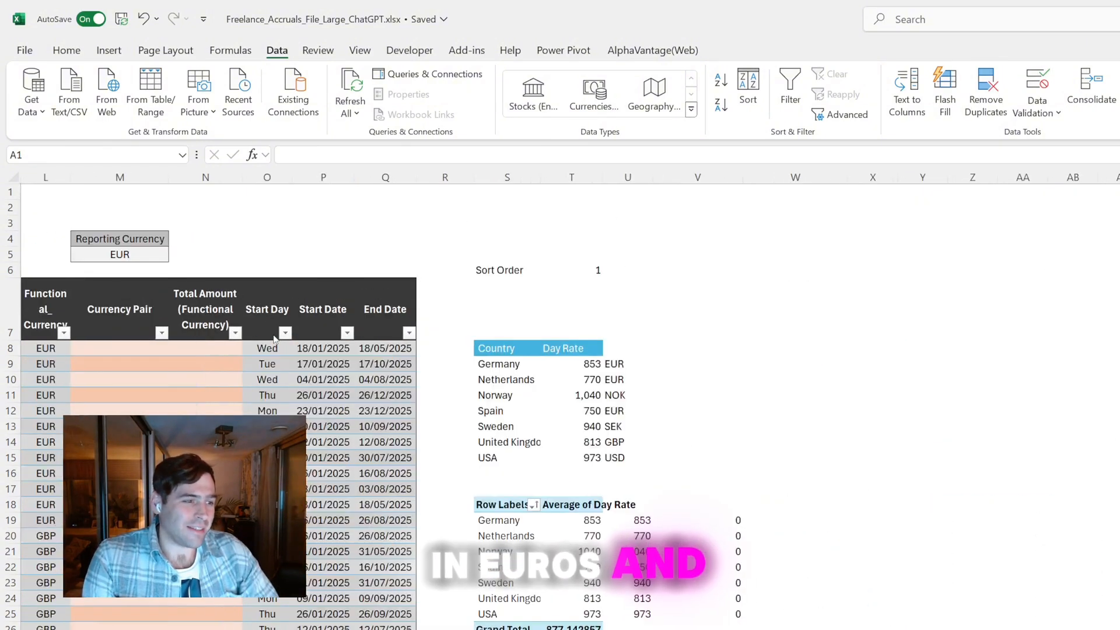
scroll(268, 337, left, 3)
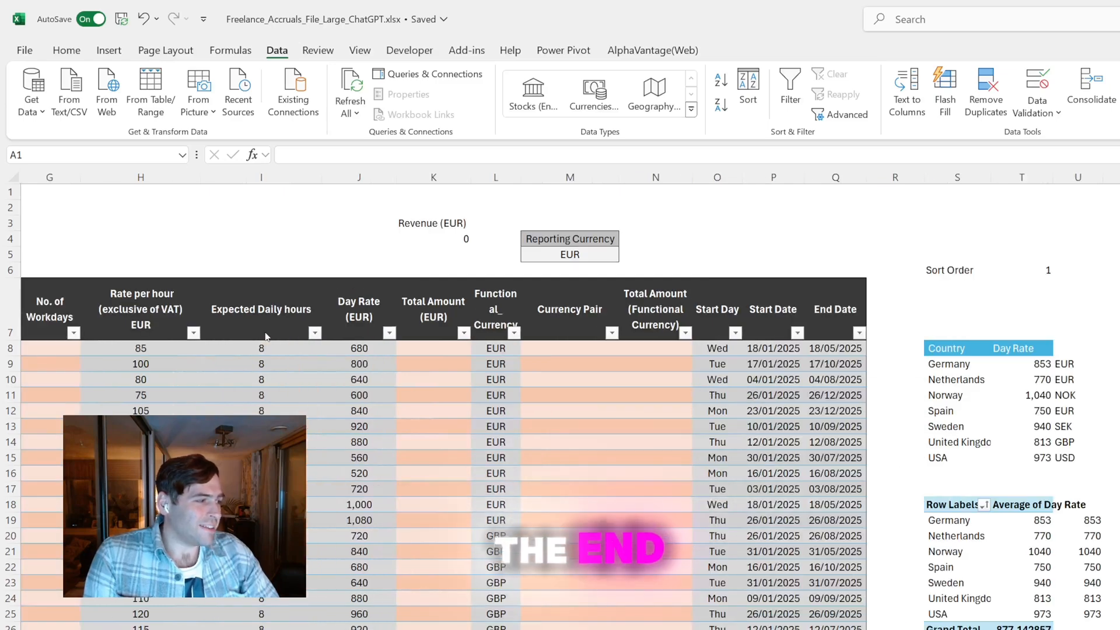
scroll(269, 337, left, 3)
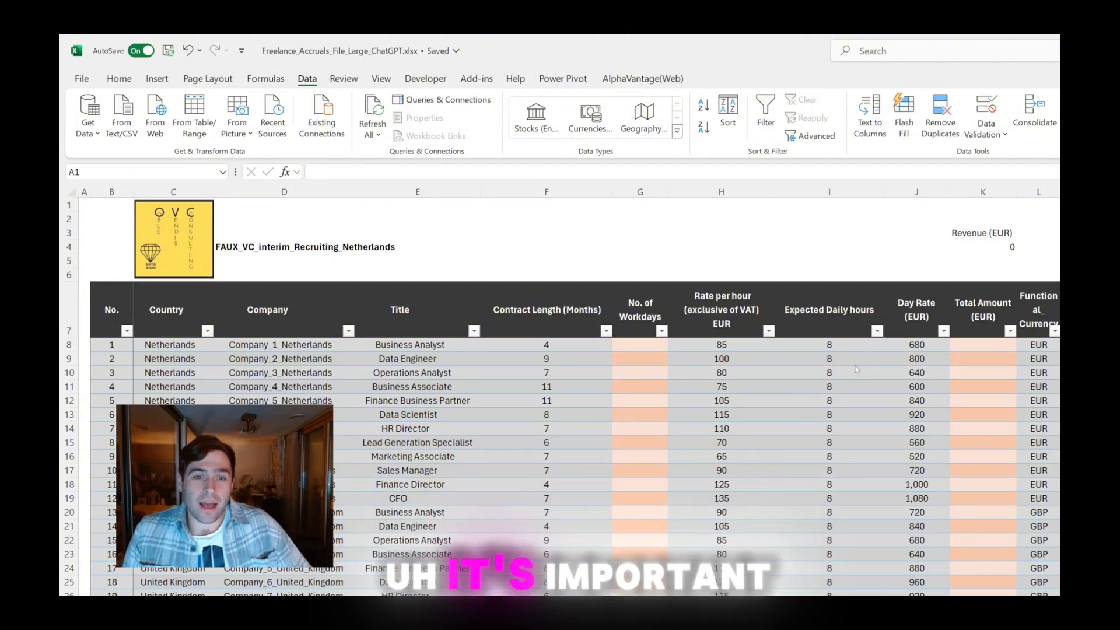
click(720, 368)
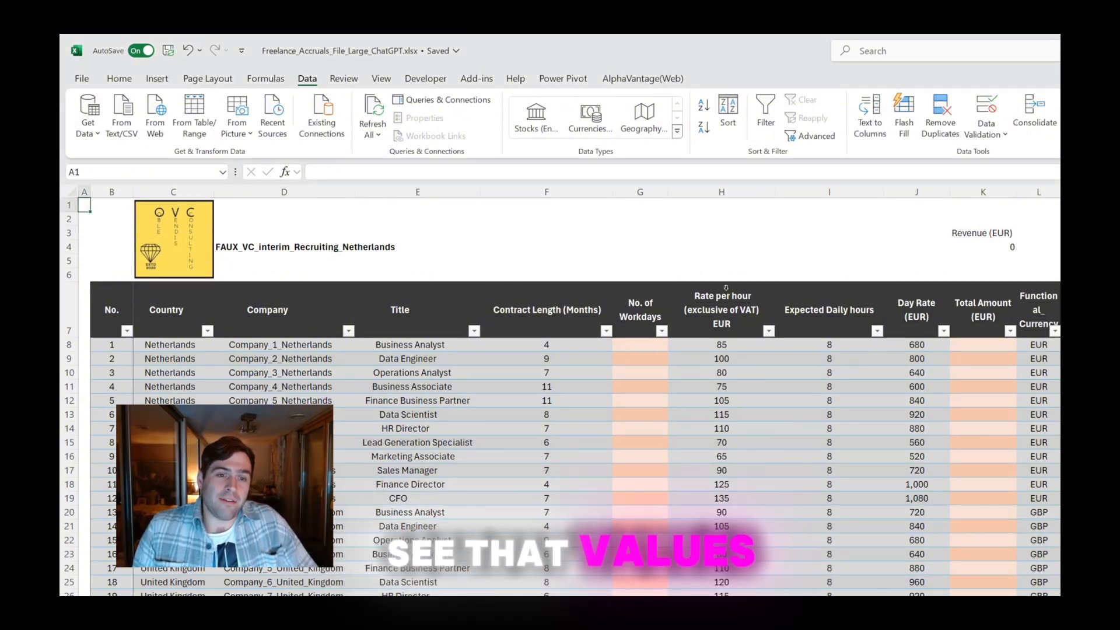
drag(723, 312, 735, 437)
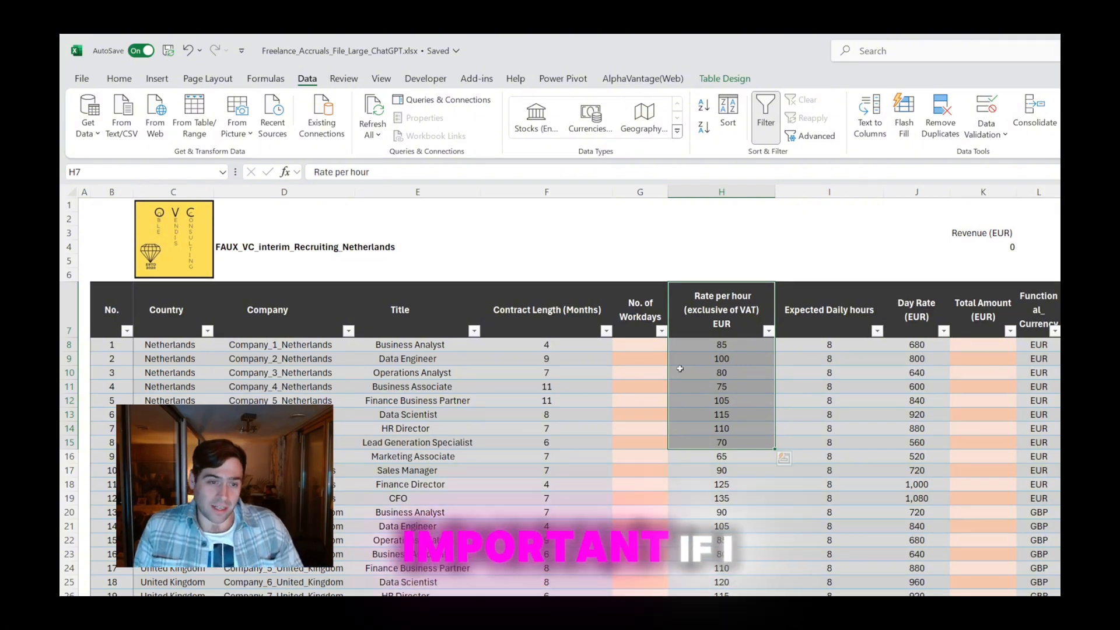
click(536, 371)
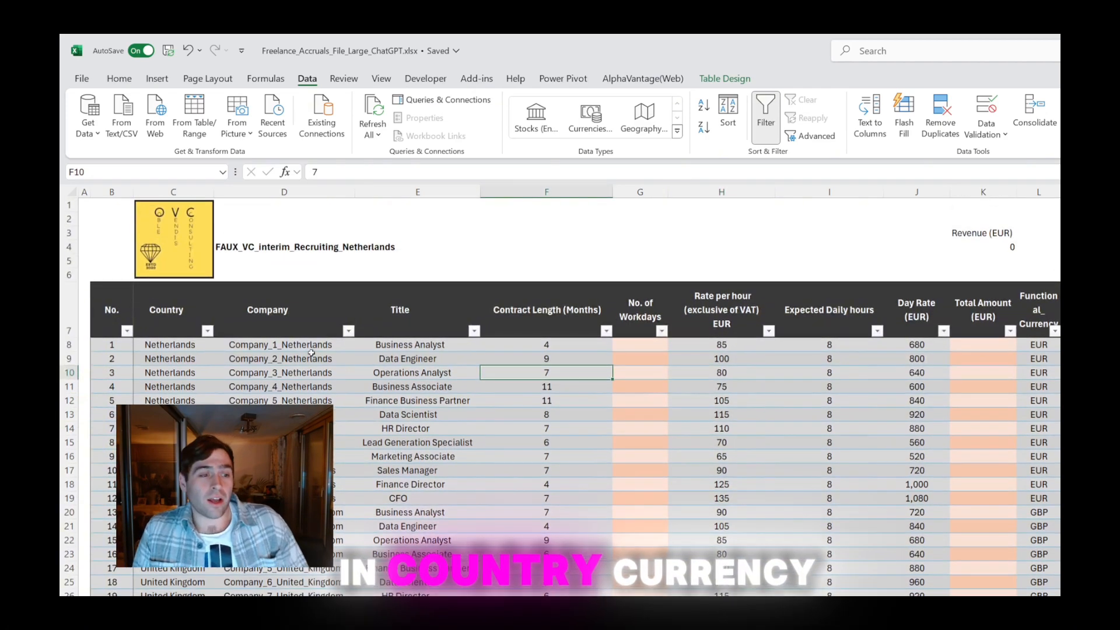
Compare the country and functional currency columns for the USA rows of the table
scroll(435, 413, down, 1)
scroll(560, 397, down, 7)
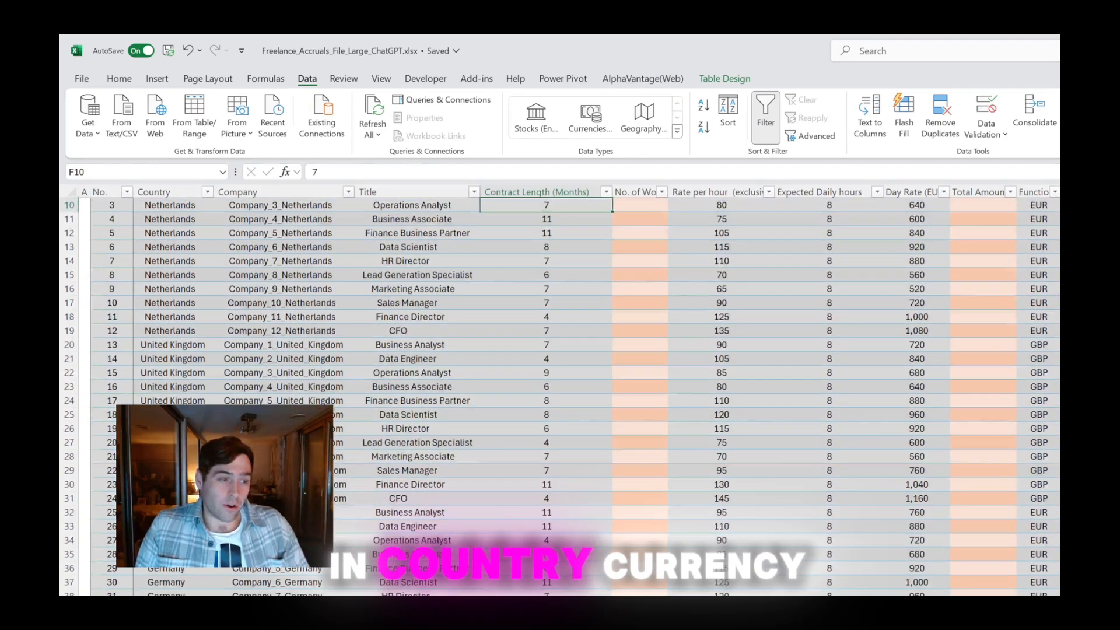
scroll(560, 397, down, 2)
drag(166, 414, 799, 453)
scroll(703, 464, right, 6)
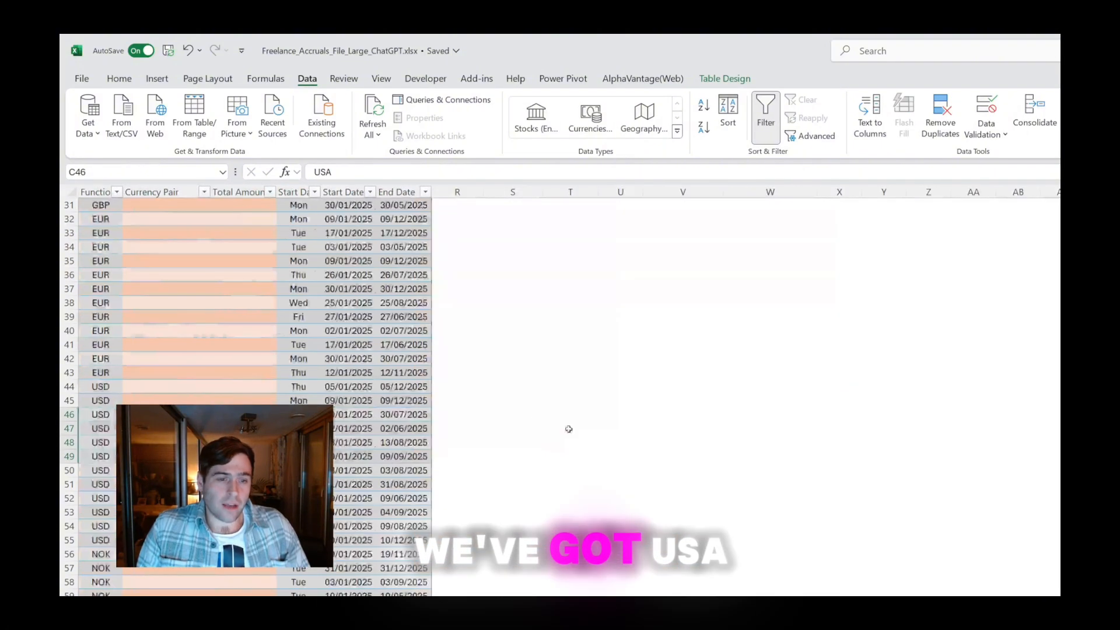
scroll(567, 427, left, 3)
drag(637, 414, 637, 498)
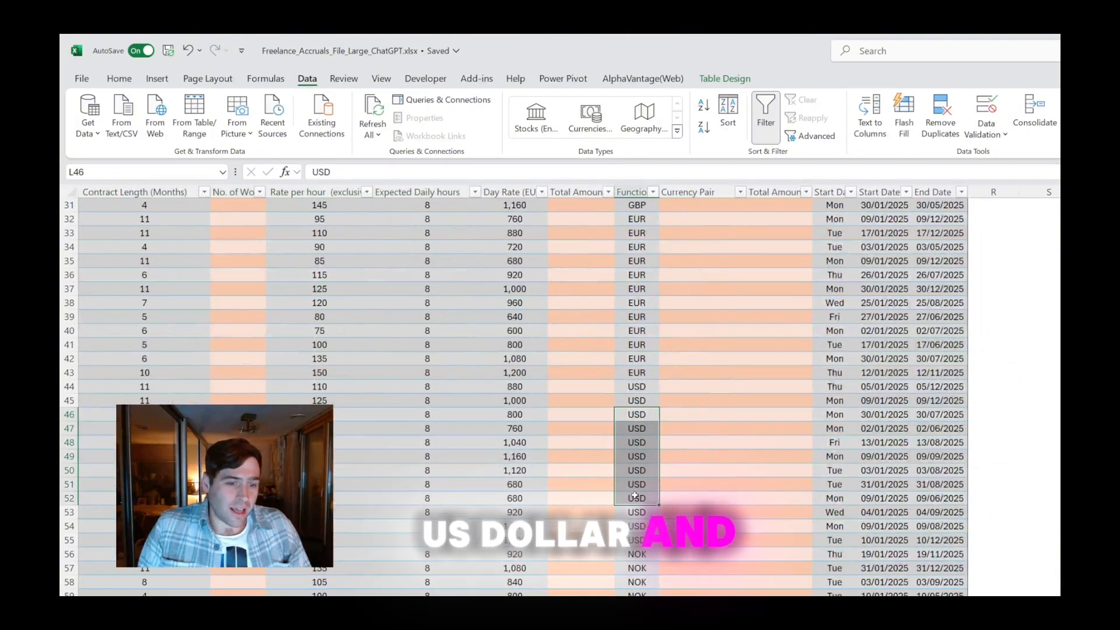
scroll(637, 498, left, 4)
Check the functional currency listed for the Norway and Sweden rows
click(169, 593)
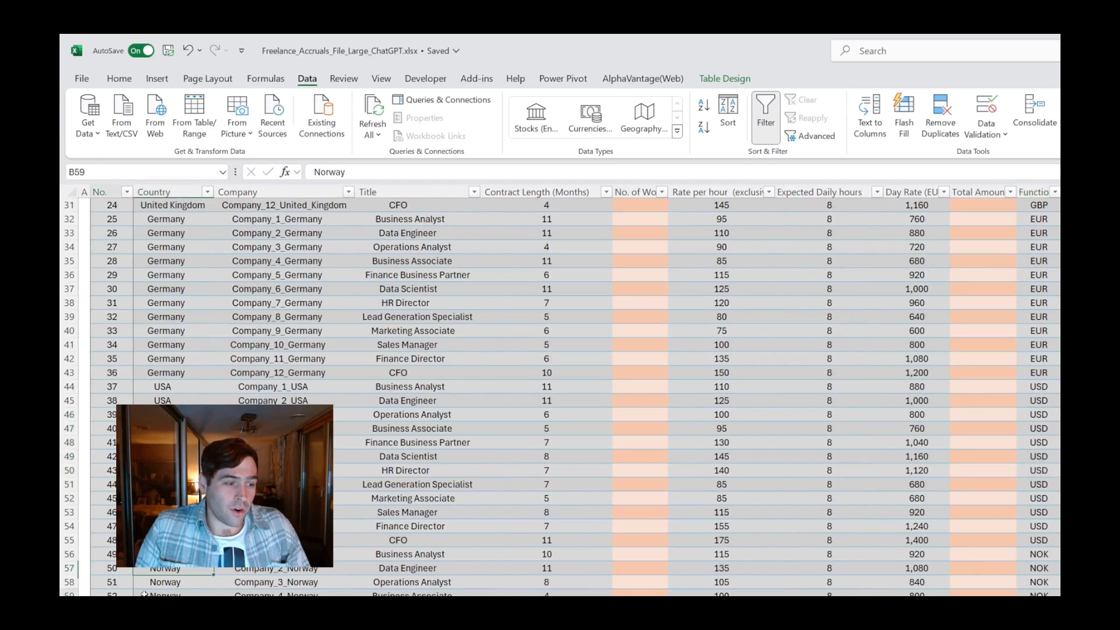
drag(112, 592, 169, 627)
scroll(1035, 587, down, 11)
click(1036, 582)
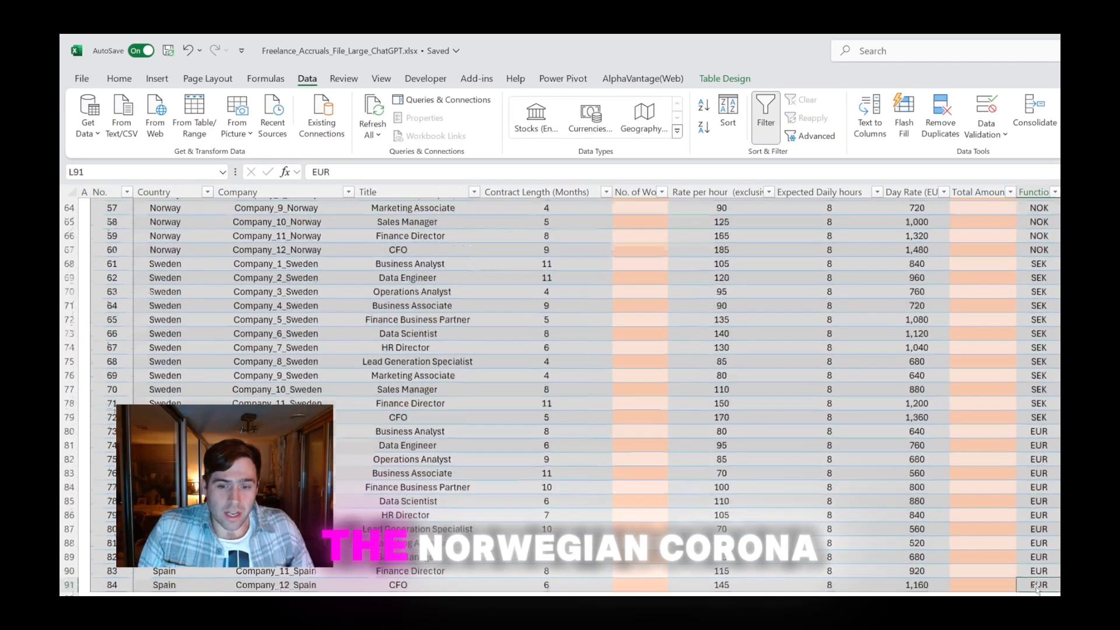
drag(177, 289, 175, 373)
drag(1043, 292, 1027, 414)
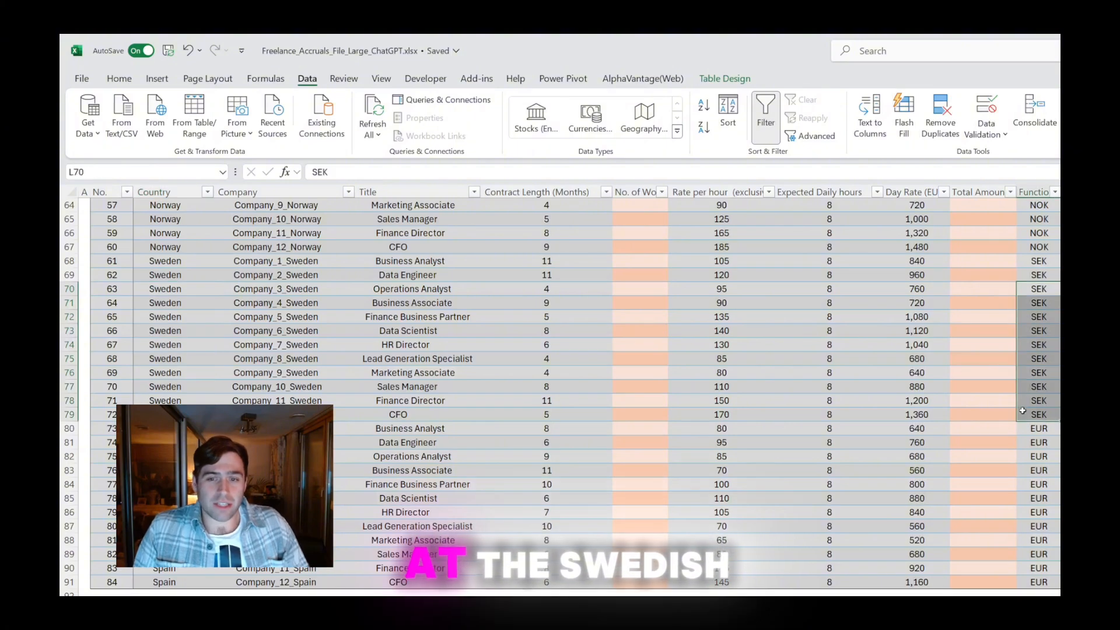
Examine the contract length, day rate and start and end dates of the first Netherlands contract in row 8
scroll(990, 424, up, 17)
scroll(991, 424, up, 3)
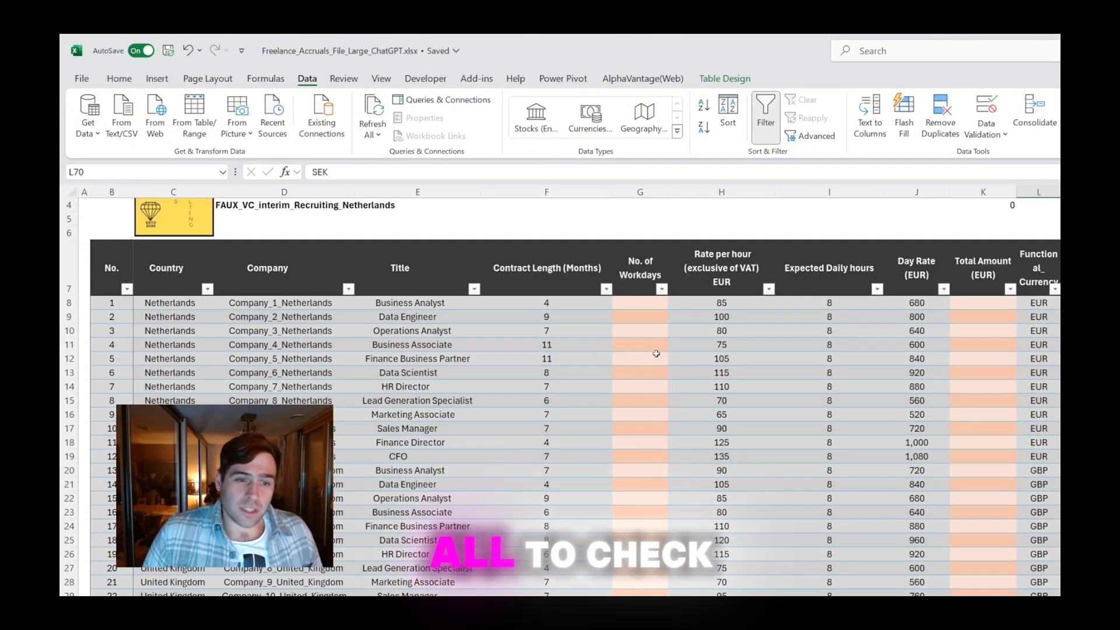
scroll(610, 322, right, 3)
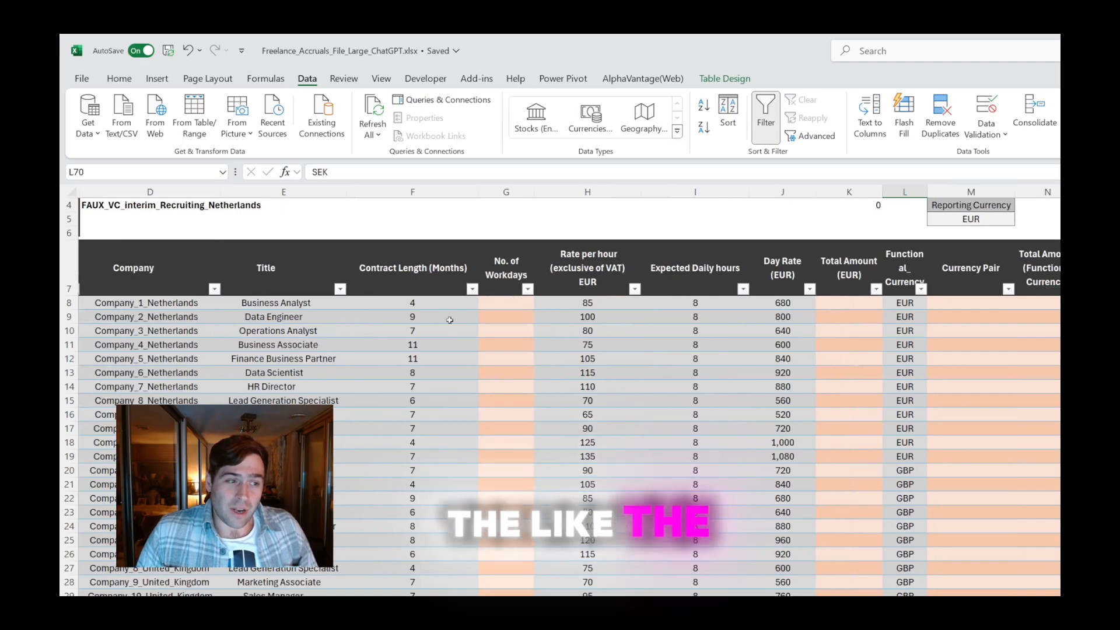
click(393, 298)
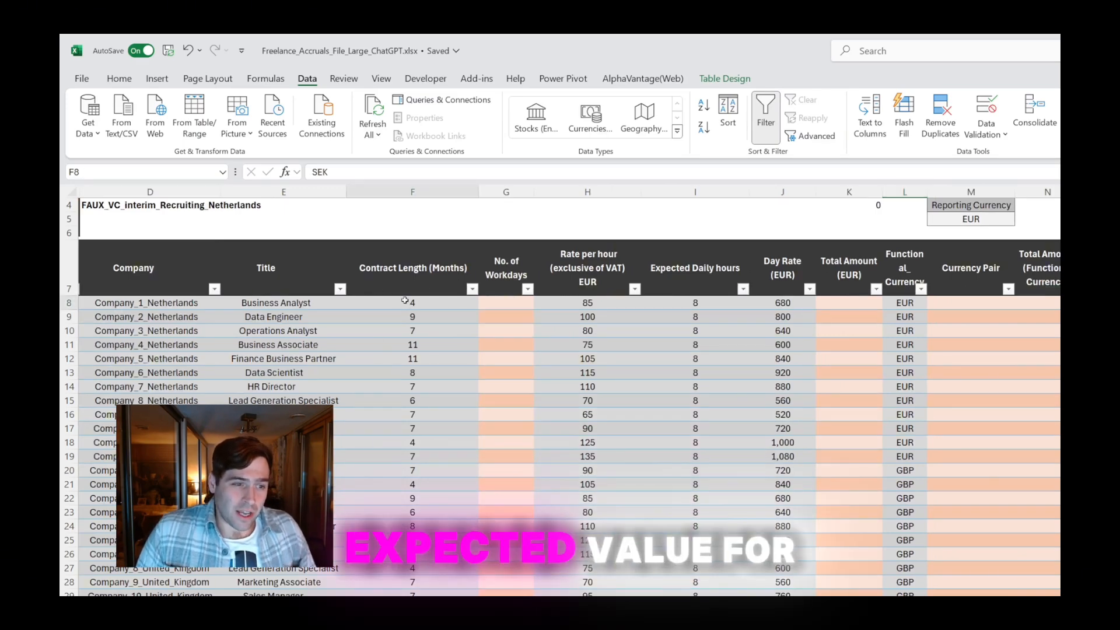
scroll(408, 303, right, 3)
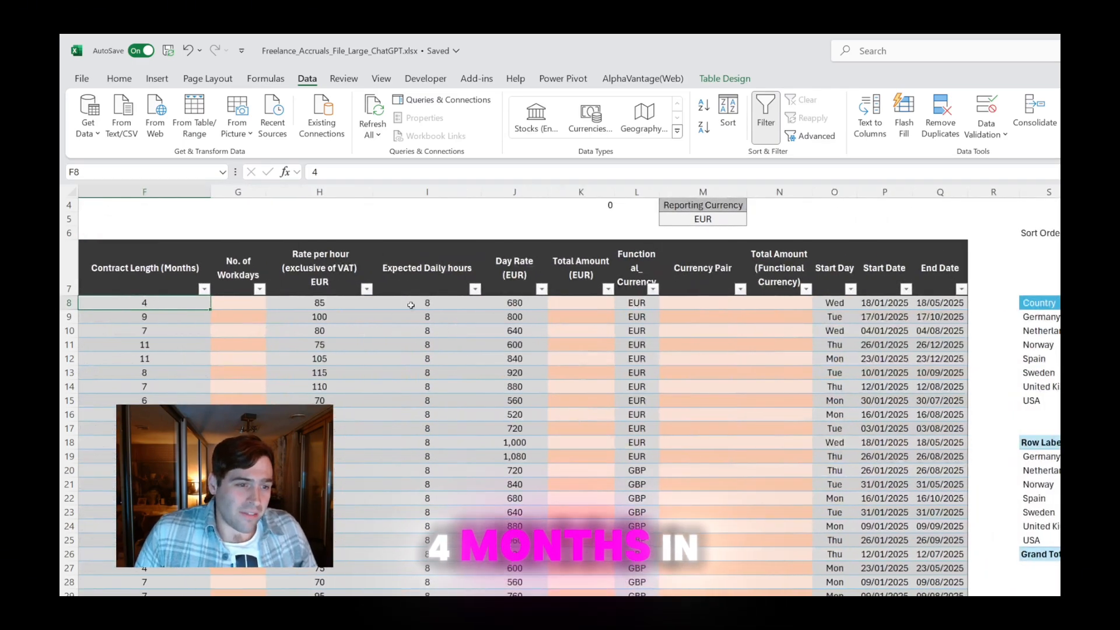
click(508, 302)
scroll(477, 301, left, 2)
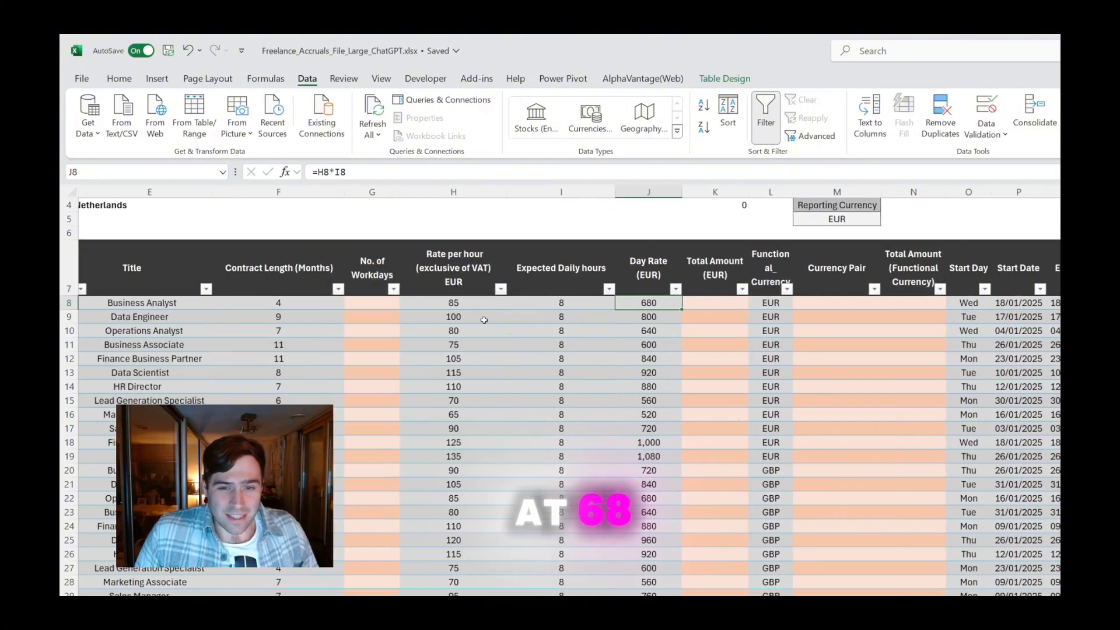
scroll(477, 301, right, 6)
drag(365, 303, 389, 306)
scroll(535, 295, left, 5)
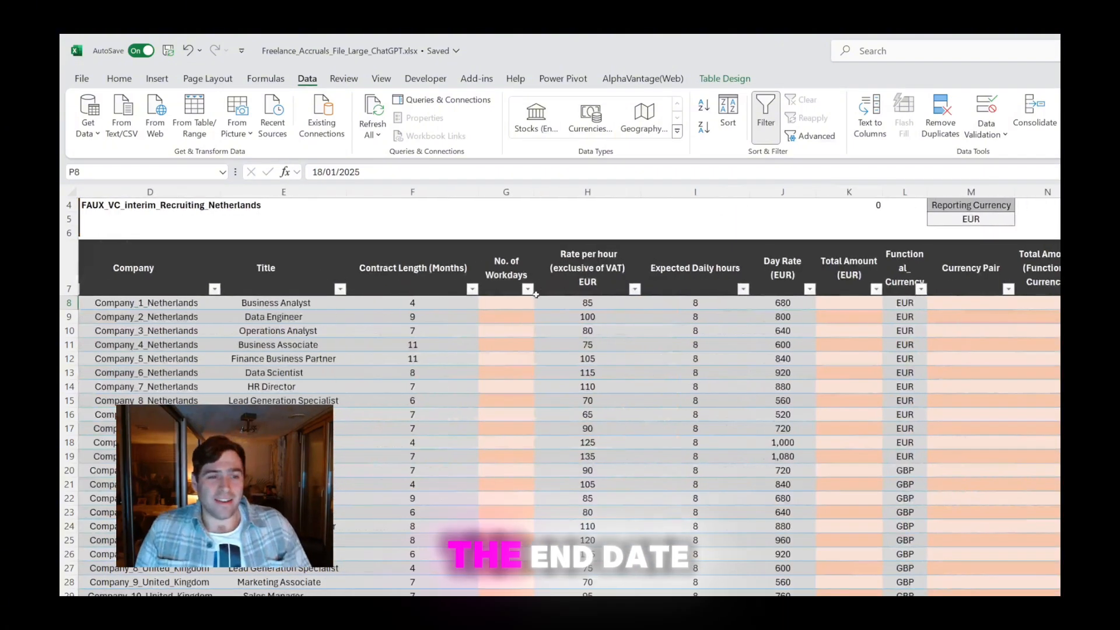
Fill the No. of Workdays column with =NETWORKDAYS([@[Start Date]],[@[End Date]]), entered in G8, and check the calculated column
click(500, 309)
text(=)
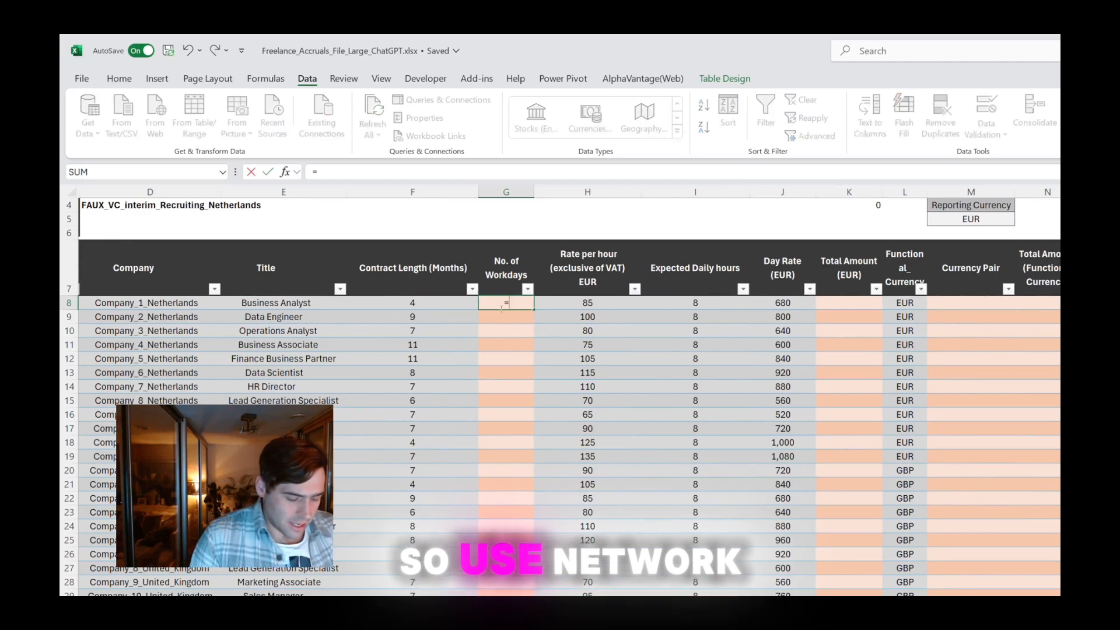
text(NETW)
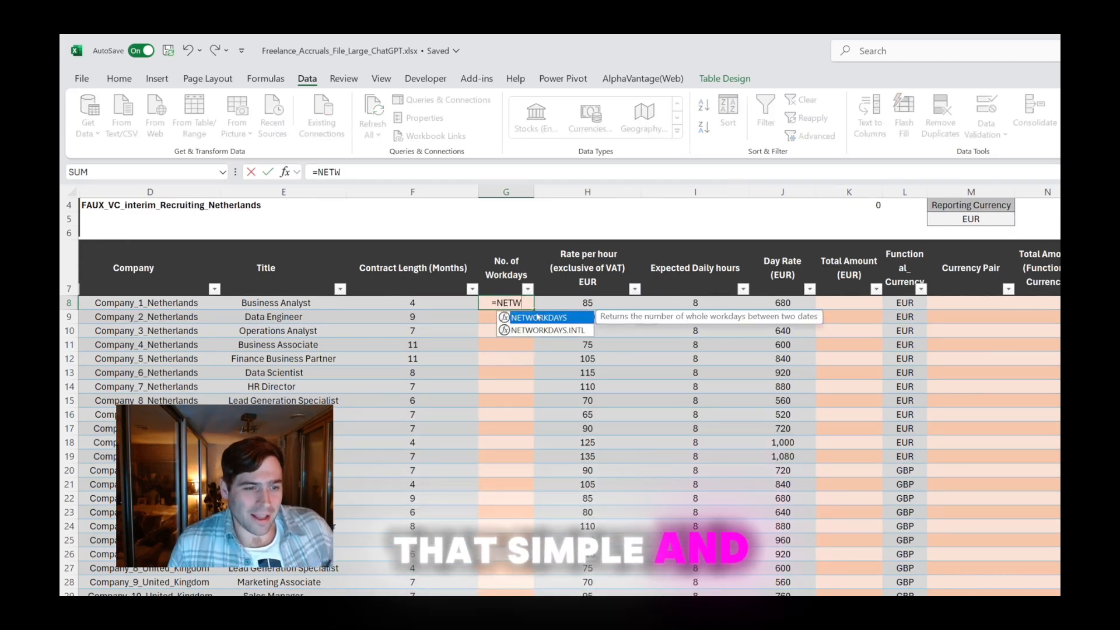
double_click(537, 317)
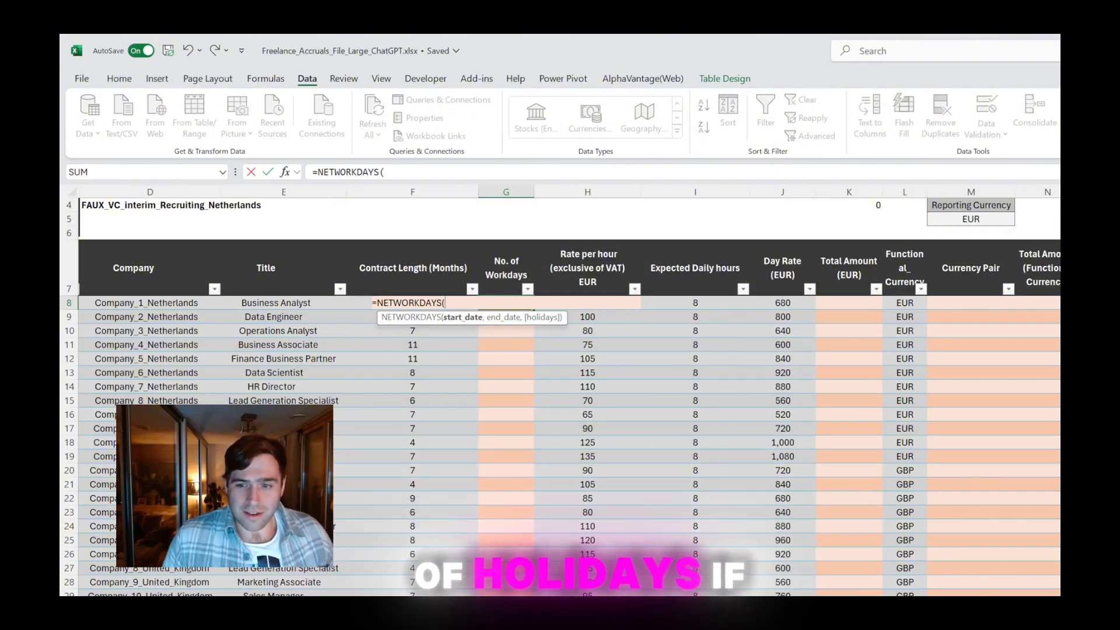
click(1114, 302)
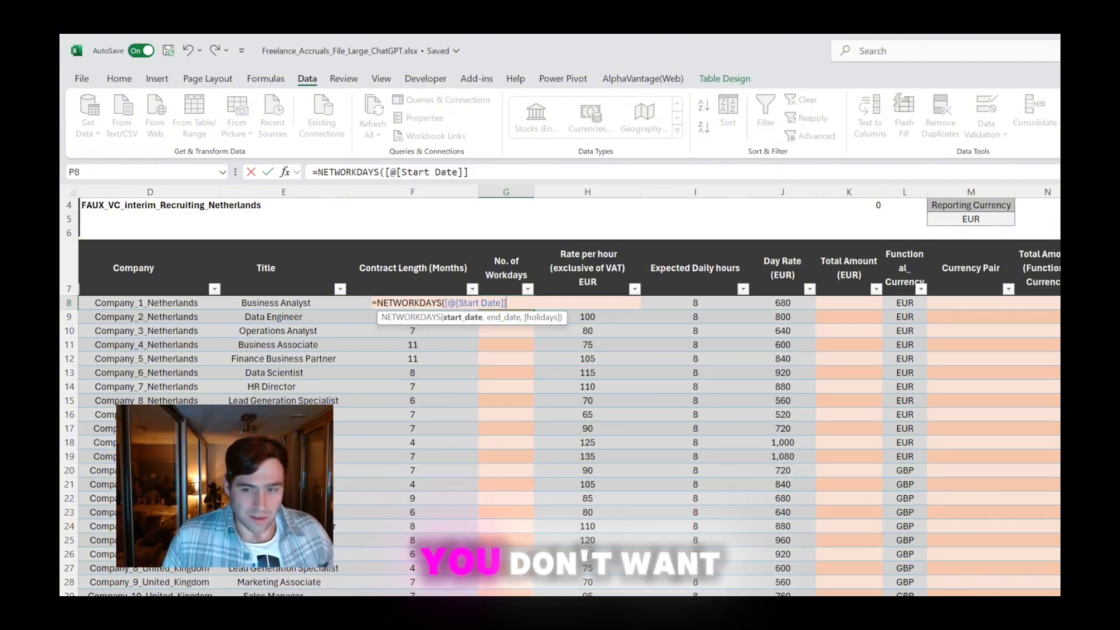
text(,)
click(1117, 302)
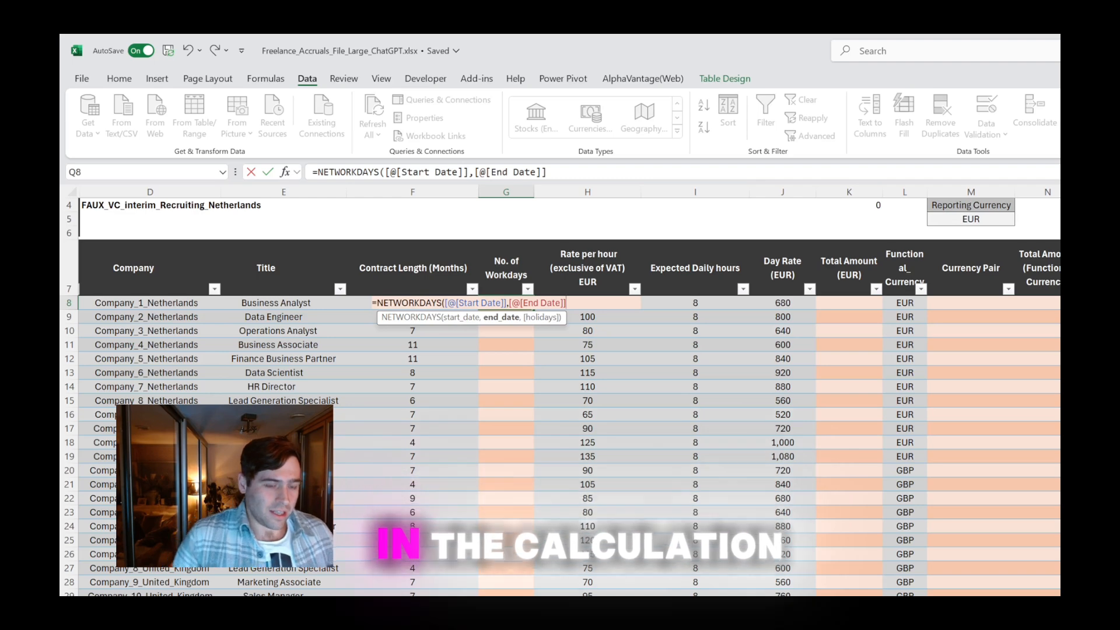
key(Return)
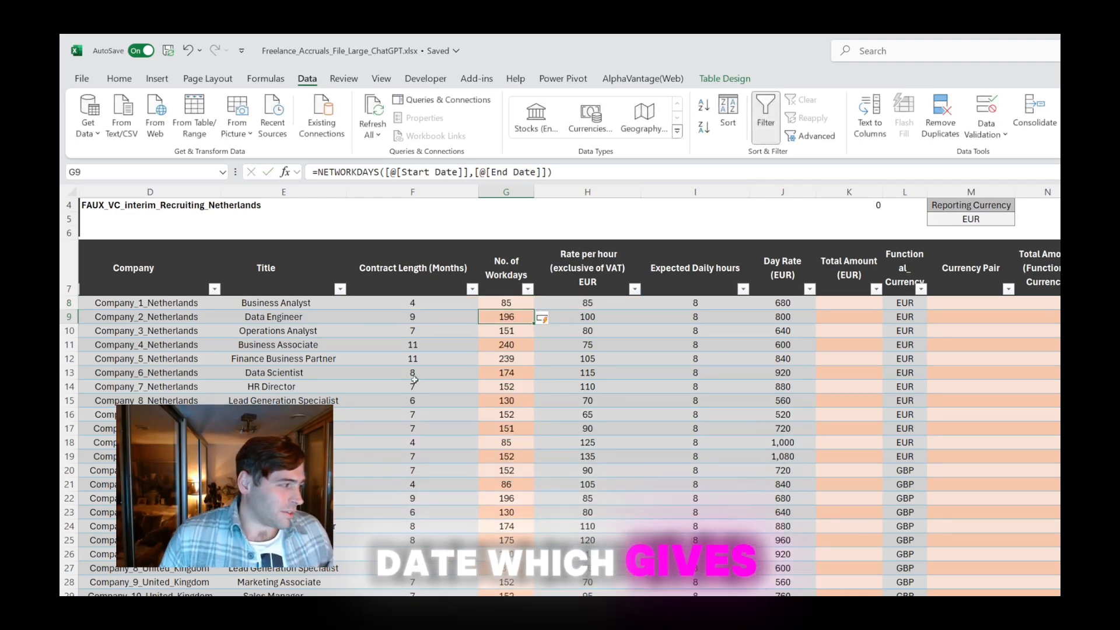
drag(511, 269, 506, 386)
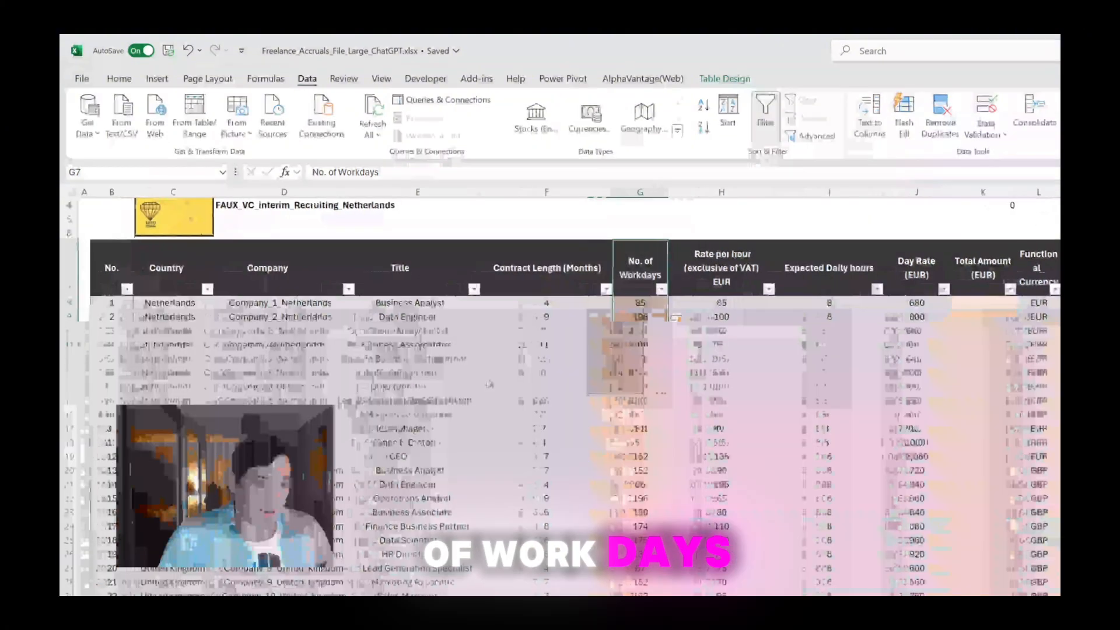
Fill the Total Amount (EUR) column by entering a formula in K8 that multiplies No. of Workdays by Day Rate (EUR)
click(710, 302)
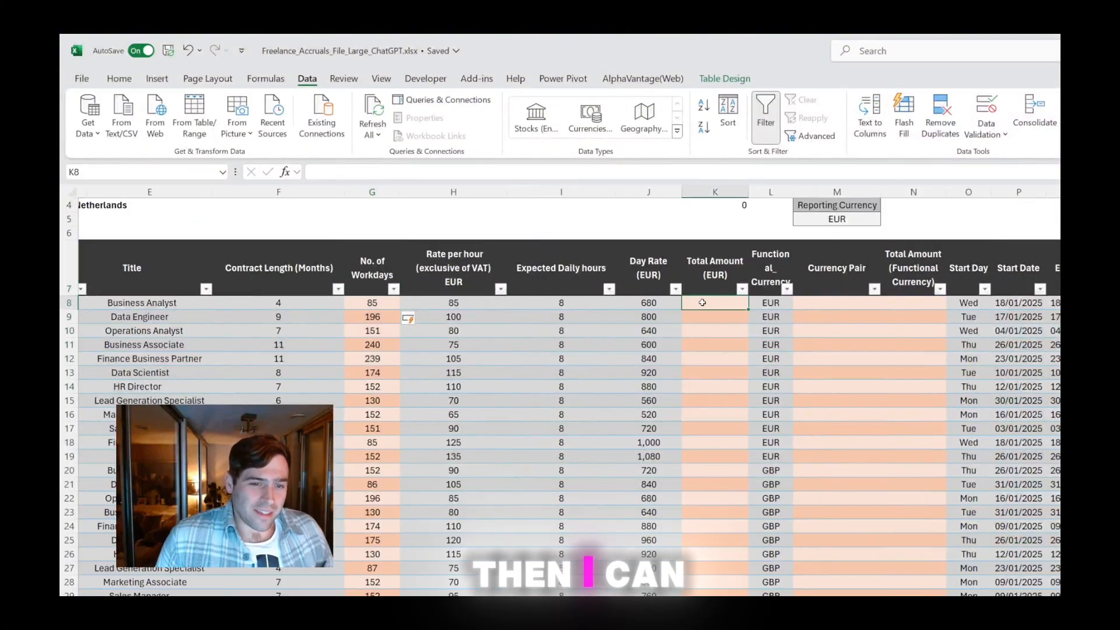
scroll(691, 302, right, 1)
text(=)
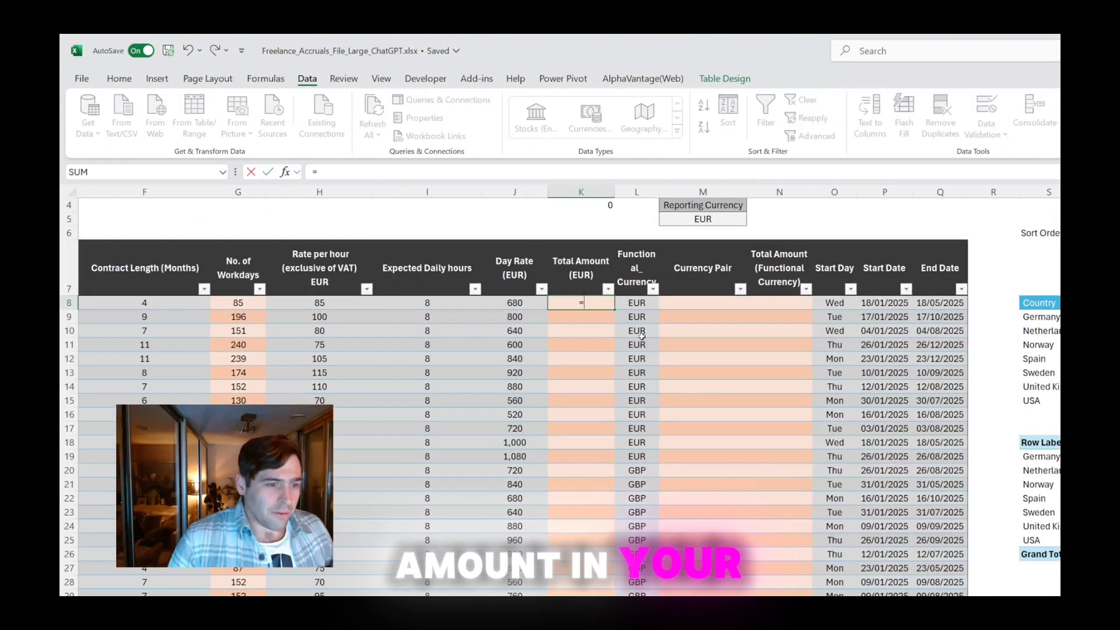
key(Left)
key(Left)
key(Left)
key(Left)
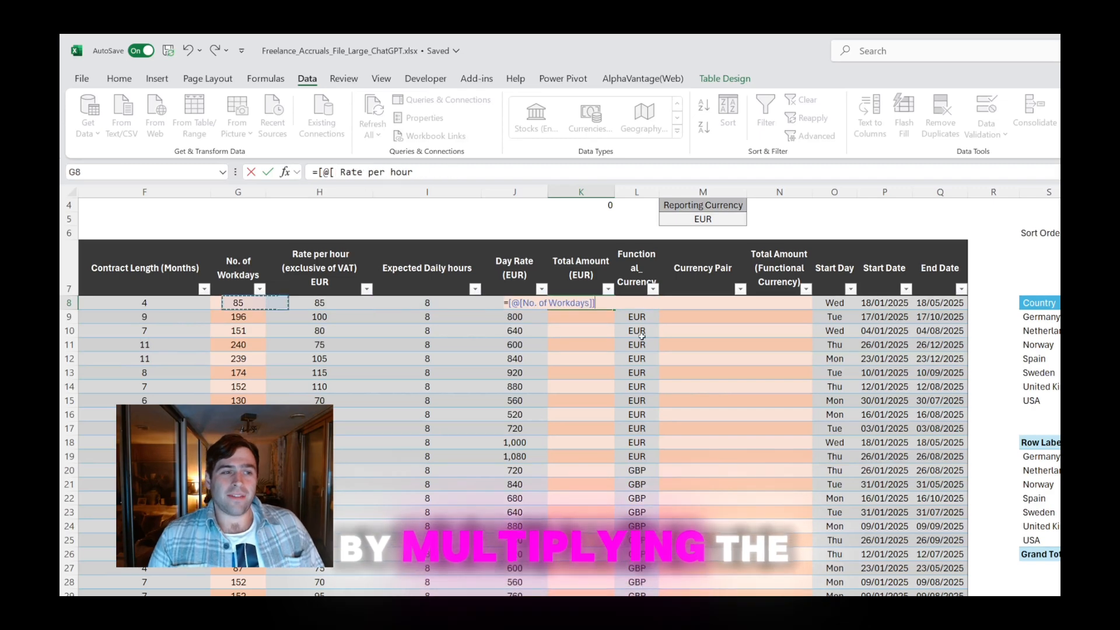
text(*)
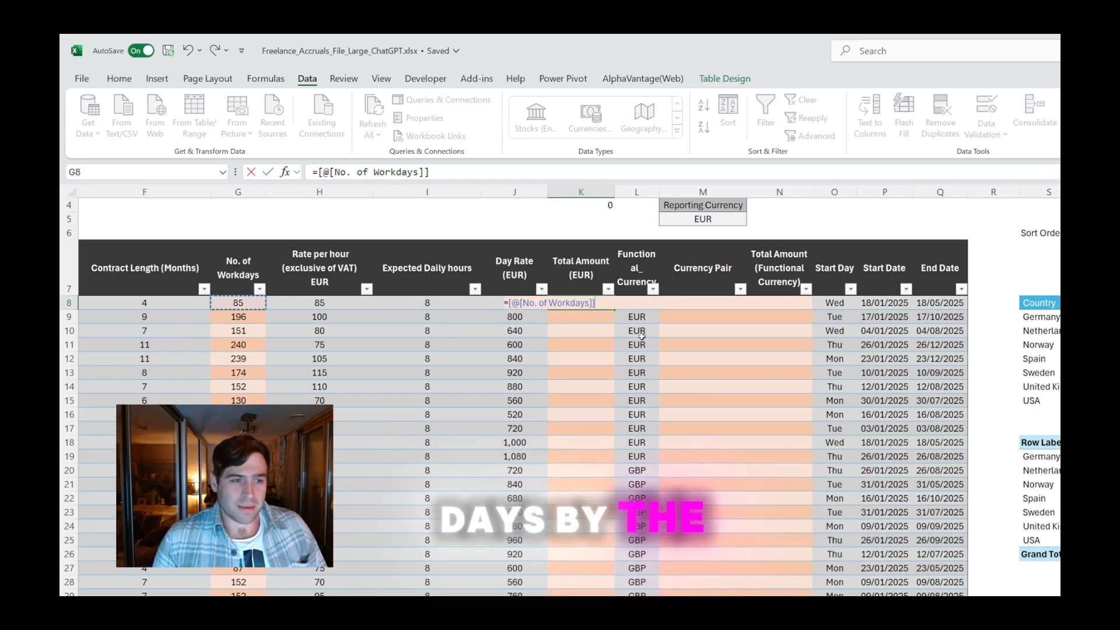
key(Left)
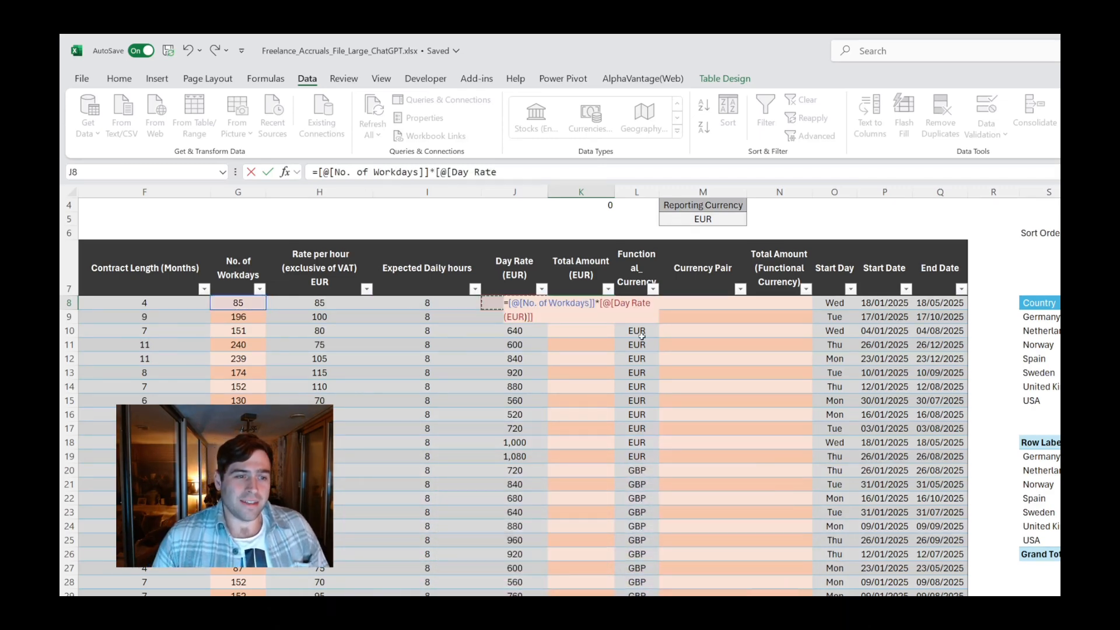
key(Return)
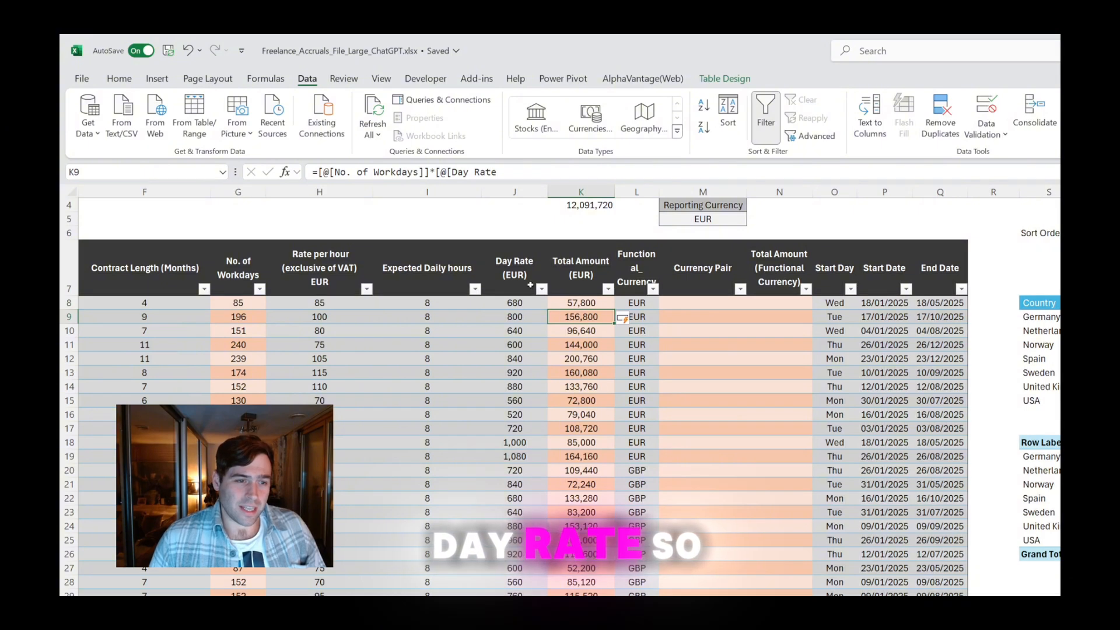
Check the first contract's total amount in row 8 against its day rate and number of workdays
click(513, 301)
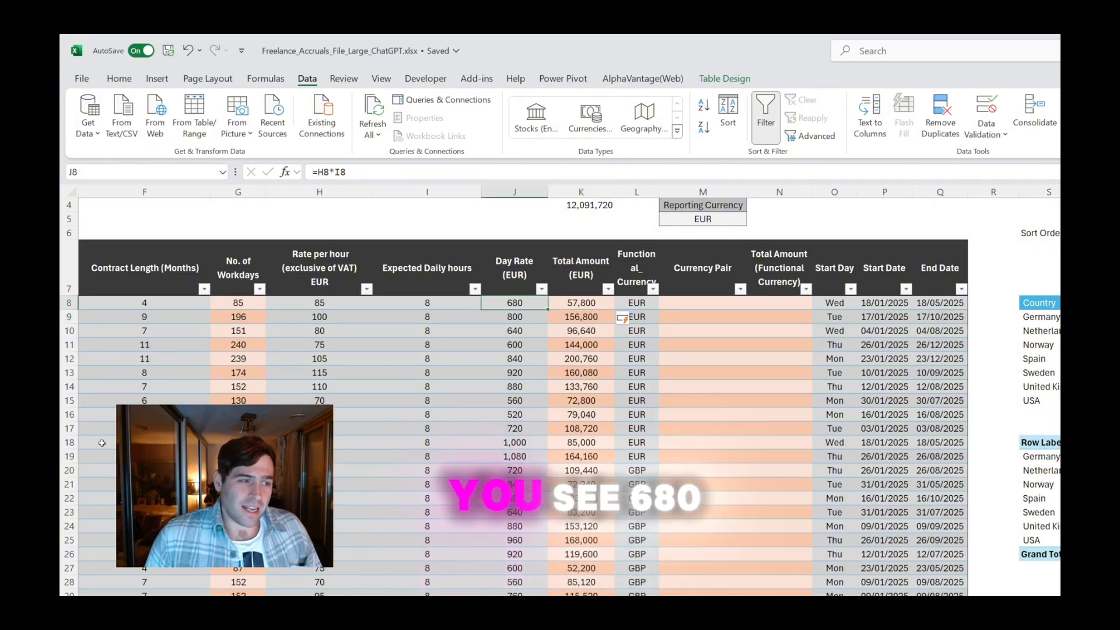
click(244, 302)
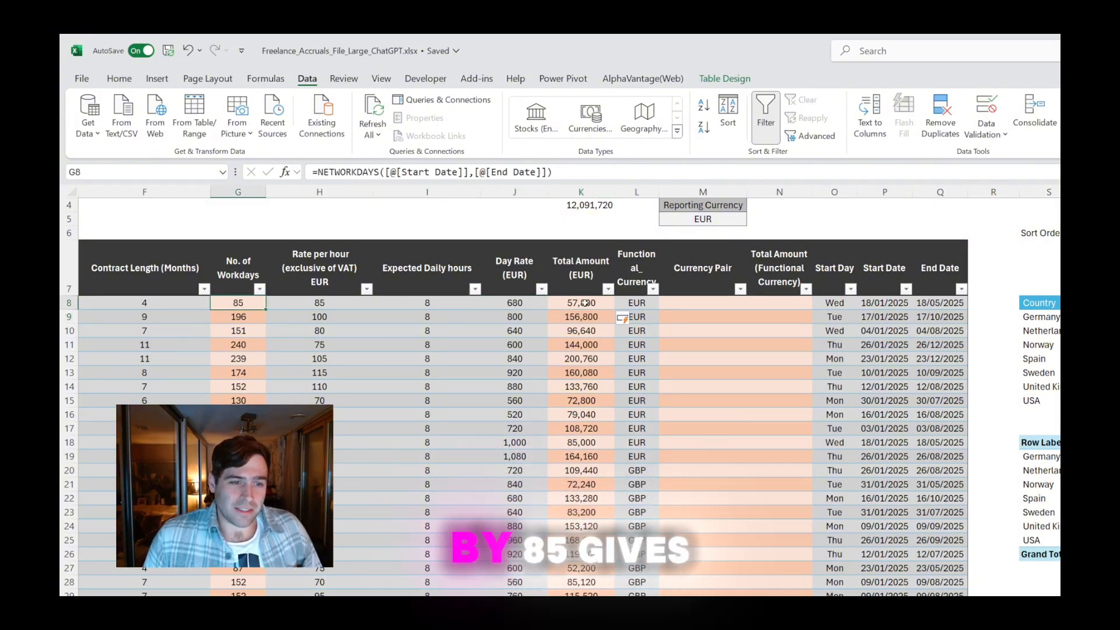
drag(589, 302, 589, 316)
Enter =SUBTOTAL(9,Freelancers_Worldwide[Total Amount (EUR)]) in K4 beneath the Revenue (EUR) heading
scroll(601, 387, up, 1)
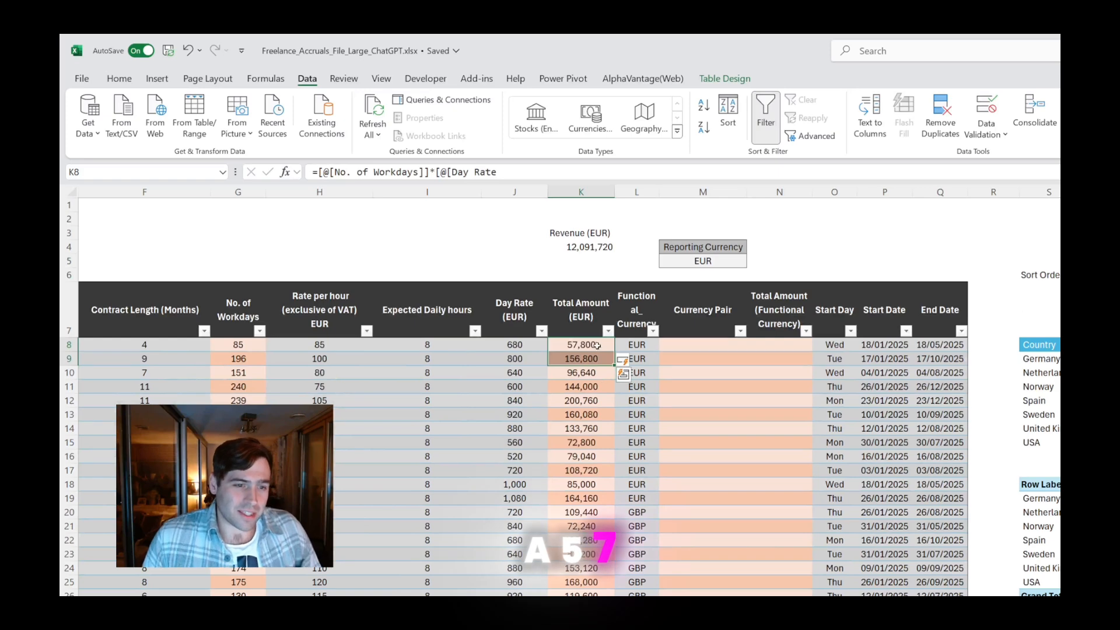
click(595, 245)
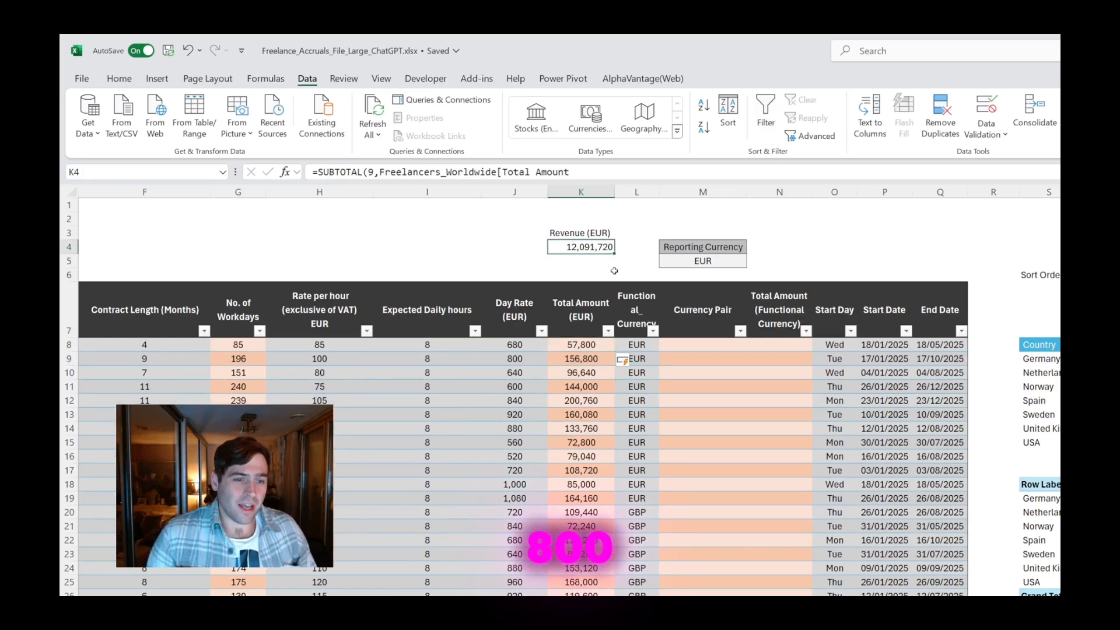
text(=SUB)
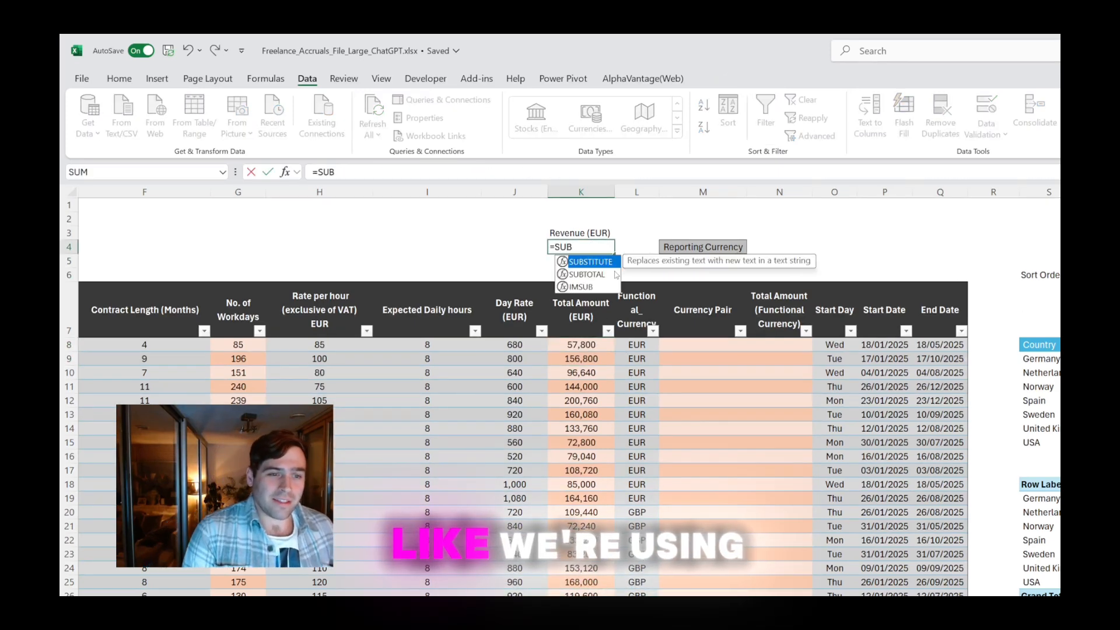
text(TOTAL()
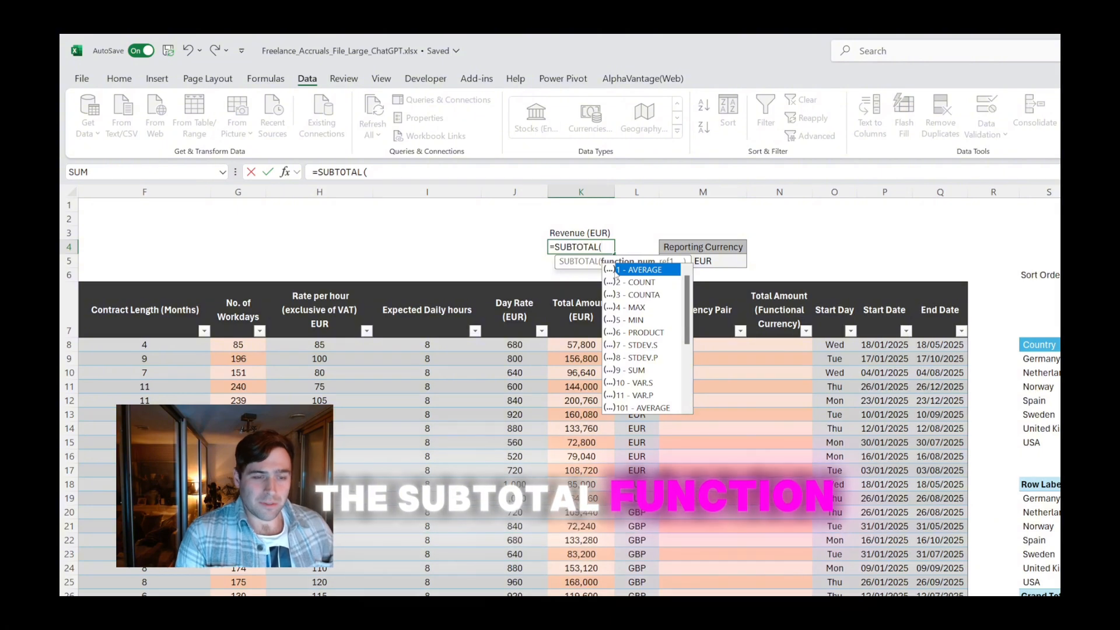
click(644, 371)
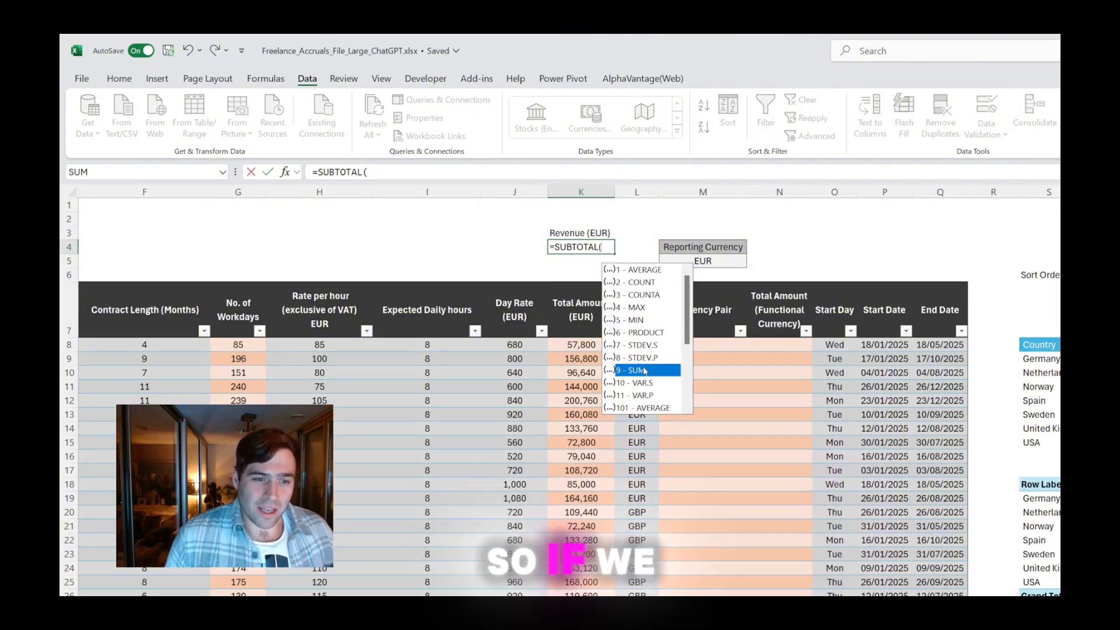
double_click(645, 371)
text(,)
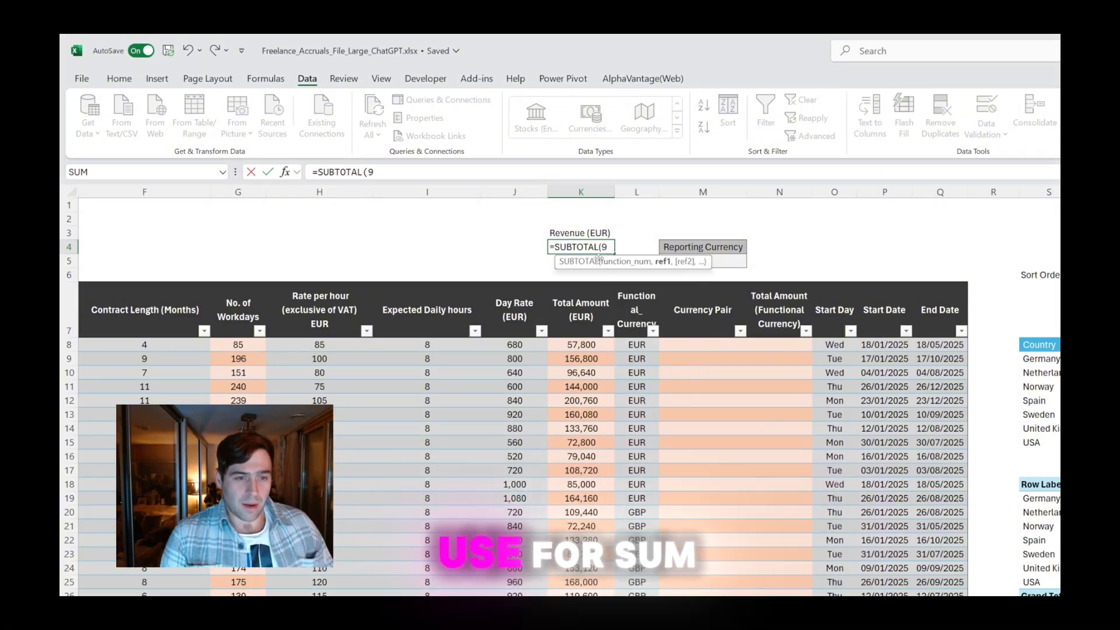
click(598, 259)
key(Down)
key(Down)
key(Down)
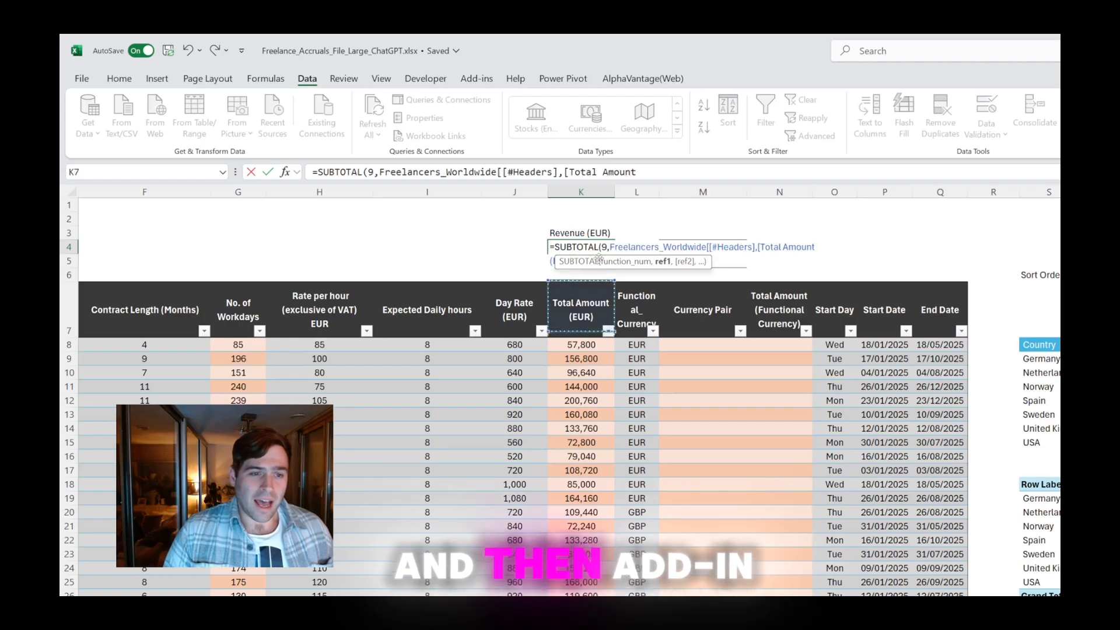
key(ctrl+shift+Down)
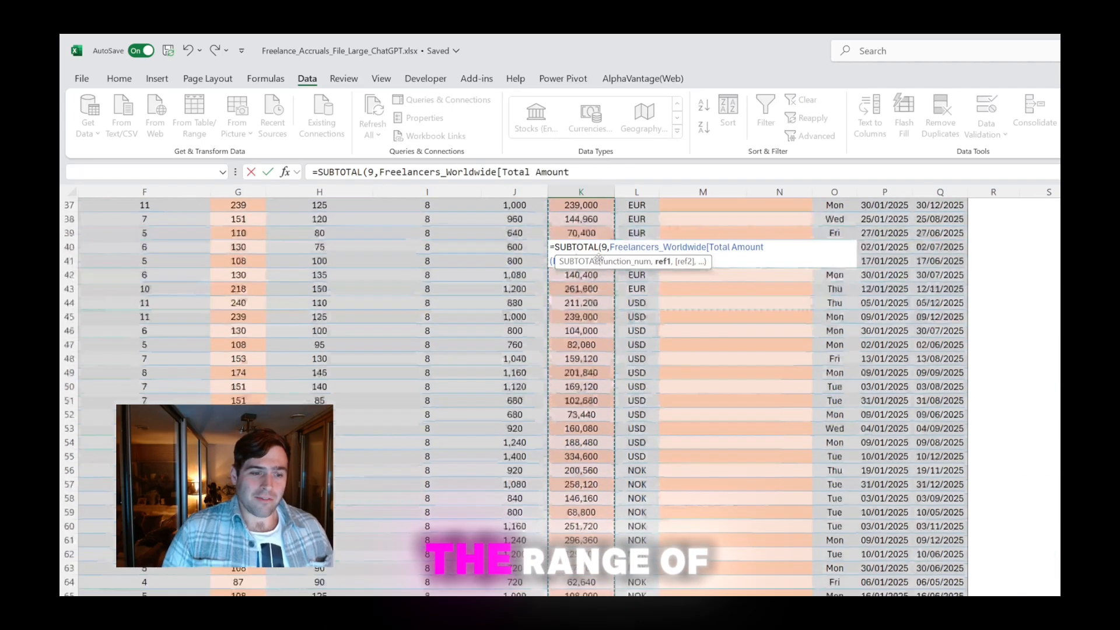
text())
key(Return)
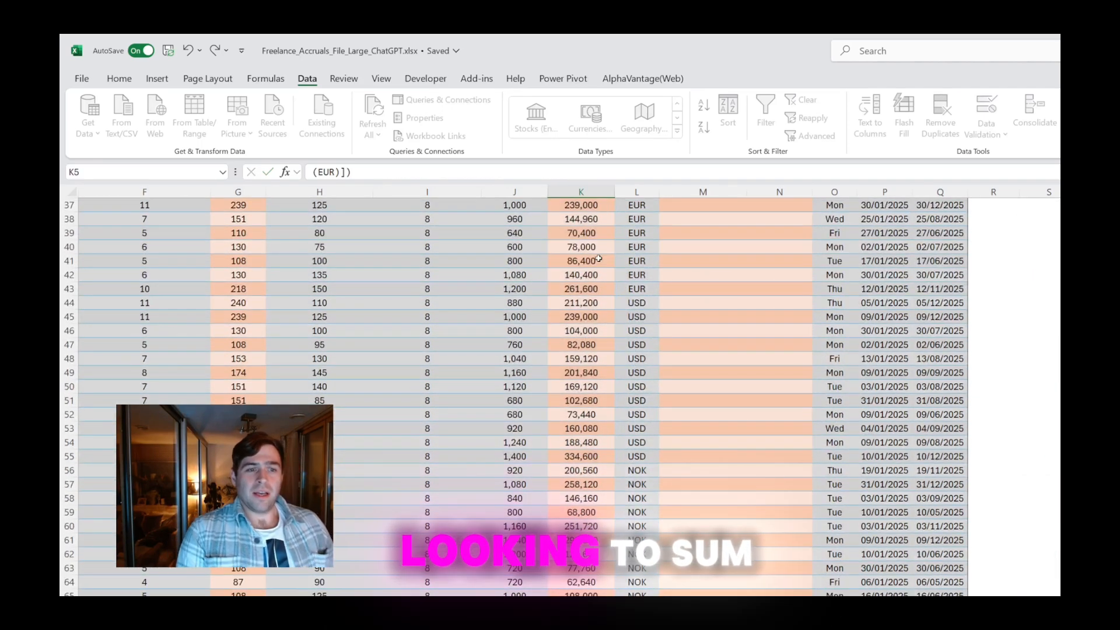
key(Up)
key(Up)
key(Up)
key(Up)
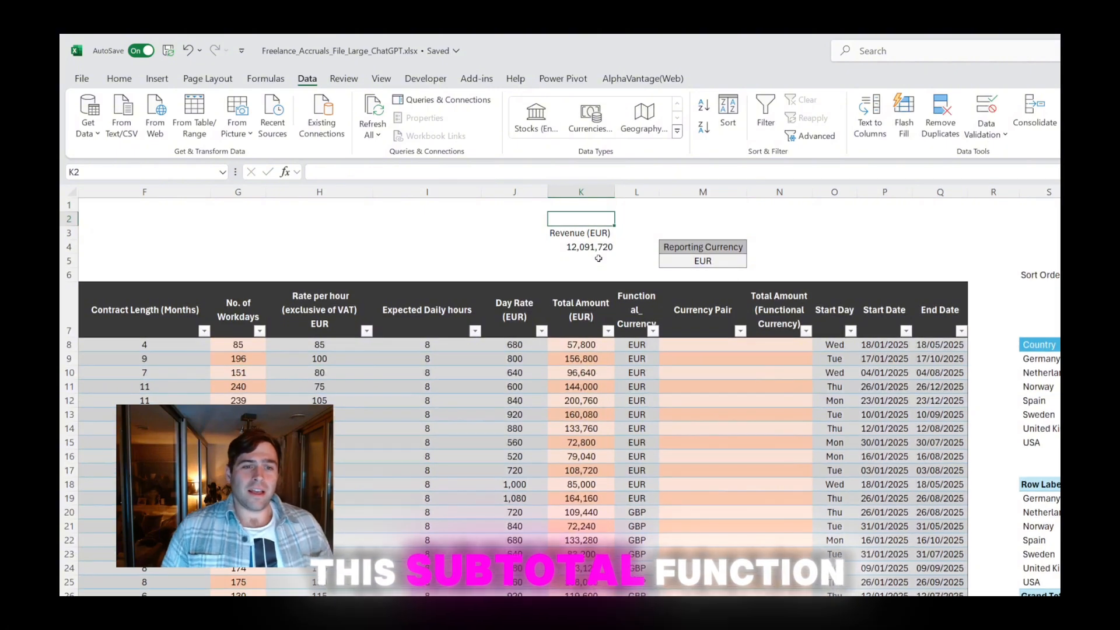
Copy the formatting of the Reporting Currency block in M4:M5 onto the Revenue (EUR) block in K3:K4
drag(700, 246, 699, 260)
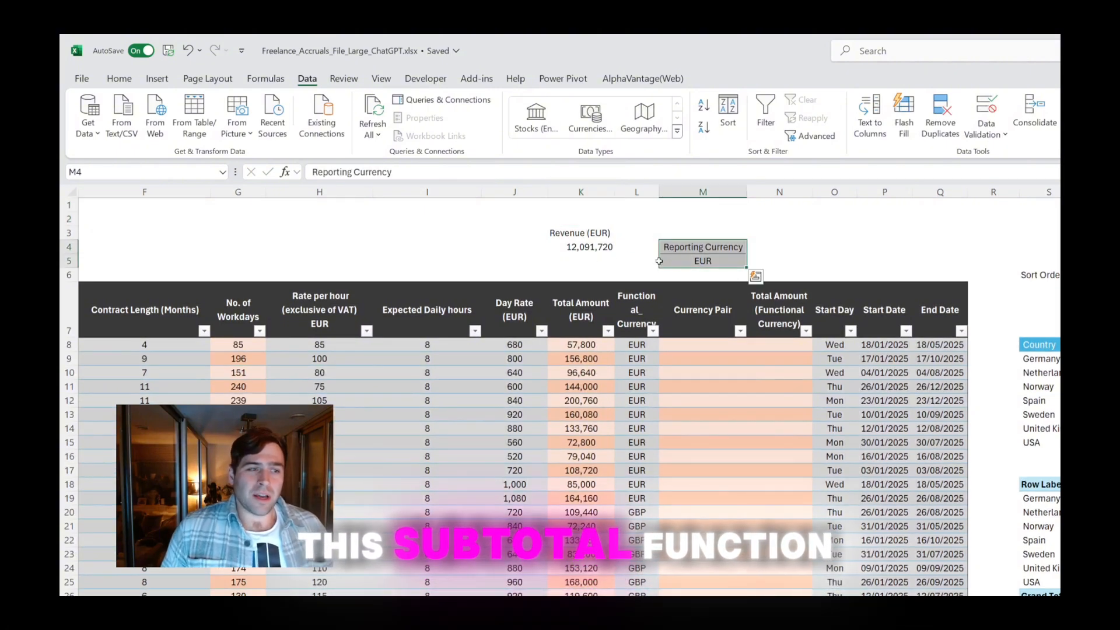
click(119, 79)
click(142, 136)
drag(596, 235, 583, 247)
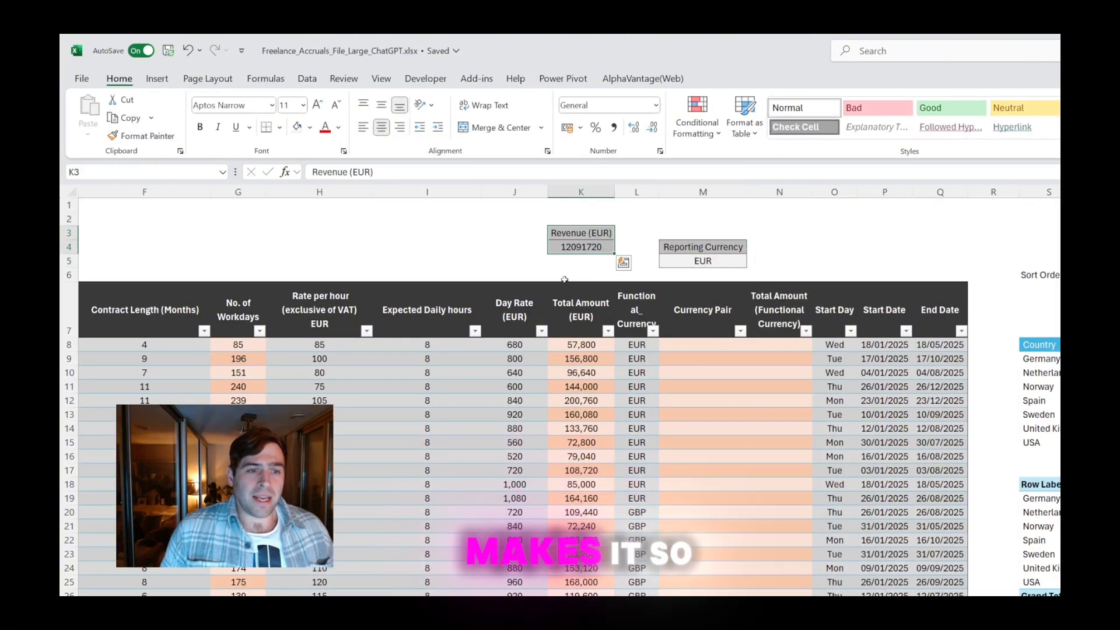
Format the revenue subtotal in K4 as Number with a thousands separator and no decimal places
click(588, 247)
key(ctrl+1)
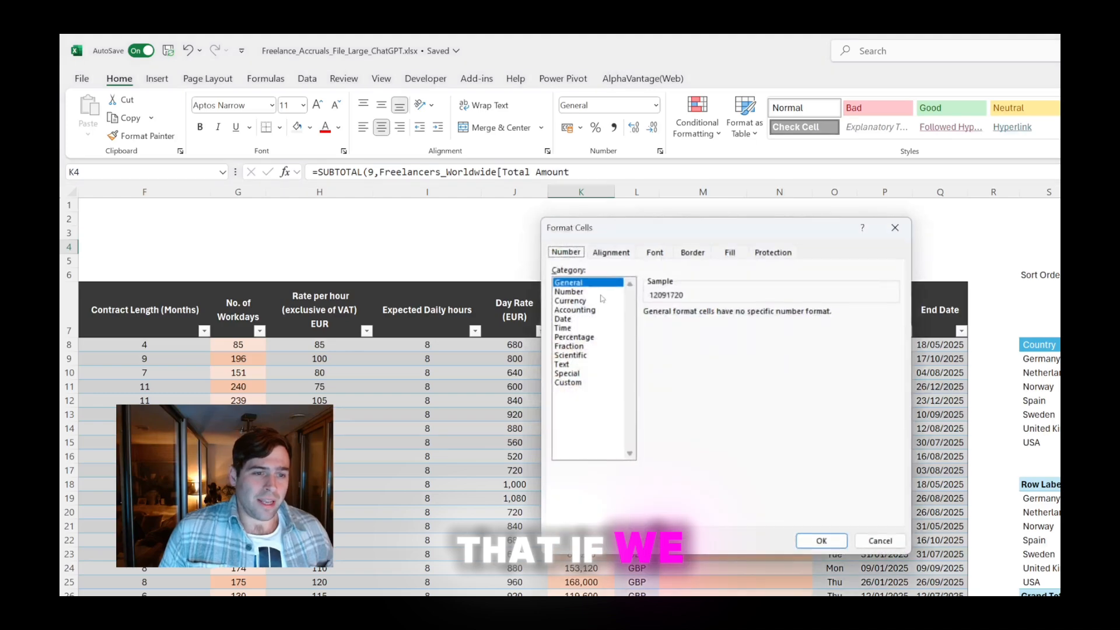
click(590, 292)
click(723, 330)
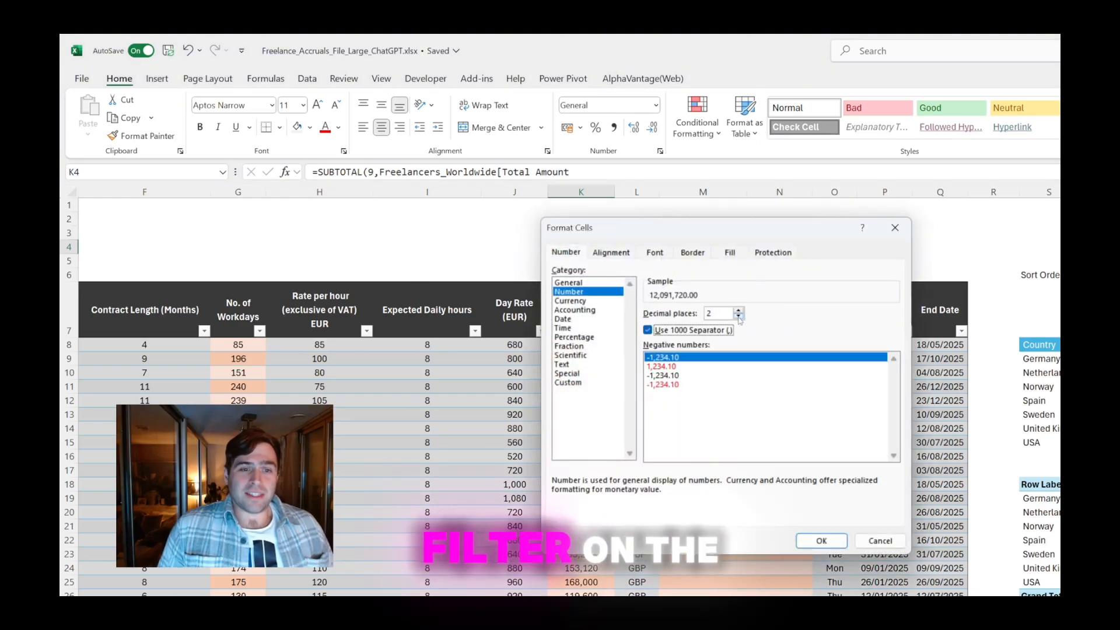
click(738, 318)
click(739, 318)
click(821, 541)
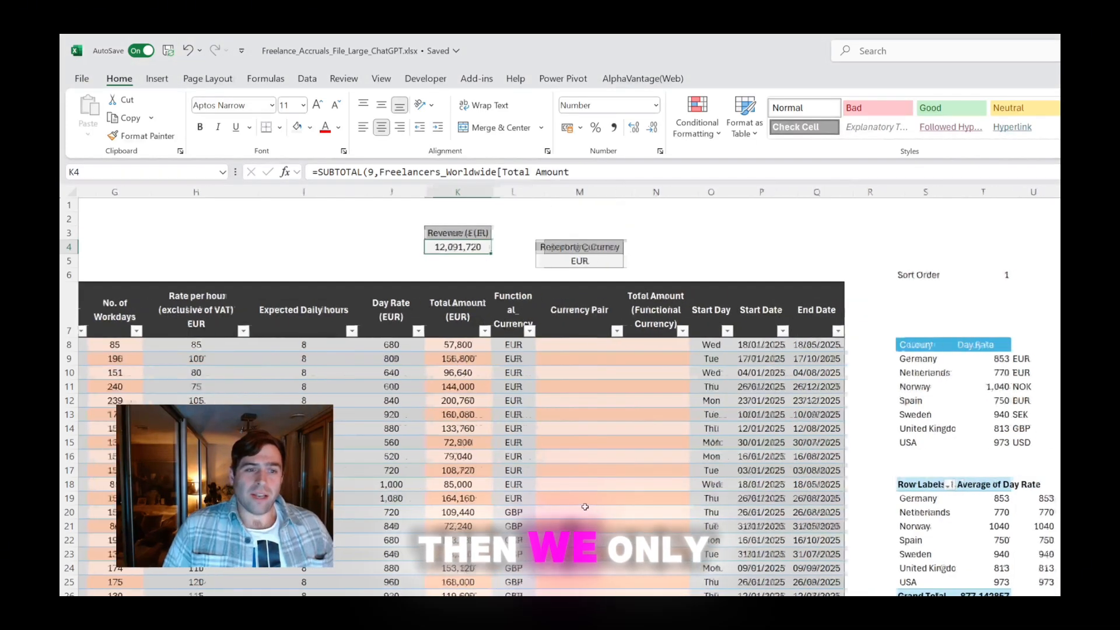
Filter the Country column of the freelancers table to show only Netherlands
scroll(585, 506, left, 6)
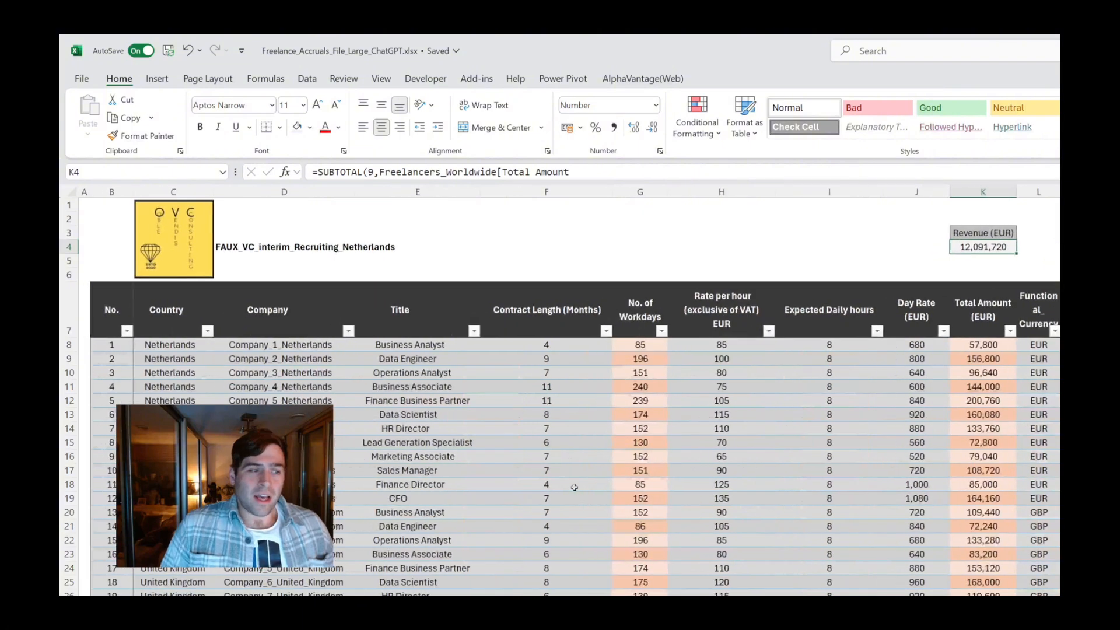
click(207, 330)
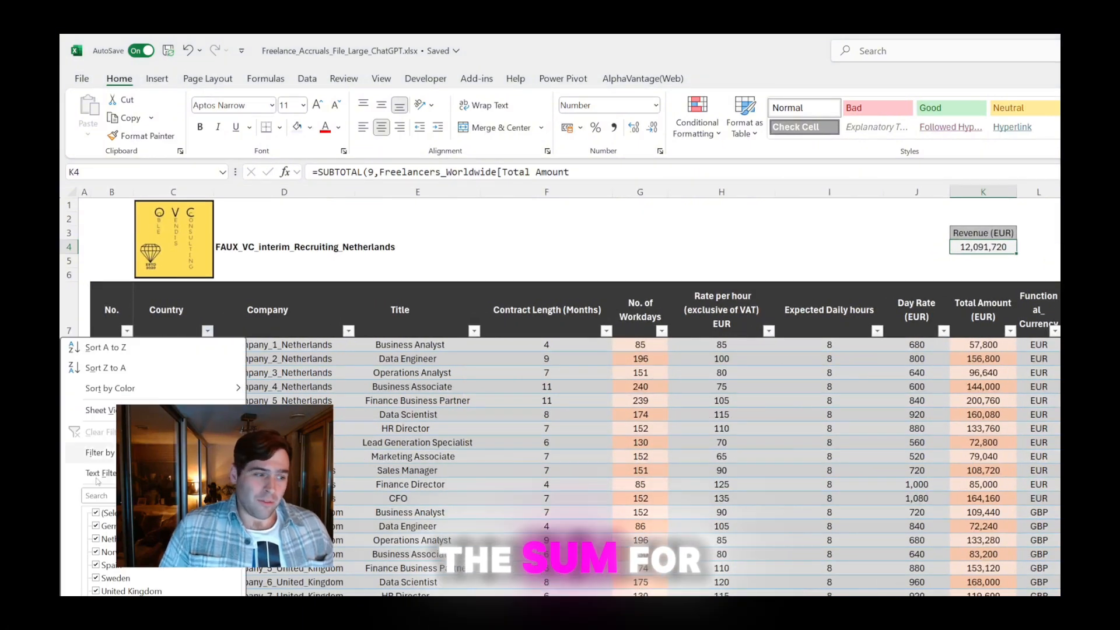
click(108, 512)
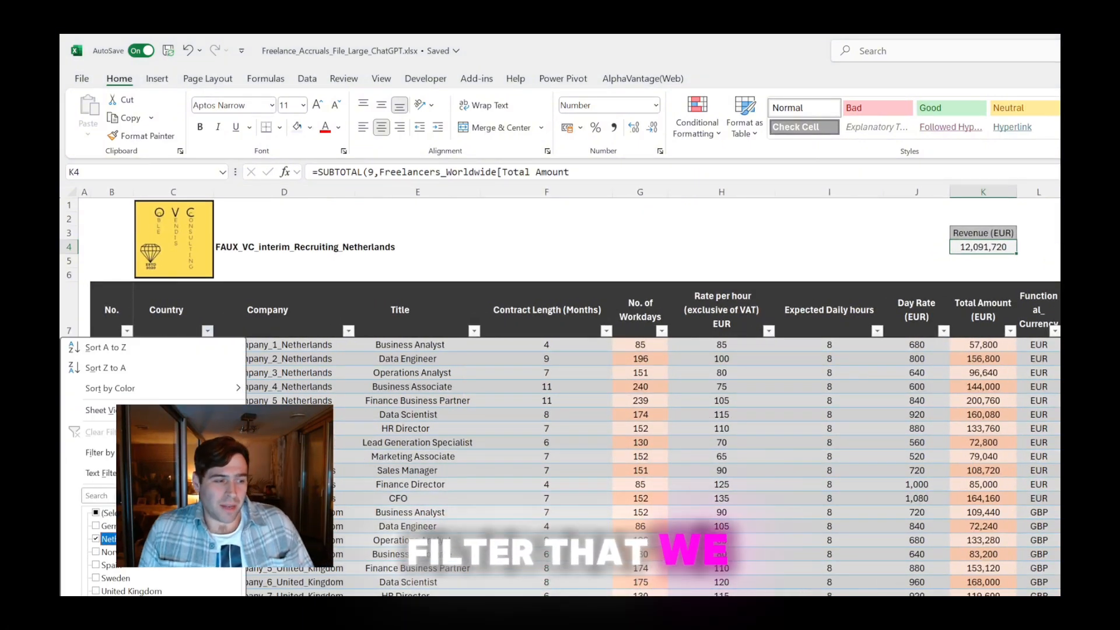
key(Return)
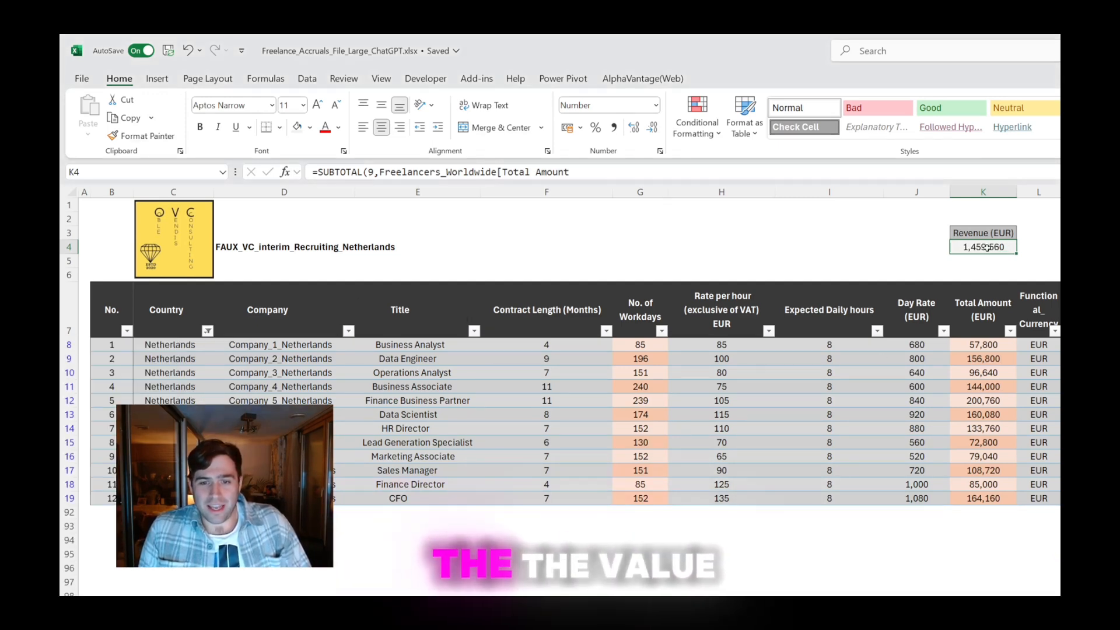
Copy the filtered Total Amount (EUR) figures from K8:K19 and paste them as values starting at K96
drag(974, 345, 980, 499)
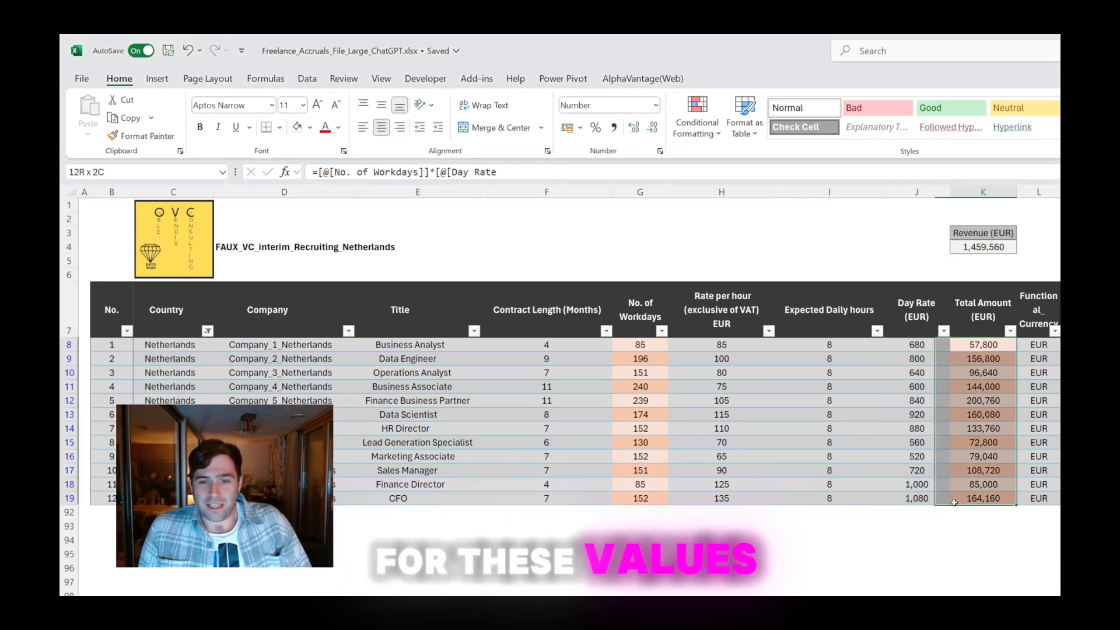
key(ctrl+c)
click(977, 565)
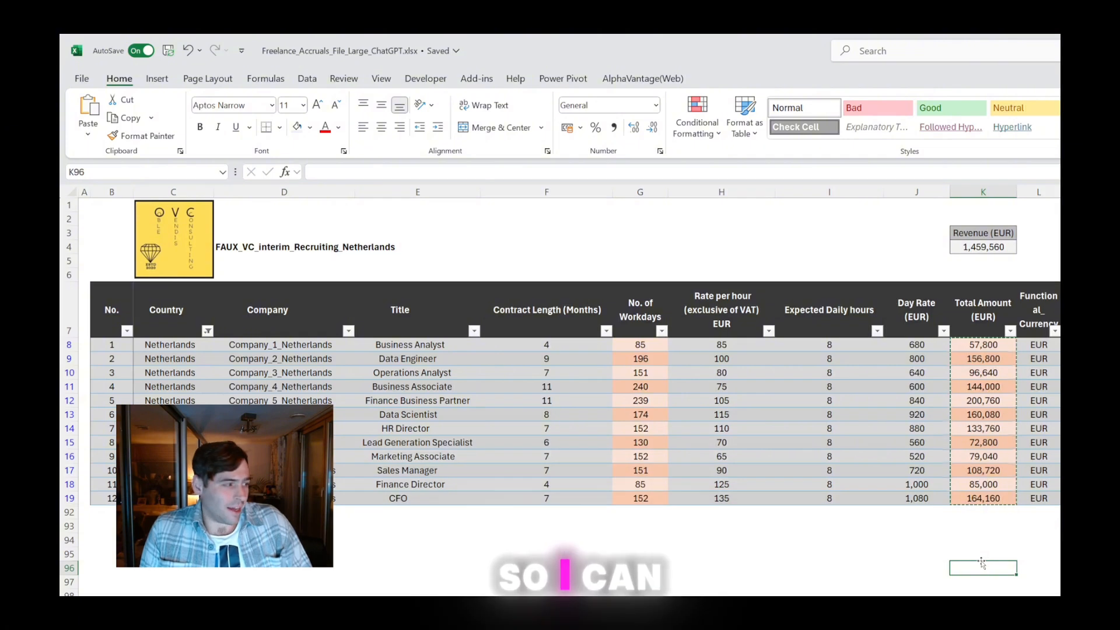
scroll(978, 564, down, 3)
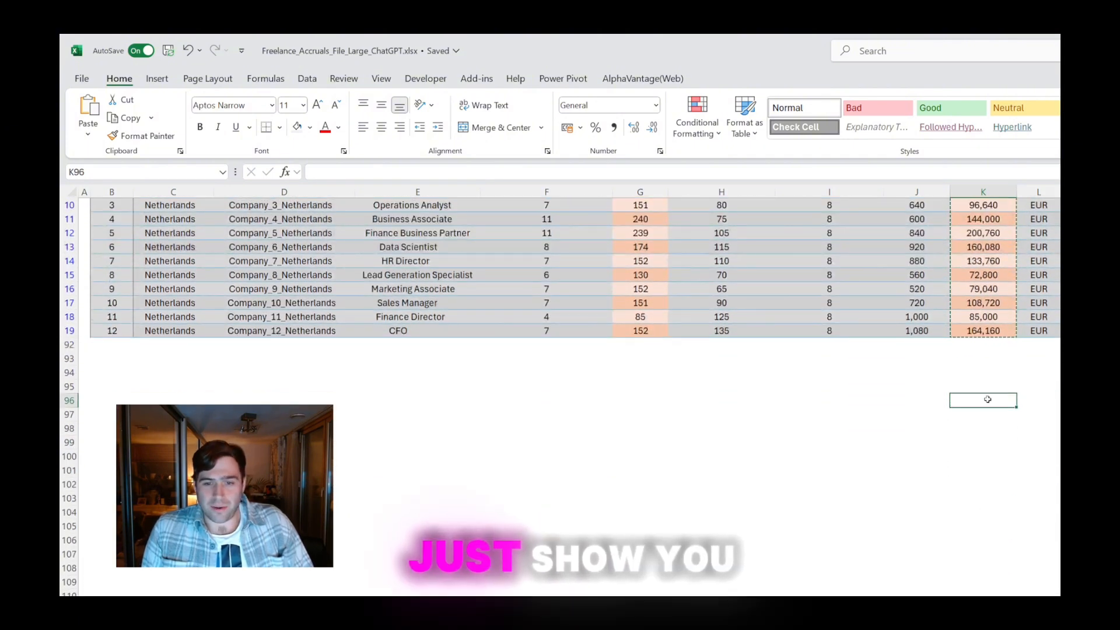
right_click(988, 400)
click(1041, 494)
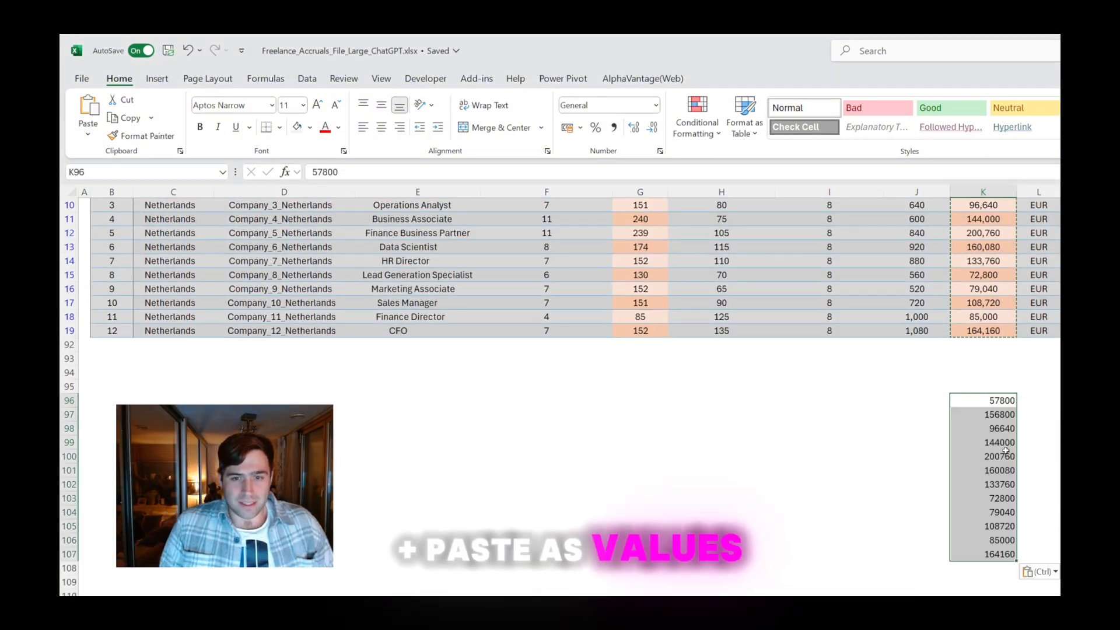
Copy the cell formatting of K19 onto the pasted values in K96:K107
click(983, 330)
click(143, 136)
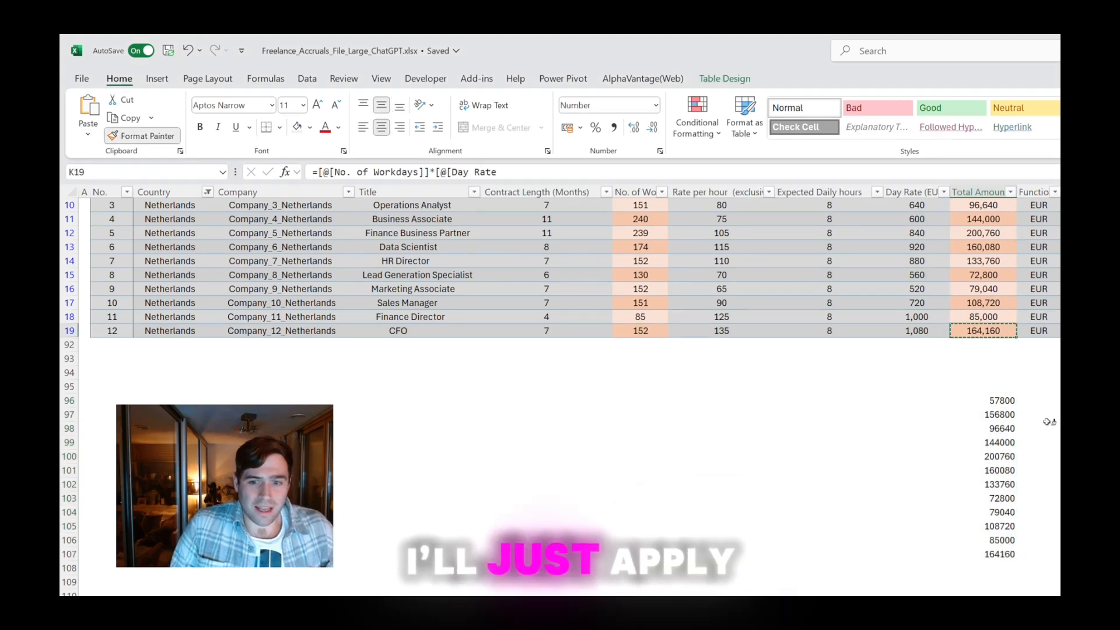
drag(991, 398, 992, 554)
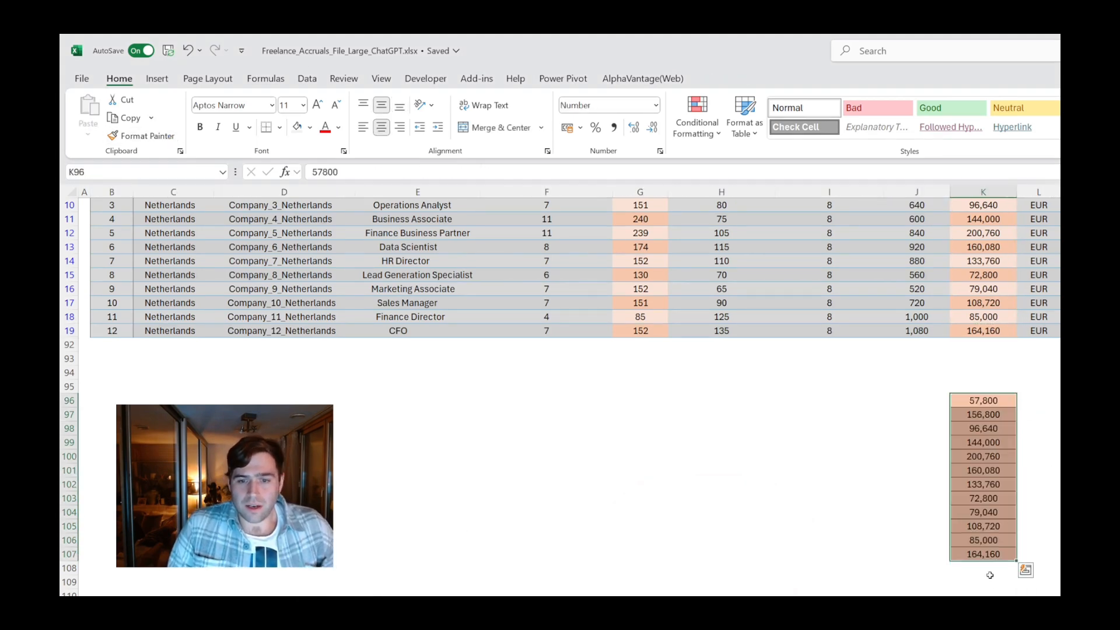
Total the pasted values with =SUM(K96:K107) in K109
click(985, 577)
text(=SUM()
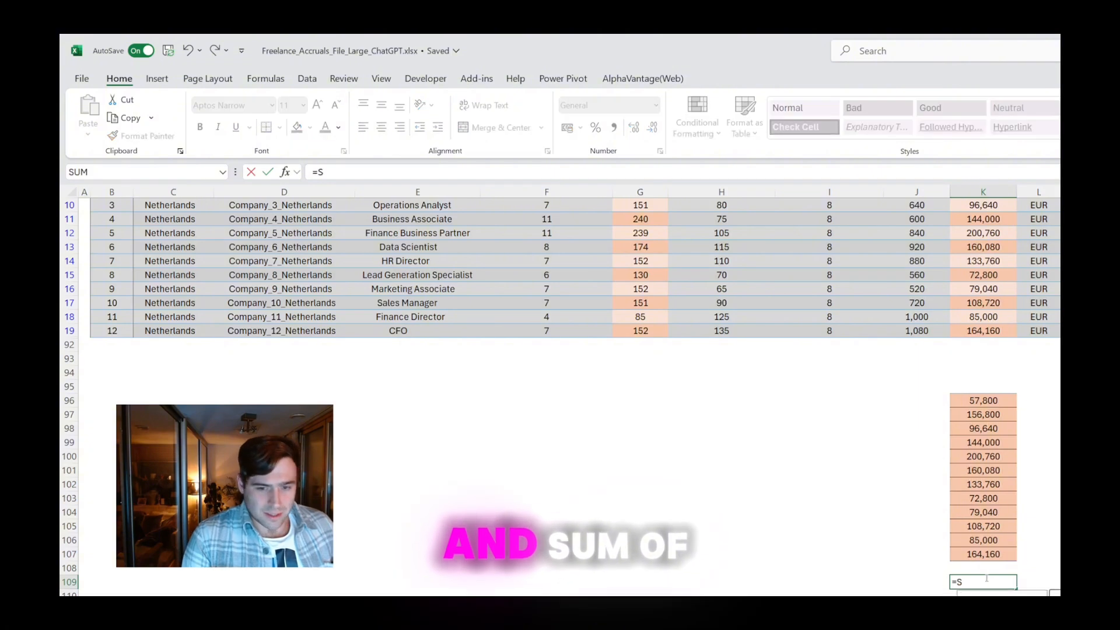
key(Up)
key(Up)
key(ctrl+shift+Up)
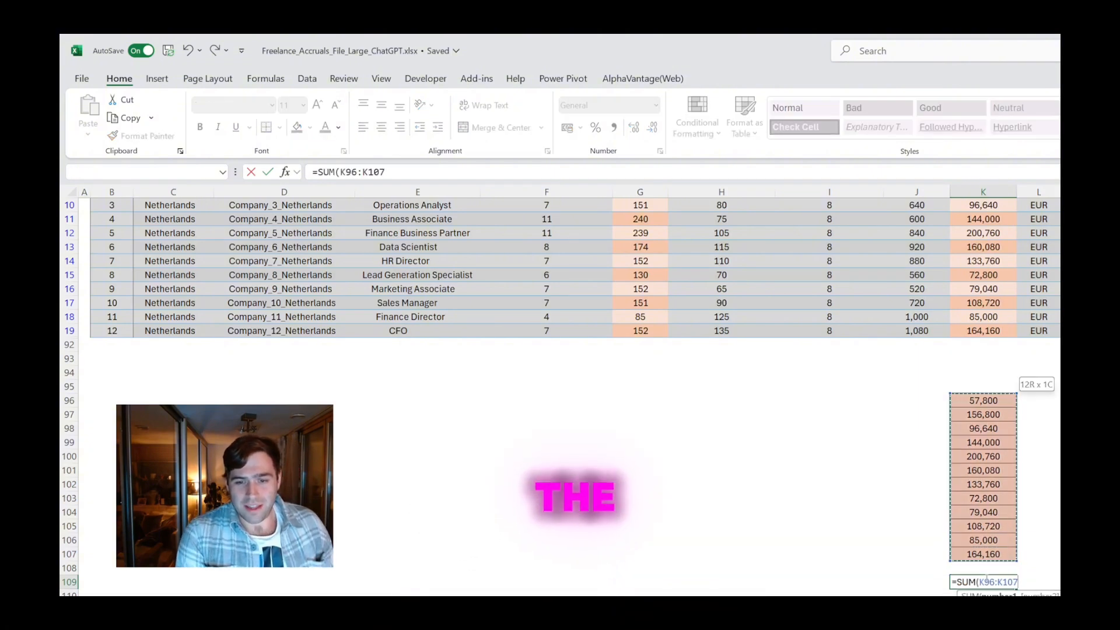
text())
key(Return)
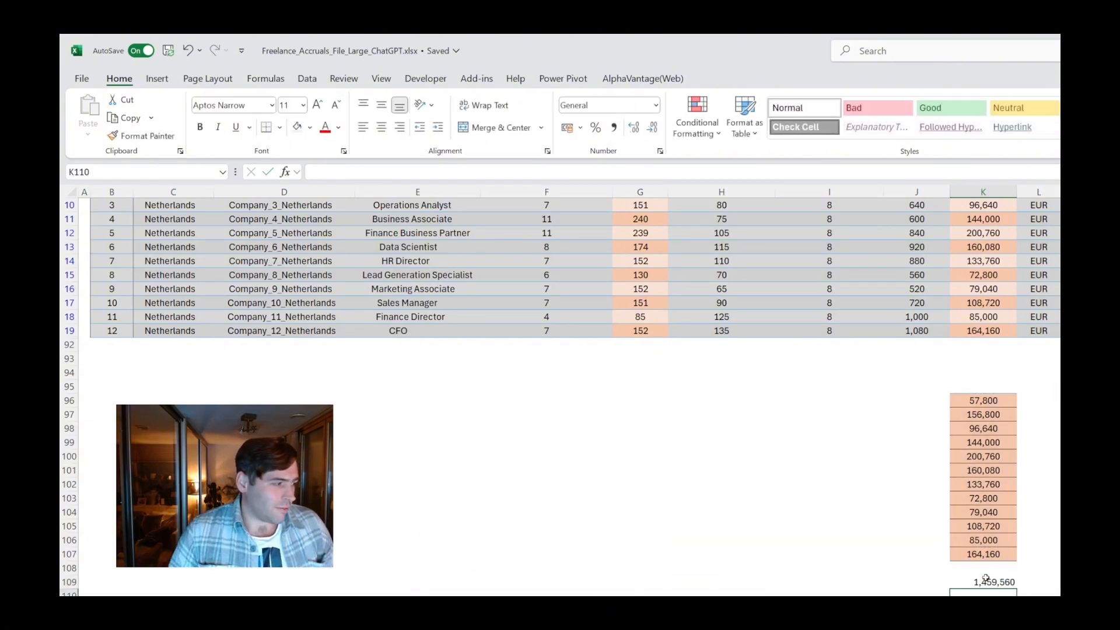
Compare the check sum with the Revenue (EUR) subtotal, and delete the pasted check figures in column K below the table
scroll(966, 461, up, 3)
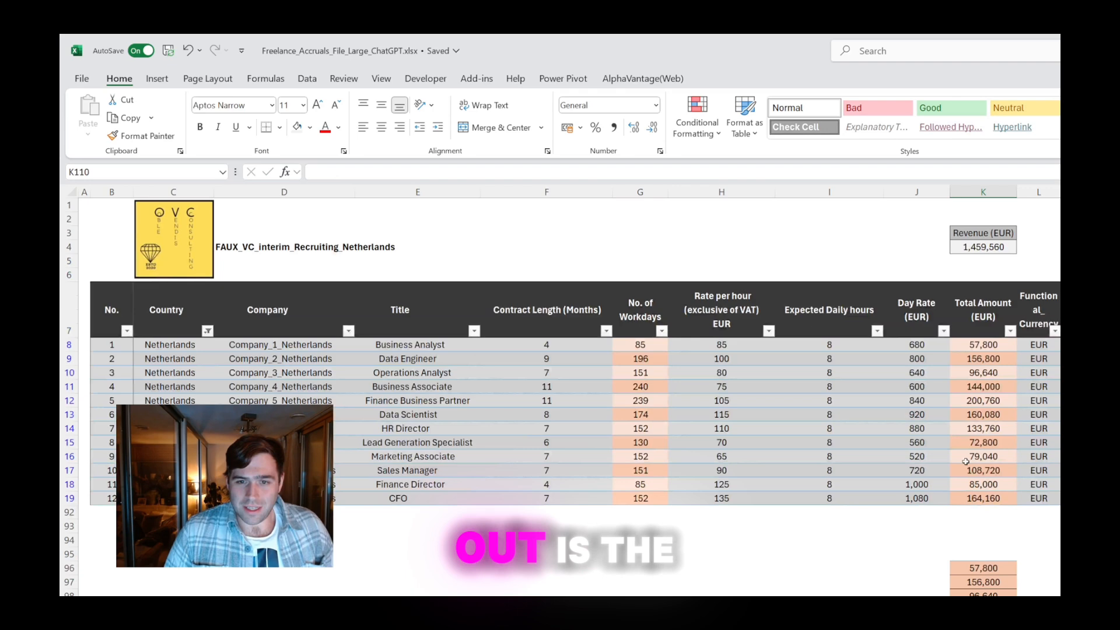
click(995, 242)
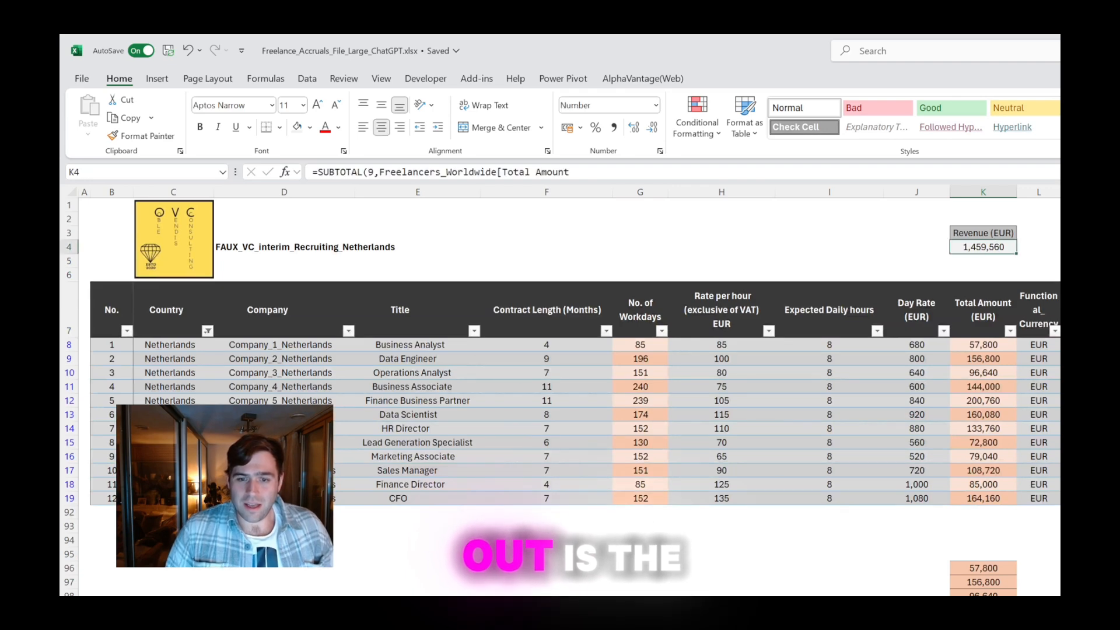
click(1015, 541)
drag(1015, 545, 1015, 624)
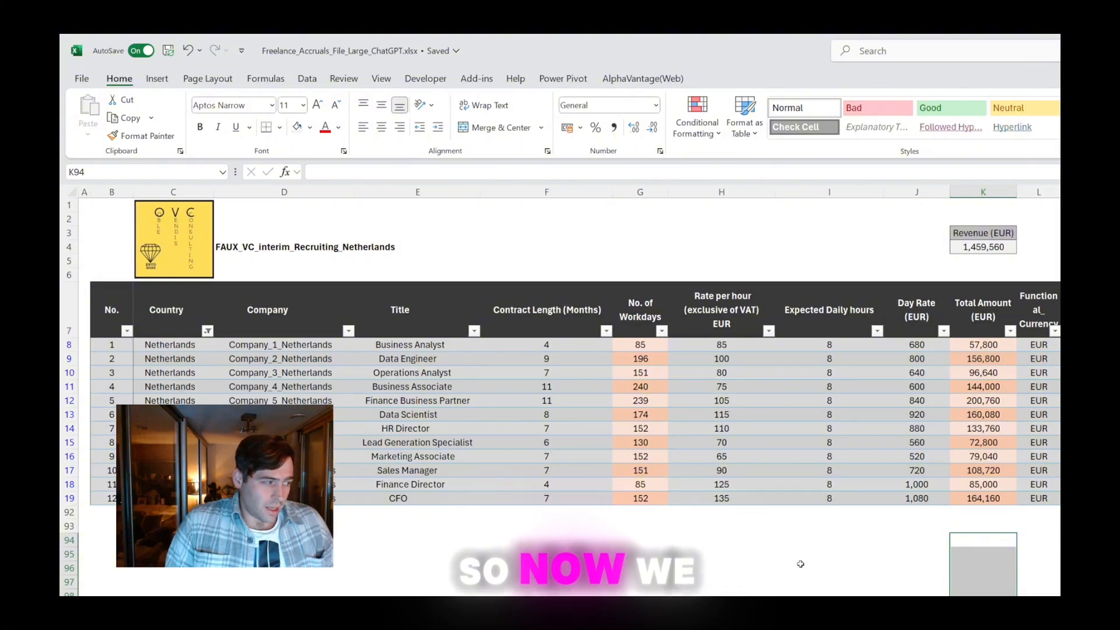
Clear the Netherlands filter from the Country column so the table shows every country
scroll(800, 563, right, 5)
scroll(800, 563, left, 5)
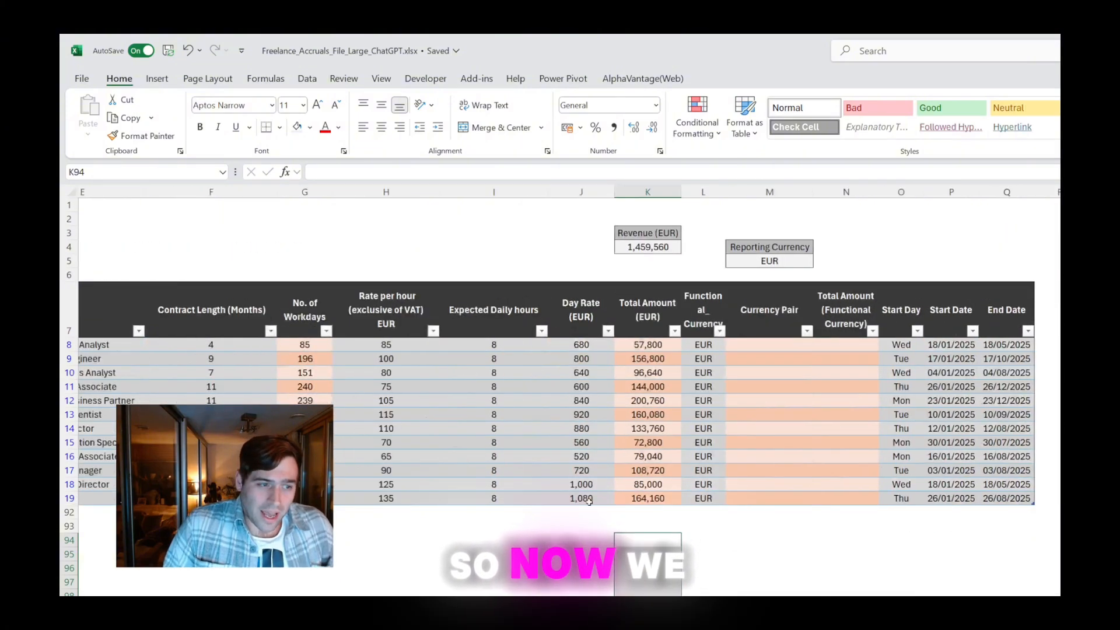
click(207, 331)
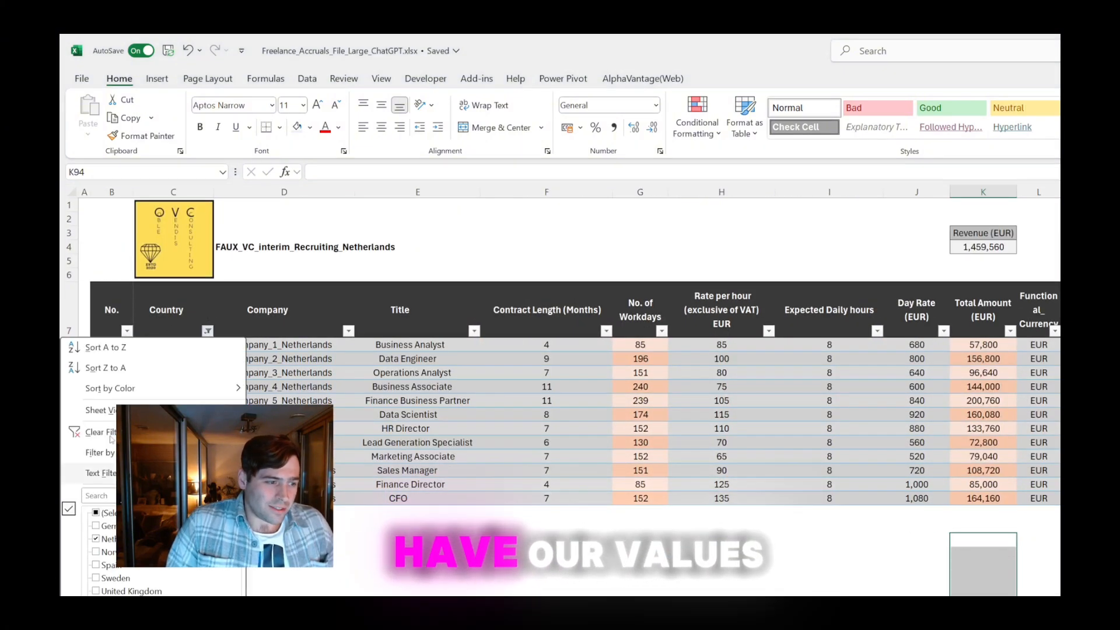
click(216, 432)
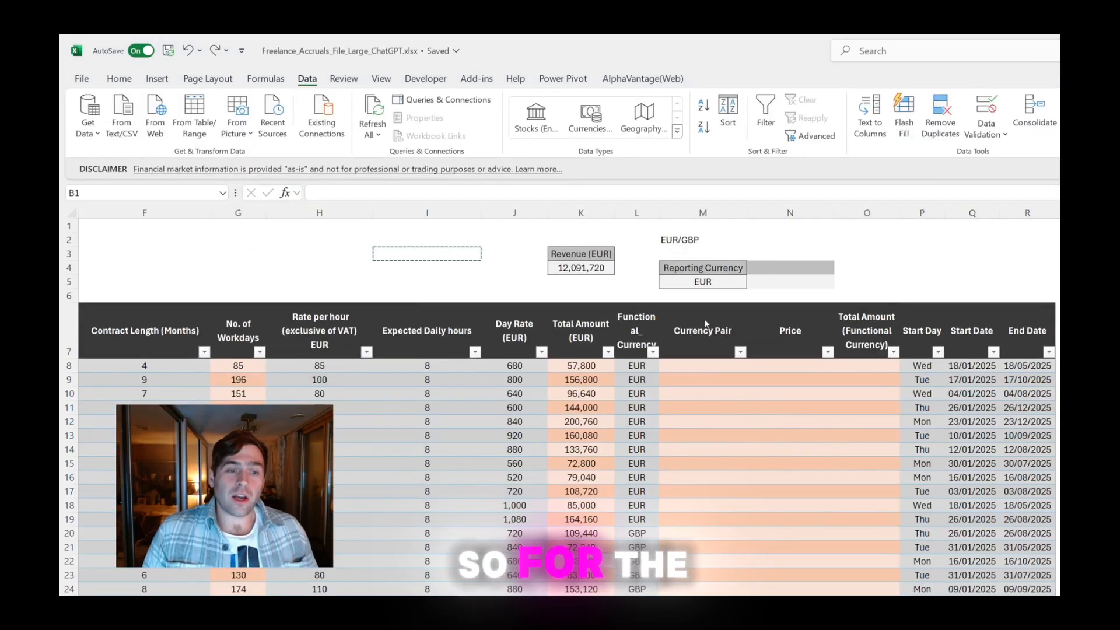
Examine the sample pair in M2 against the reporting currency, the Functional_Currency entries and the empty Currency Pair column down the table
click(697, 338)
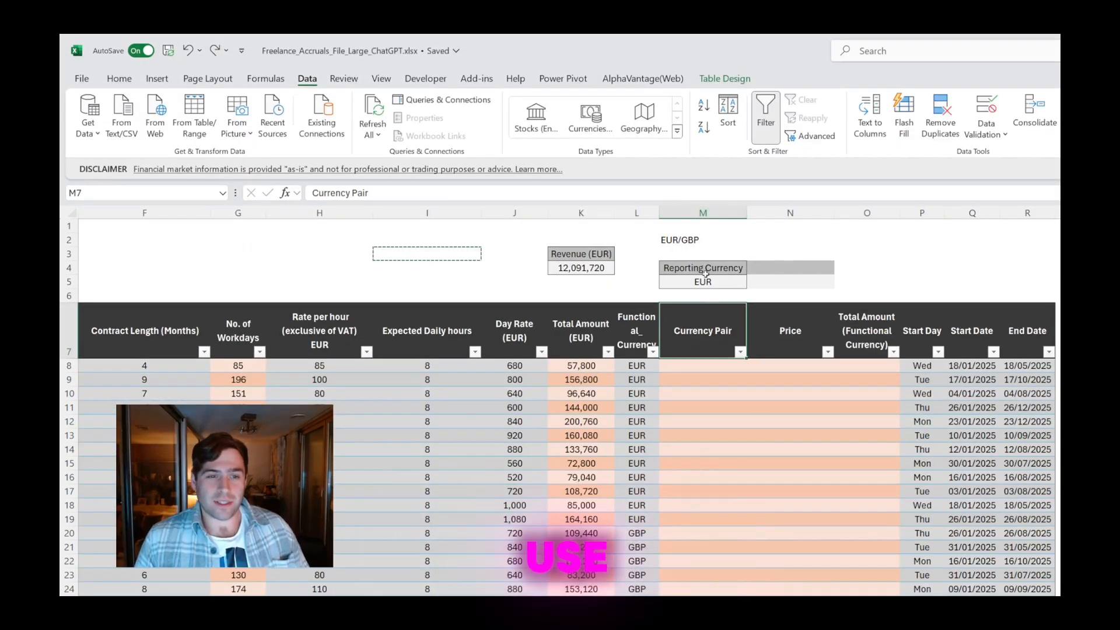
drag(679, 226, 678, 240)
click(676, 242)
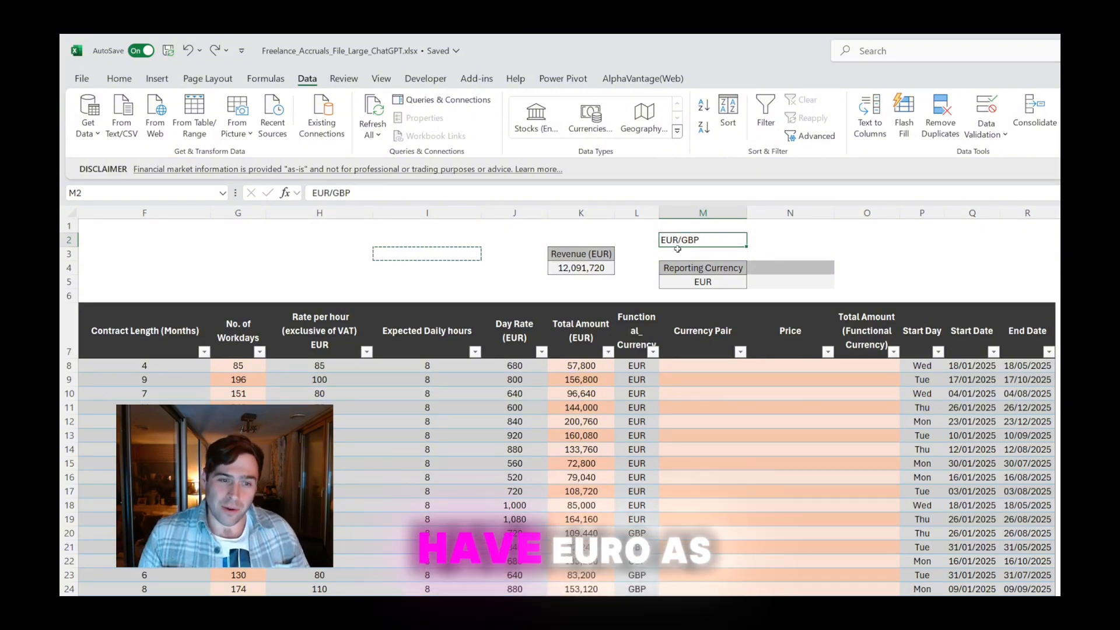
drag(528, 326, 516, 463)
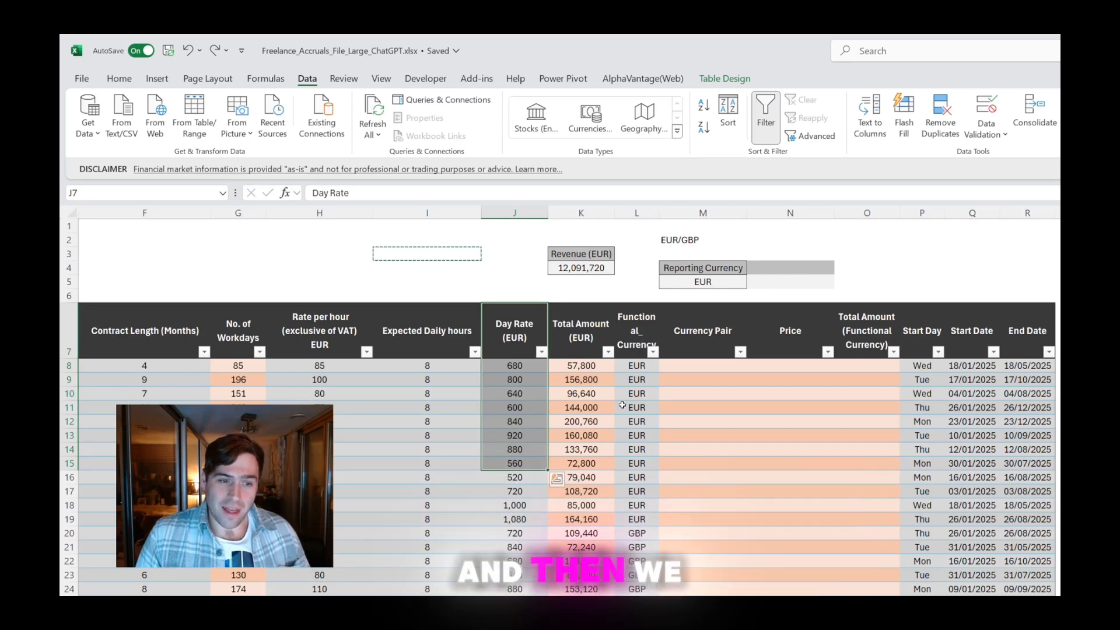
click(689, 239)
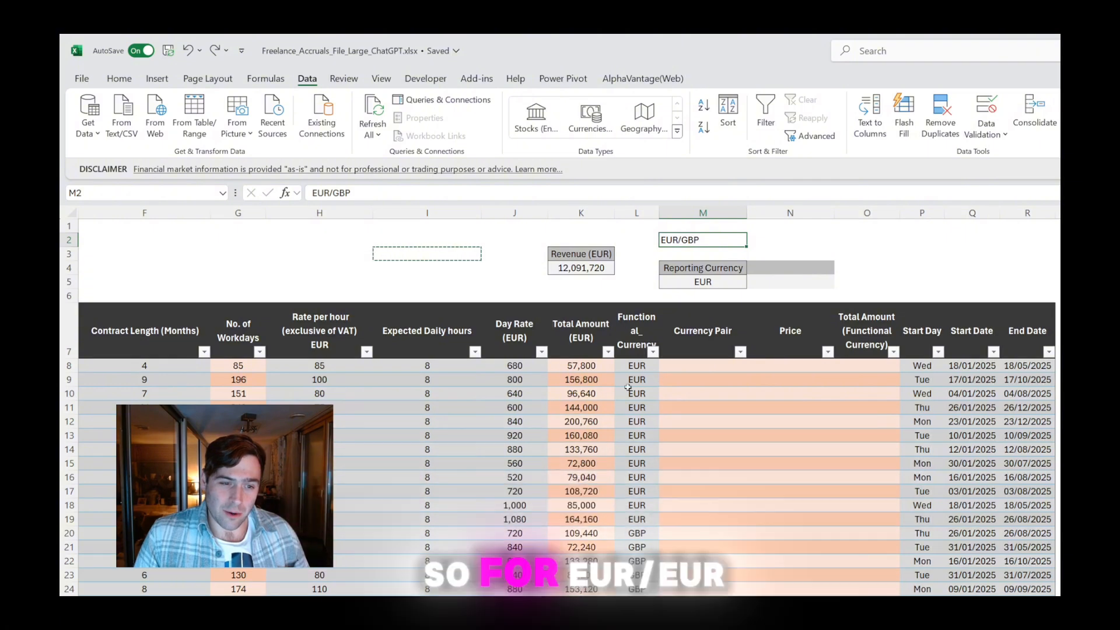
click(636, 365)
drag(706, 365, 697, 429)
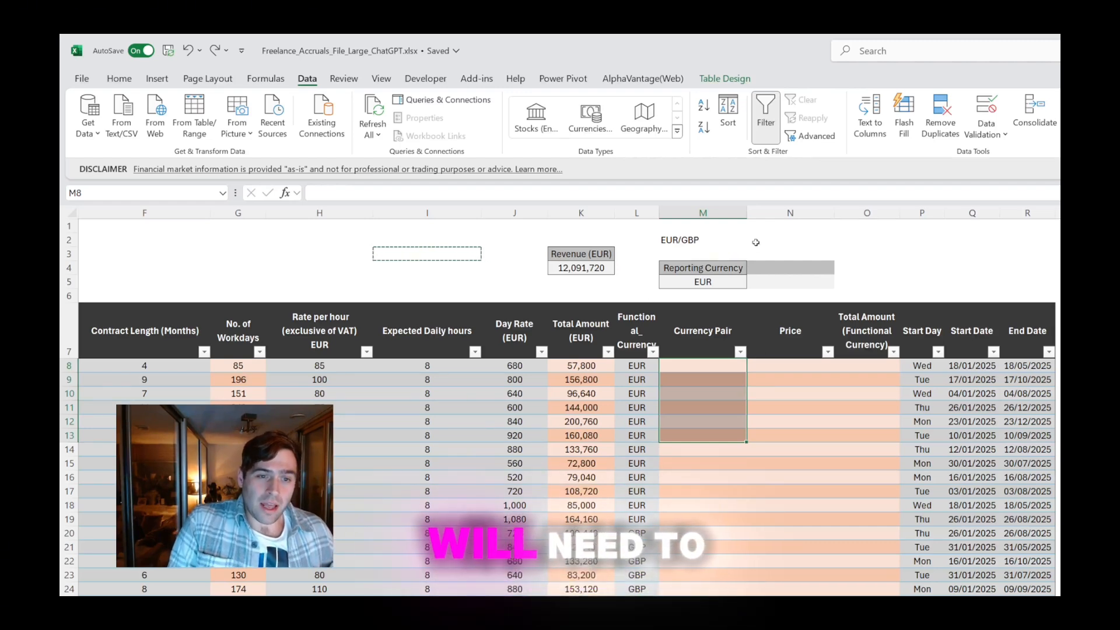
scroll(599, 590, down, 6)
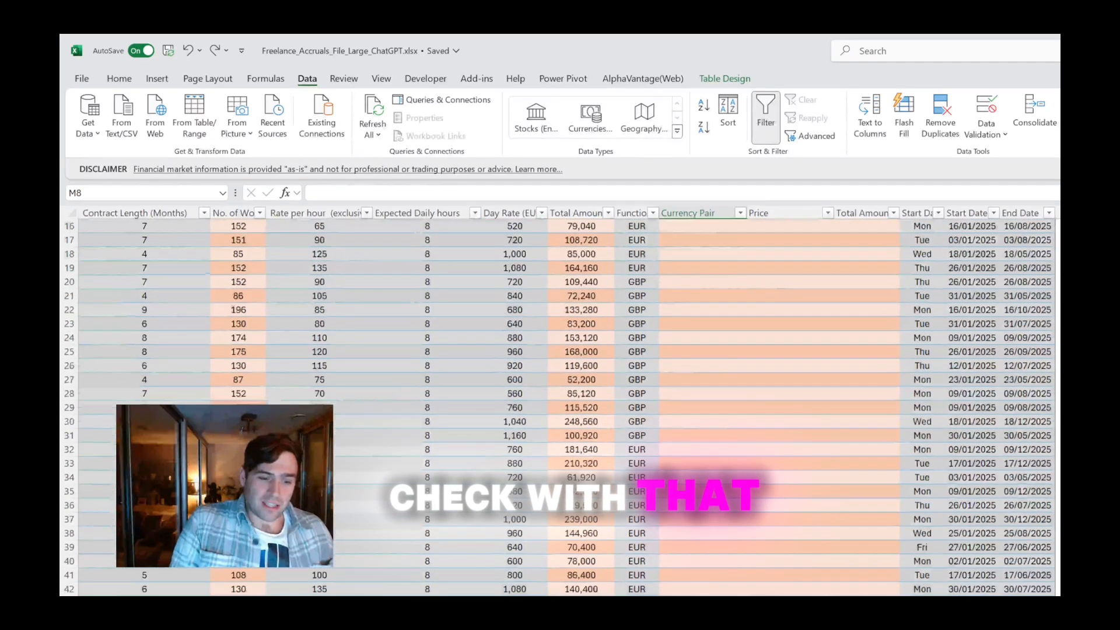
drag(637, 603, 703, 629)
scroll(703, 584, down, 4)
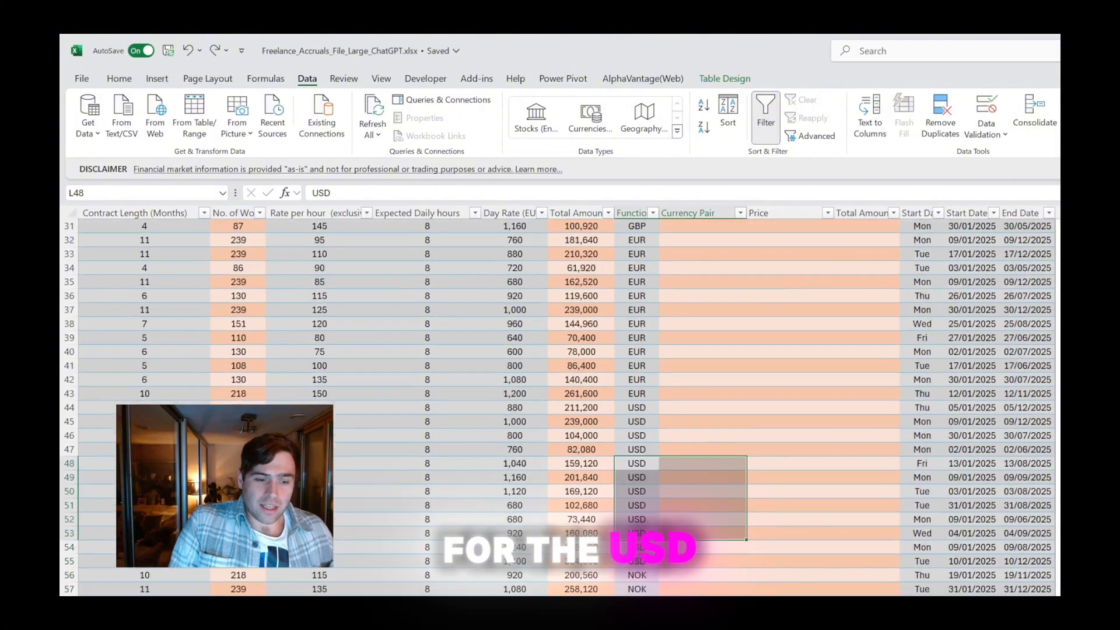
scroll(557, 408, down, 2)
scroll(557, 409, up, 10)
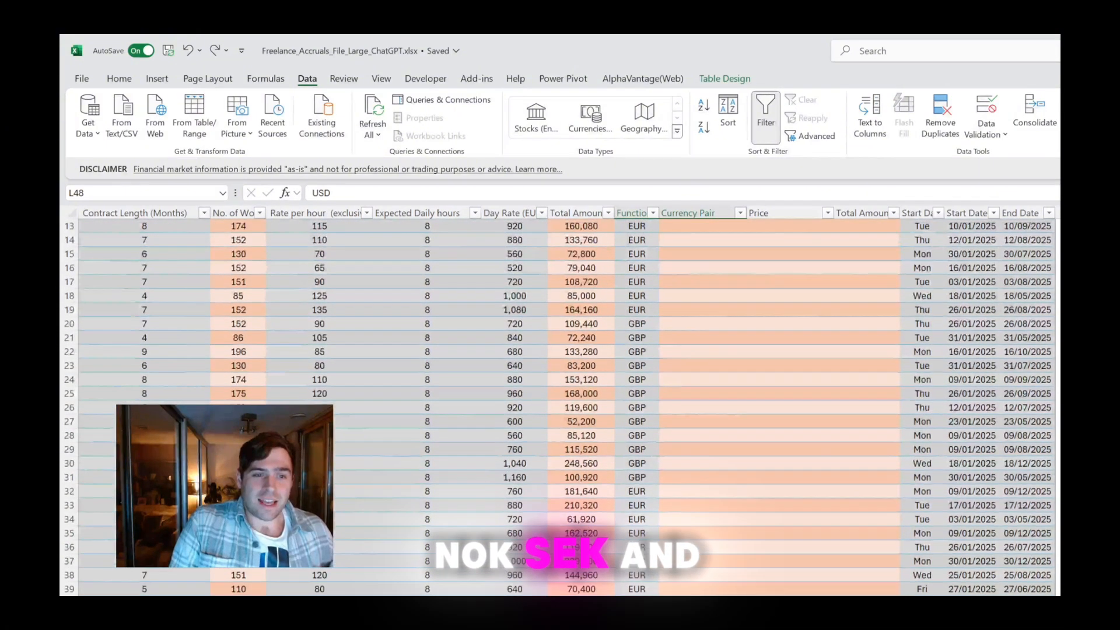
scroll(557, 408, up, 2)
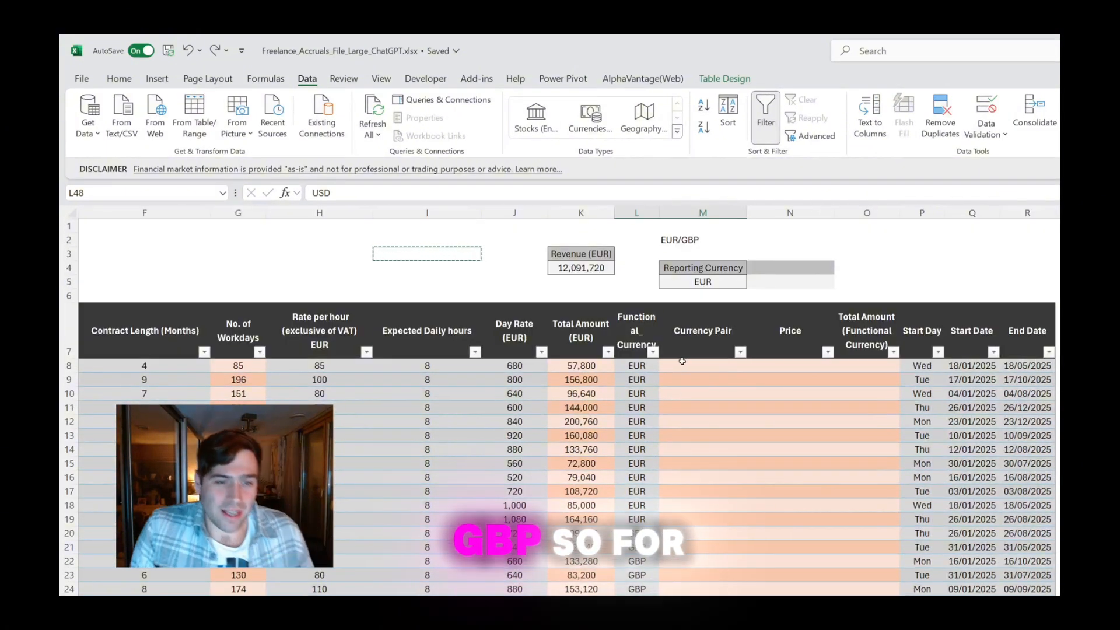
Fill the Currency Pair column from M8 with =$M$5&"/"&[@[Functional_ Currency]], joining the fixed reporting currency to each row's functional currency
click(682, 361)
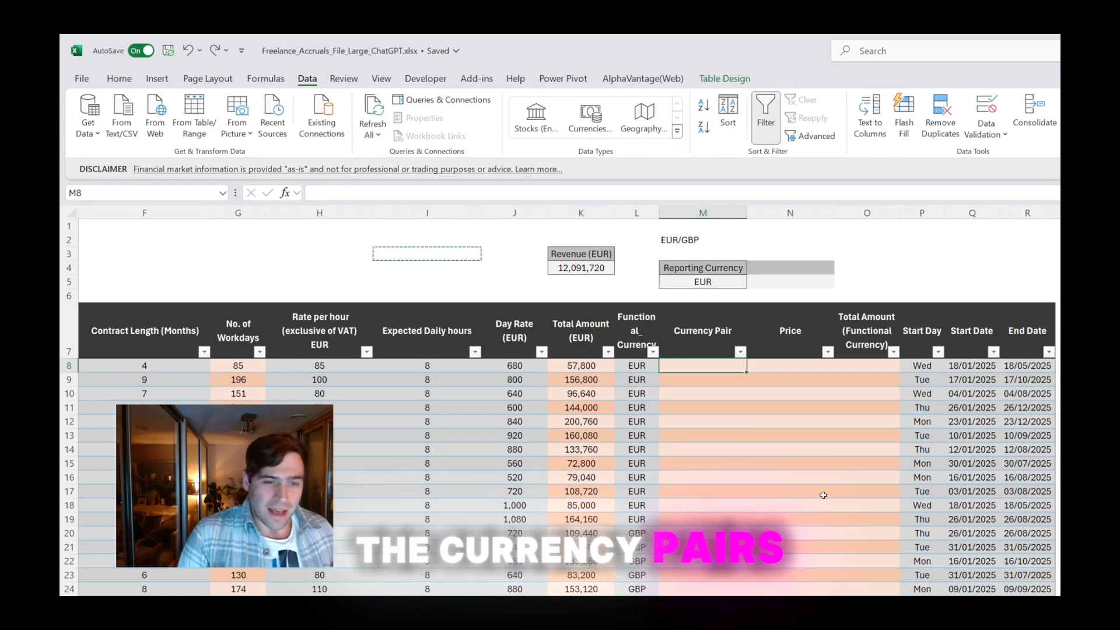
text(=)
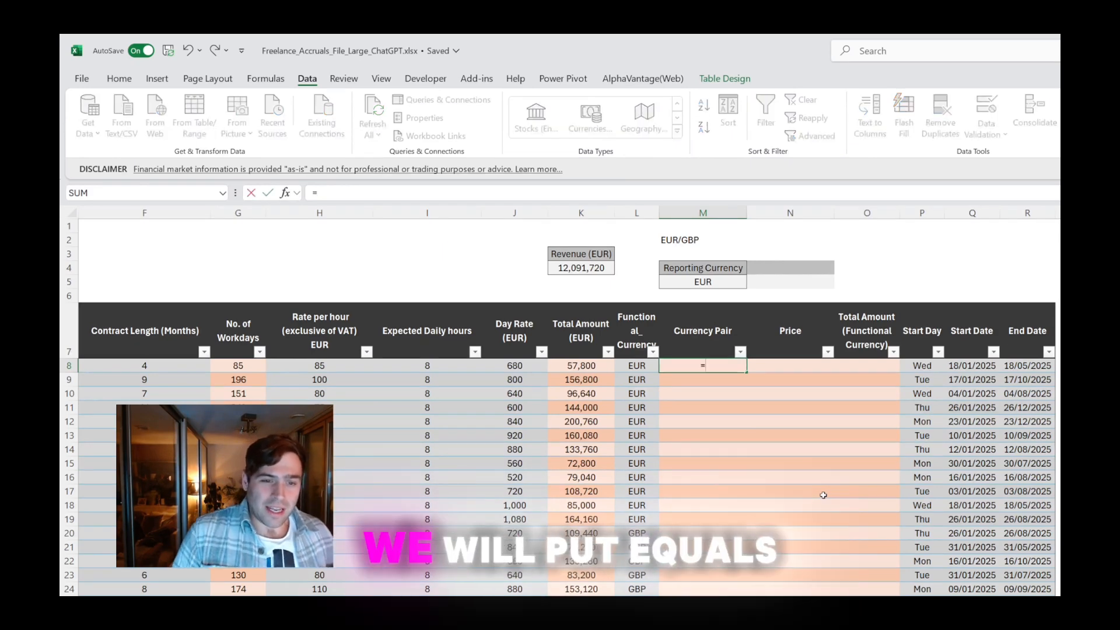
click(693, 281)
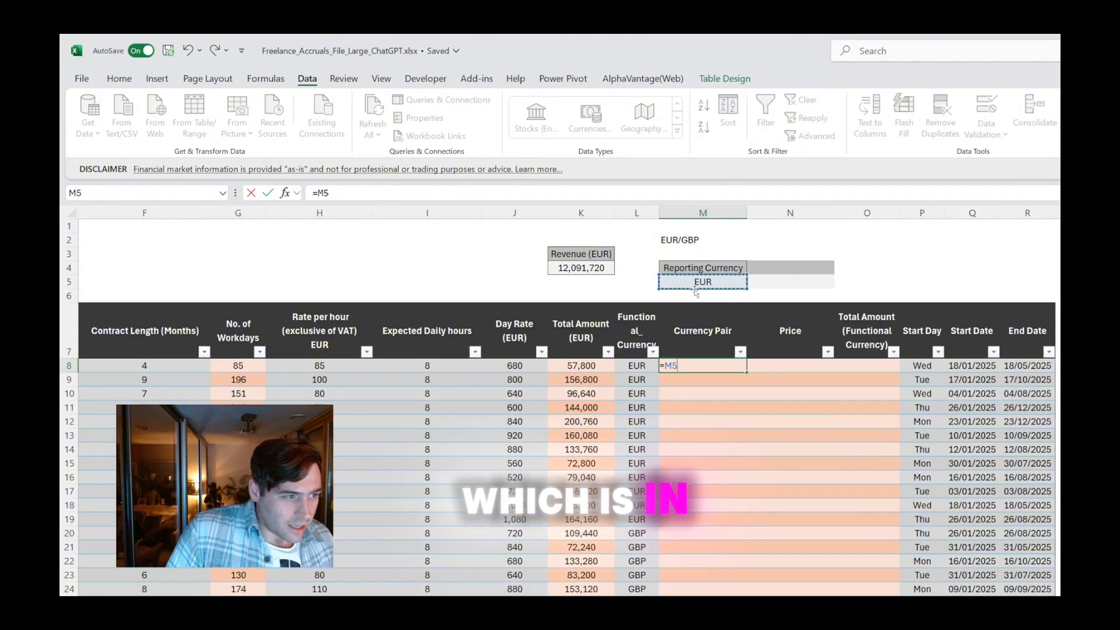
key(F4)
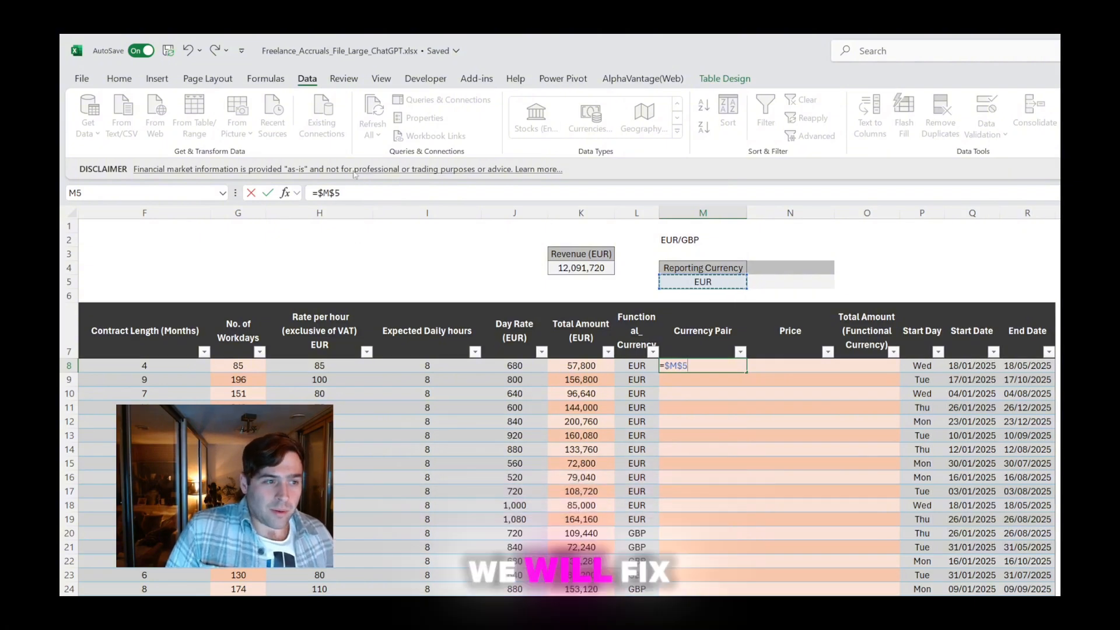
click(405, 198)
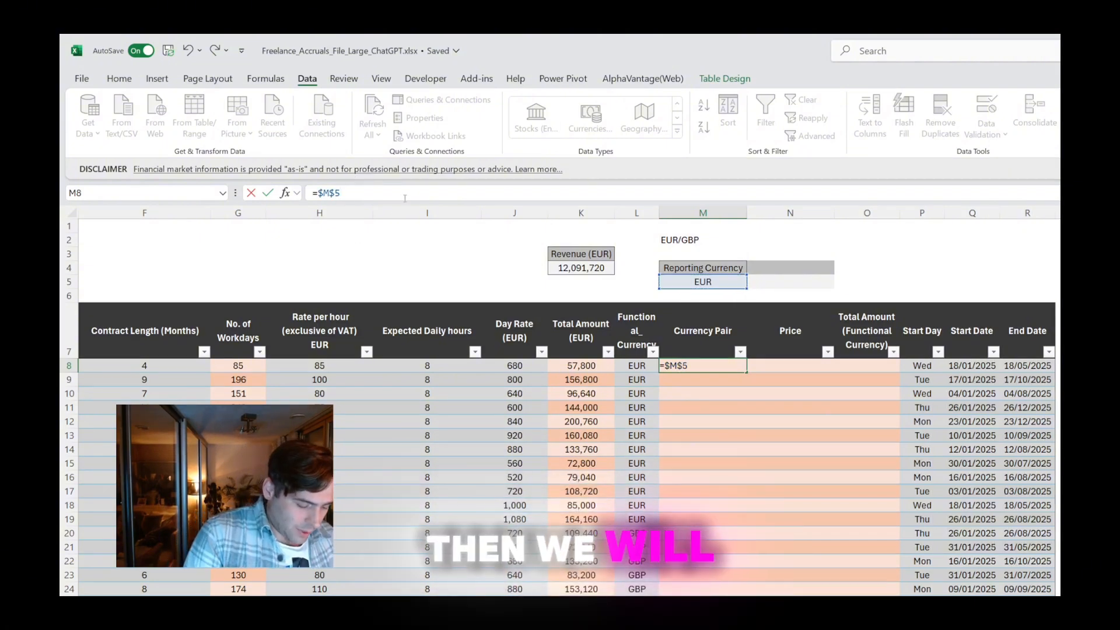
text(&"/")
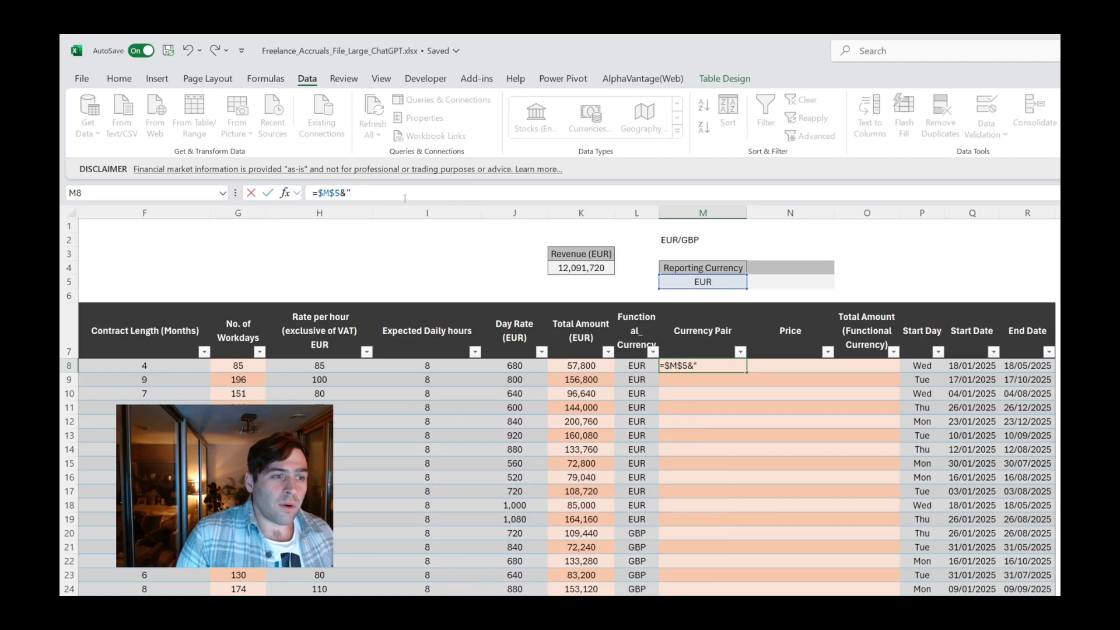
text(&)
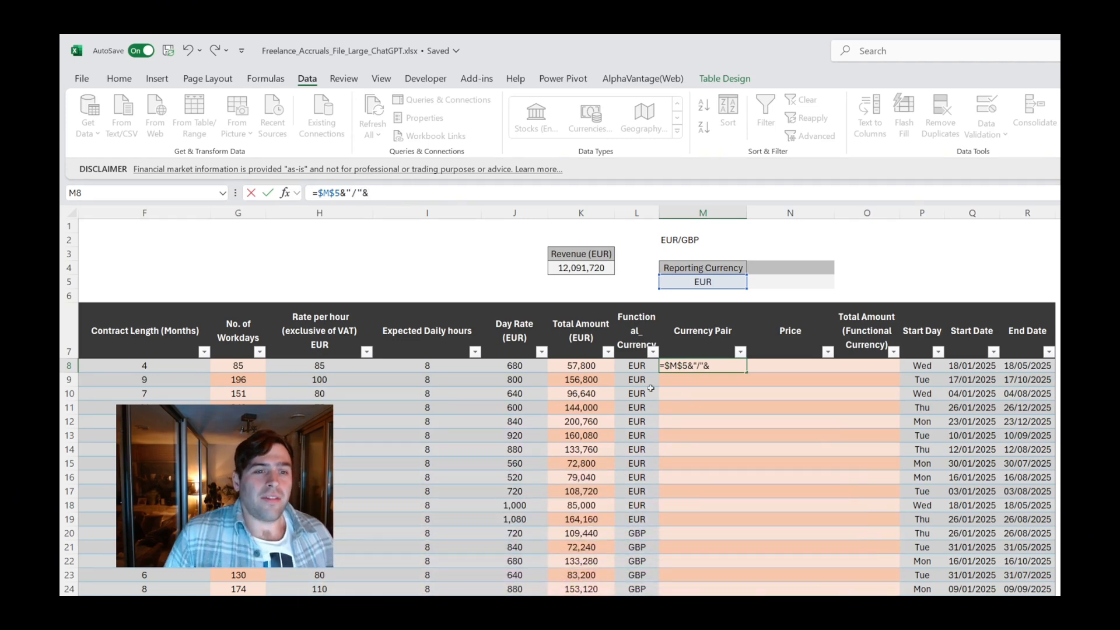
click(636, 368)
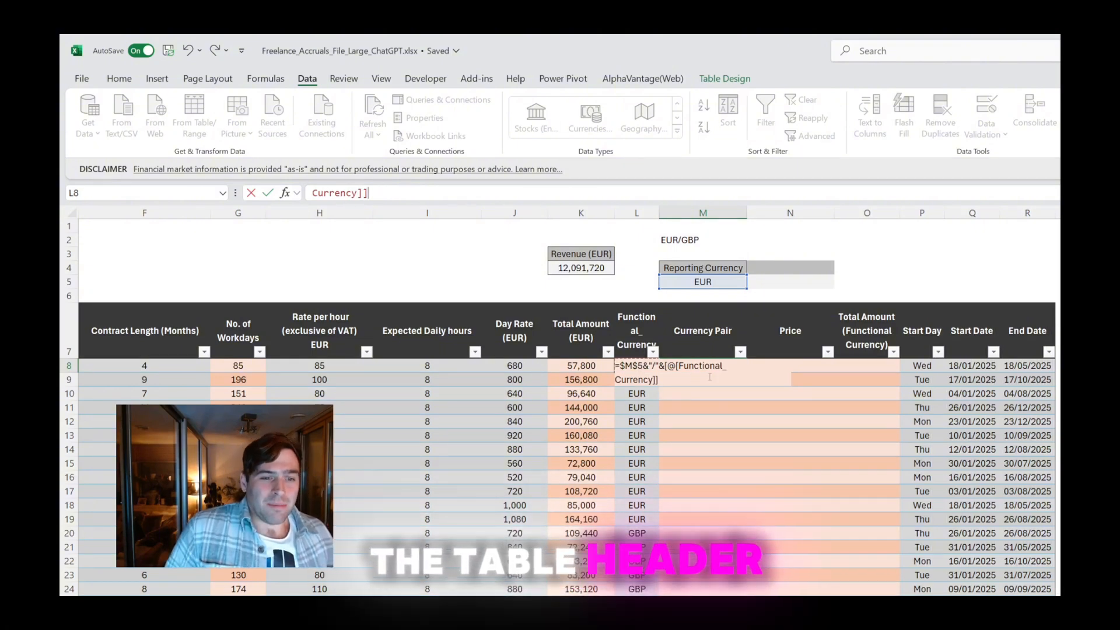
key(Return)
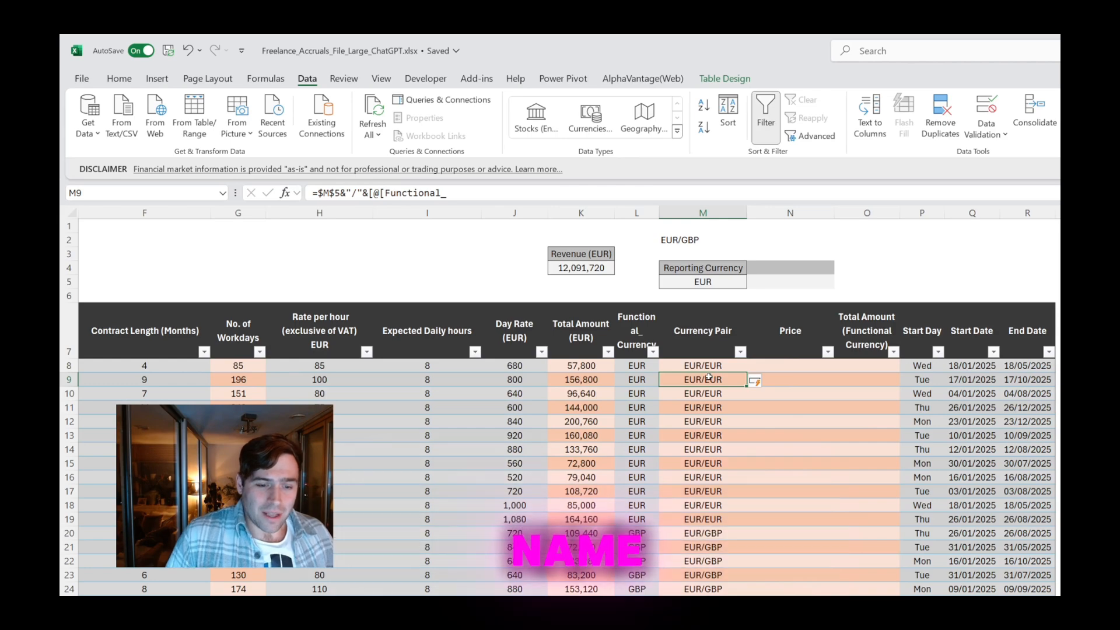
Look through the generated currency pairs and try to convert the formula cell M8 to the Currencies data type
scroll(715, 529, down, 2)
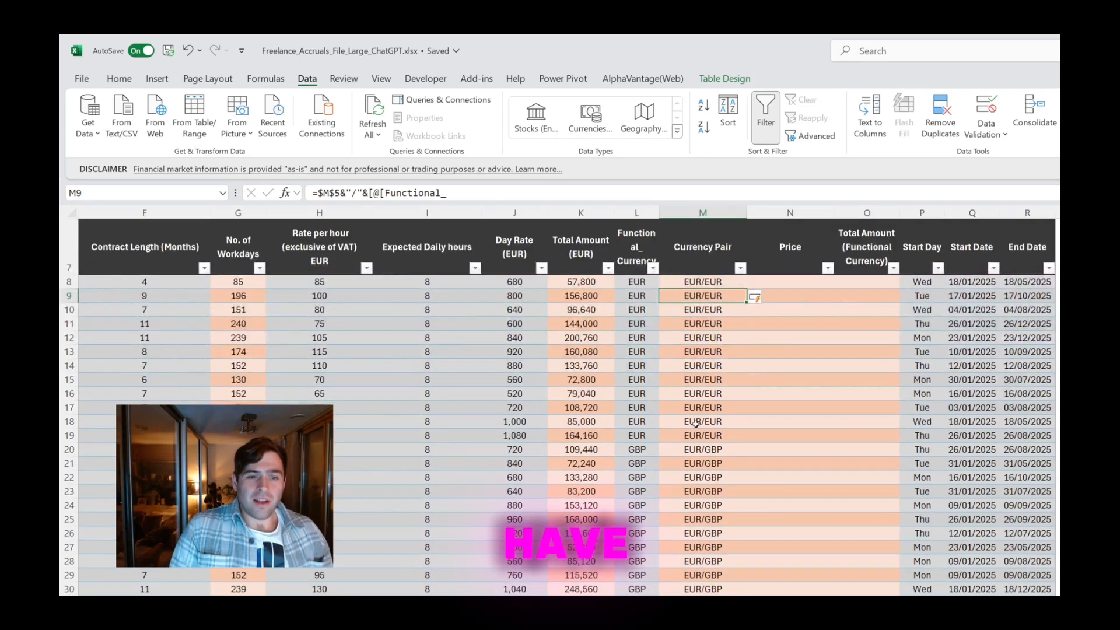
scroll(696, 422, down, 14)
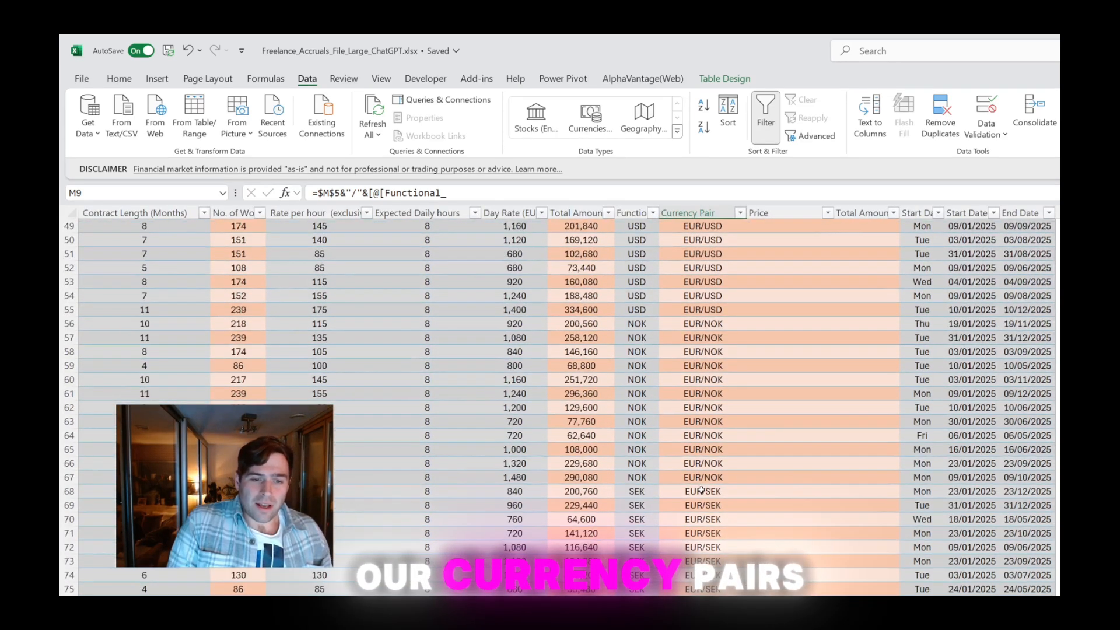
scroll(702, 489, up, 14)
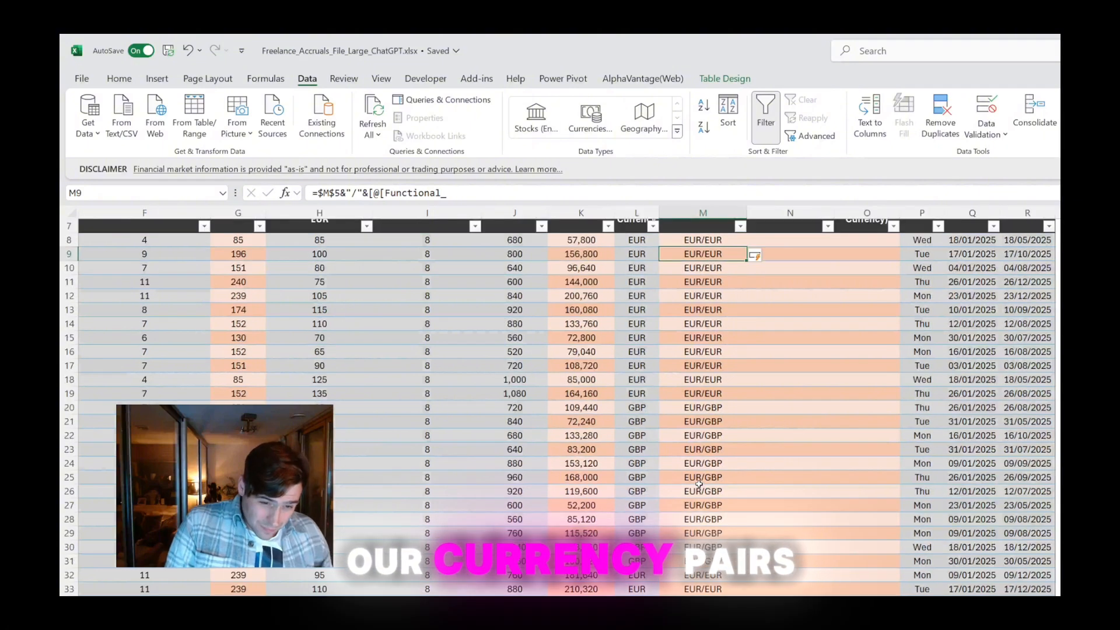
scroll(699, 484, up, 1)
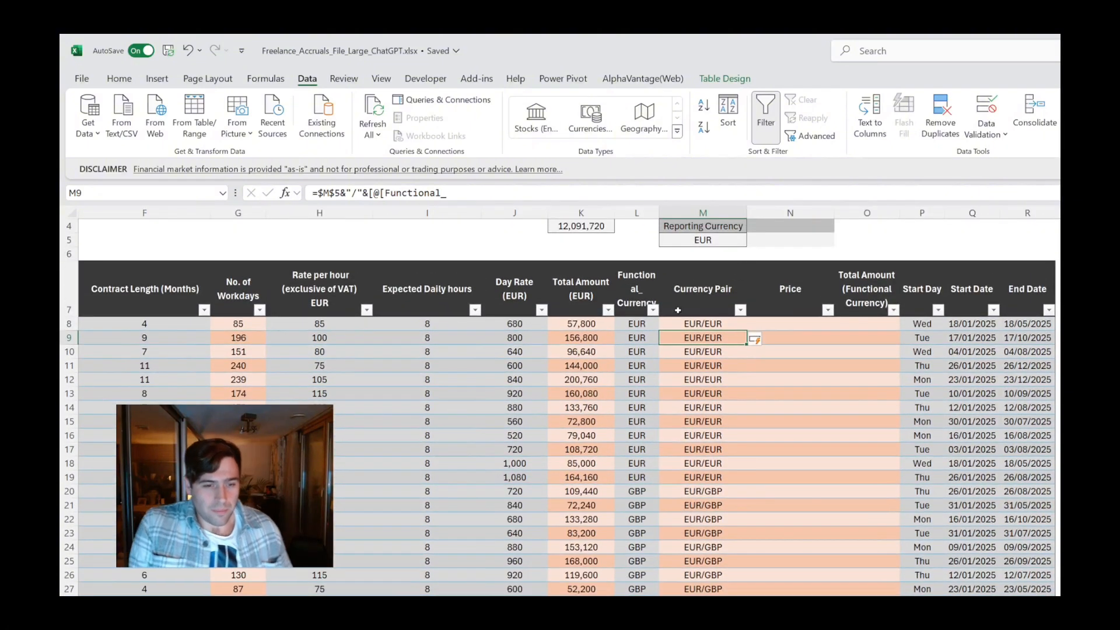
drag(700, 325, 710, 435)
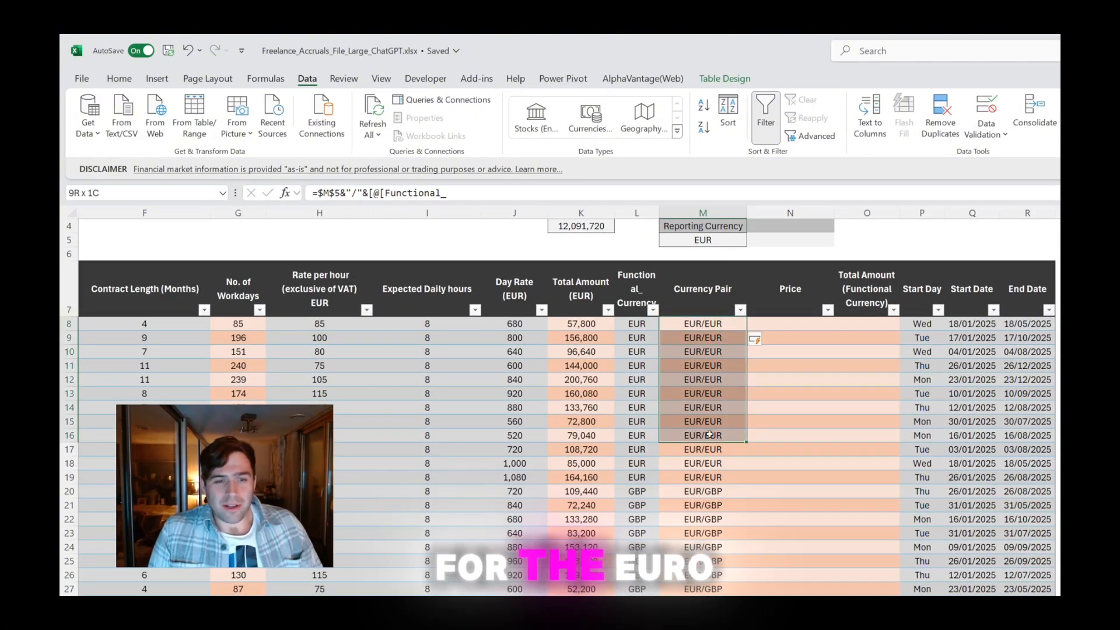
click(709, 324)
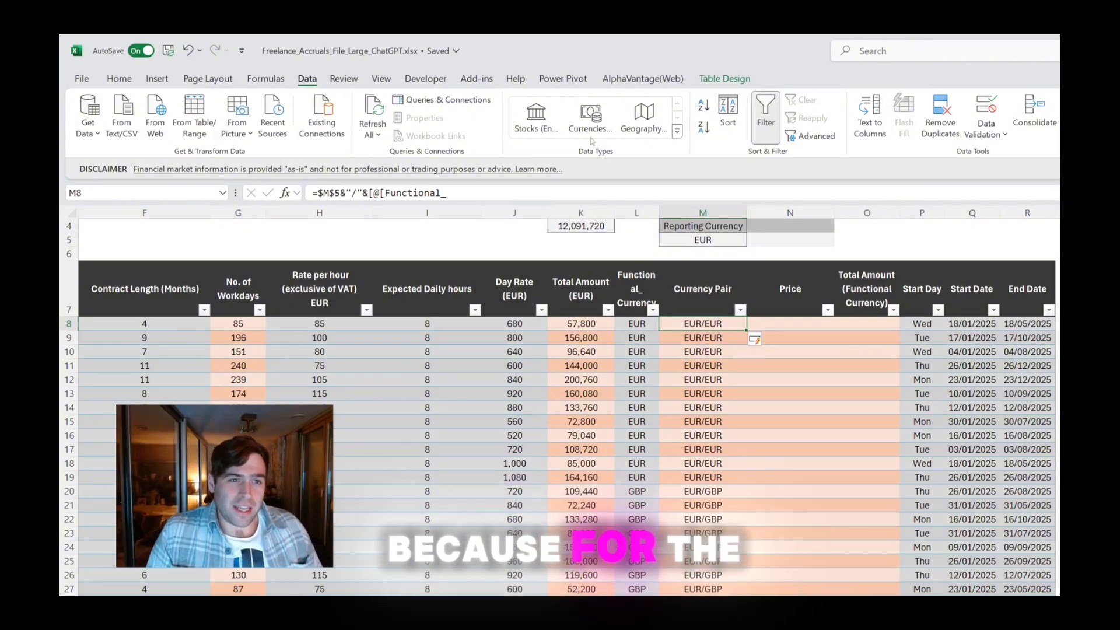
click(590, 117)
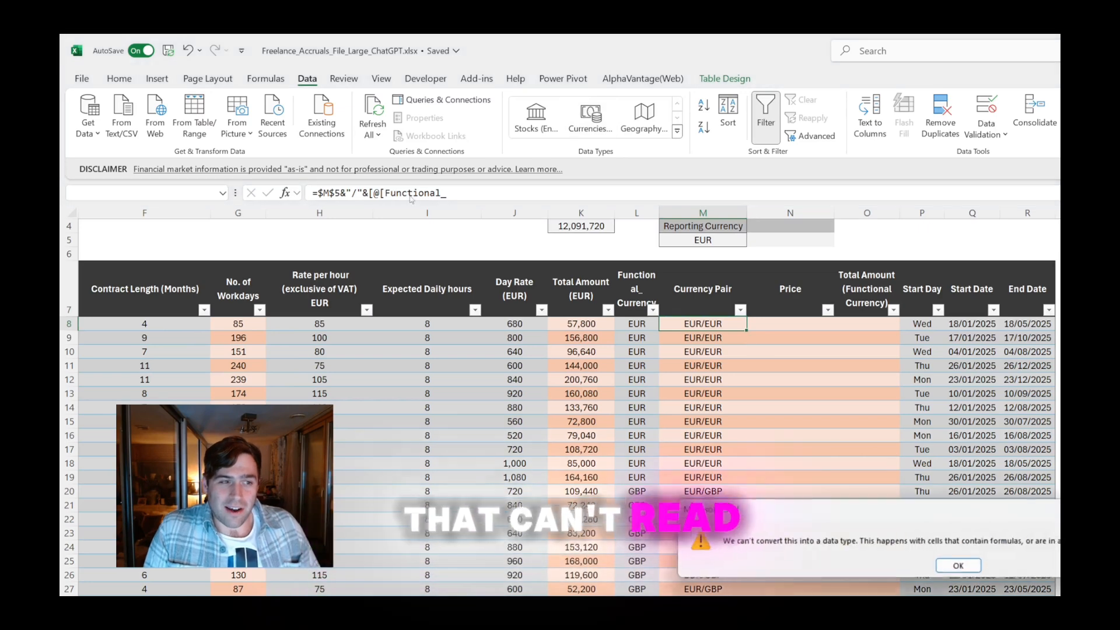
key(Return)
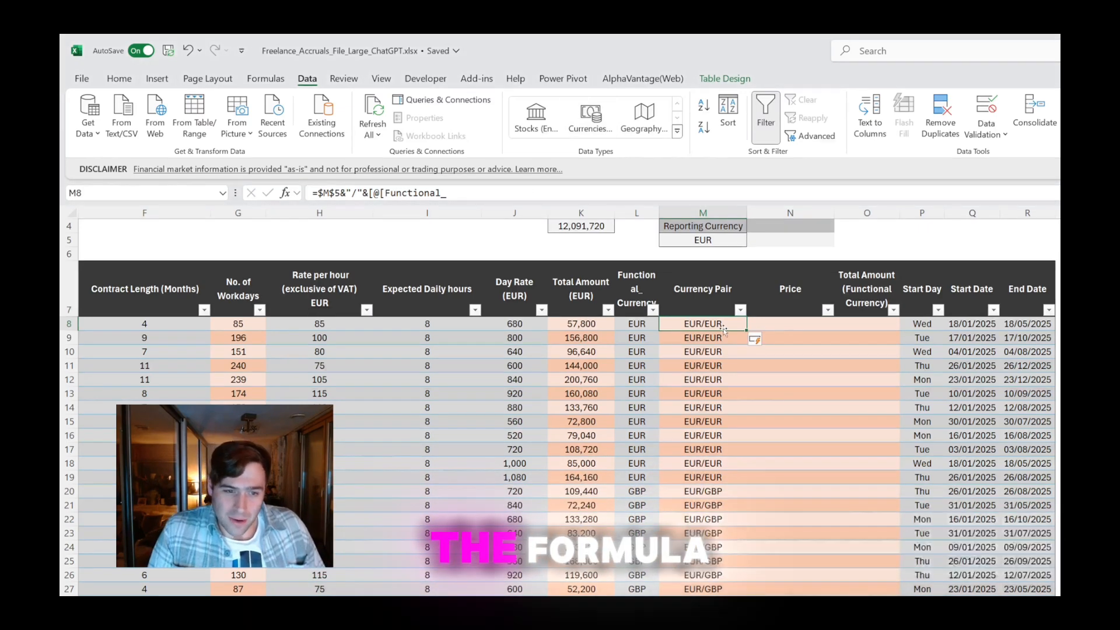
Replace the Currency Pair formulas from M8 to the table's end with their values, and convert them to the Currencies data type
key(ctrl+shift+Down)
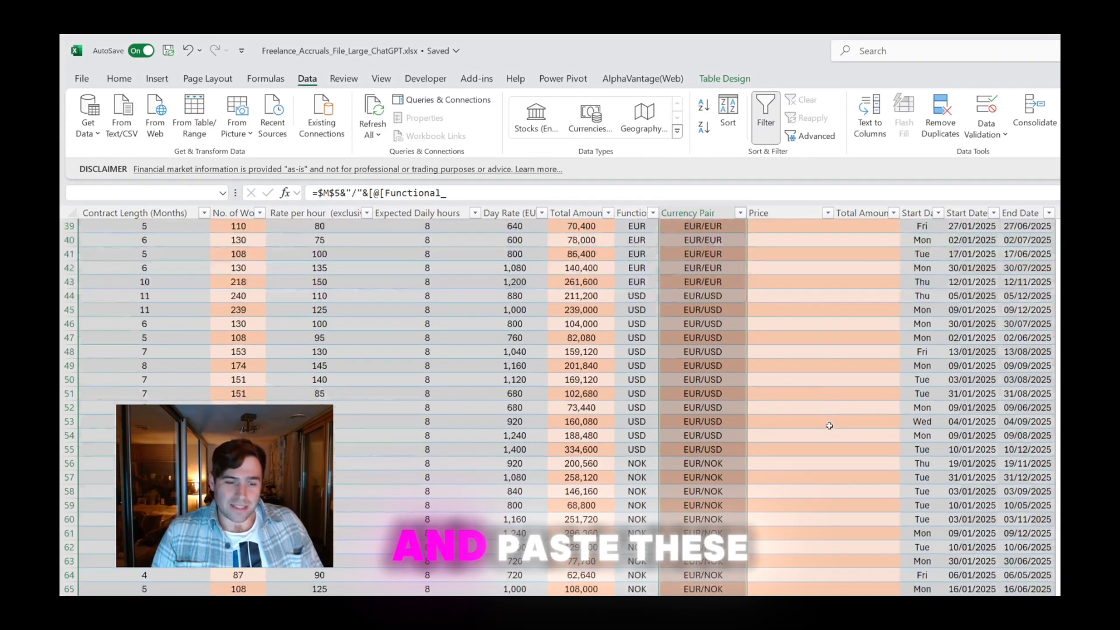
scroll(812, 421, up, 11)
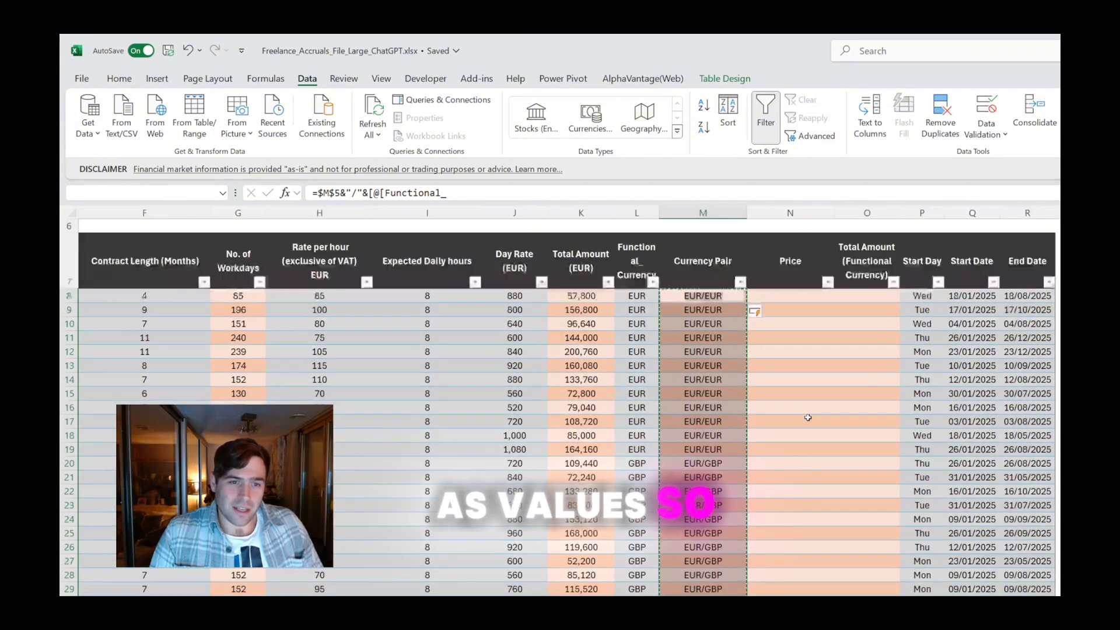
right_click(699, 296)
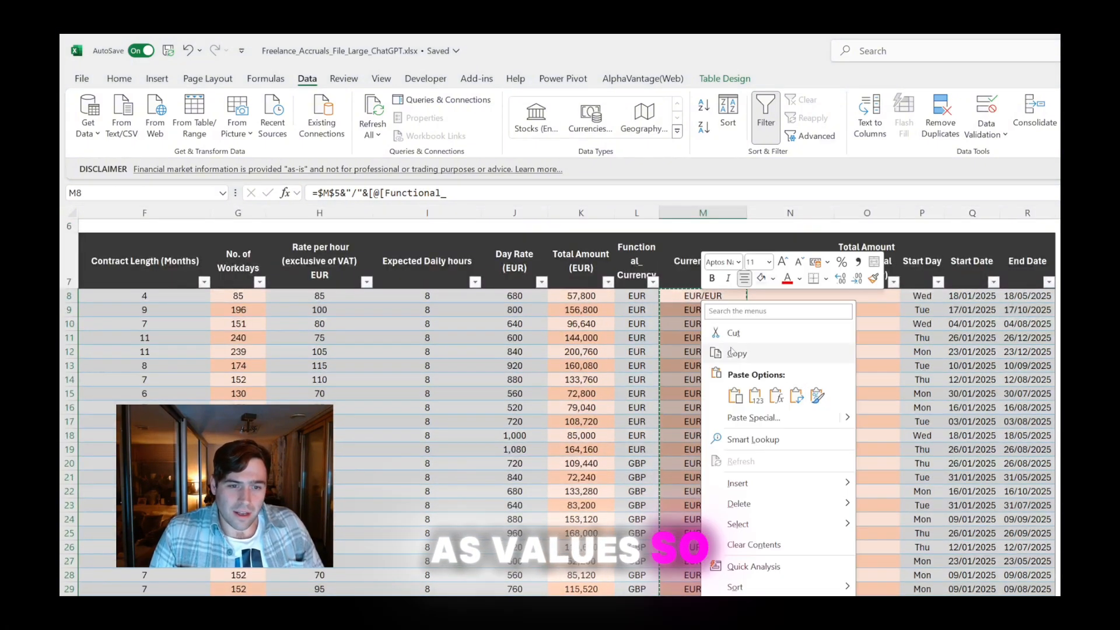
click(735, 352)
right_click(710, 298)
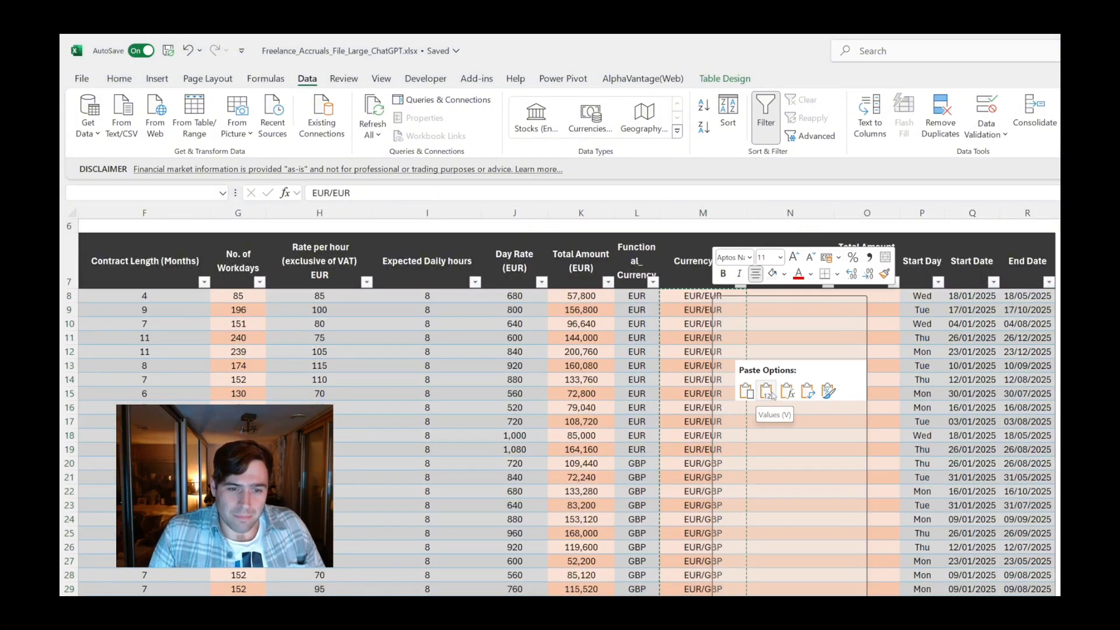
click(768, 392)
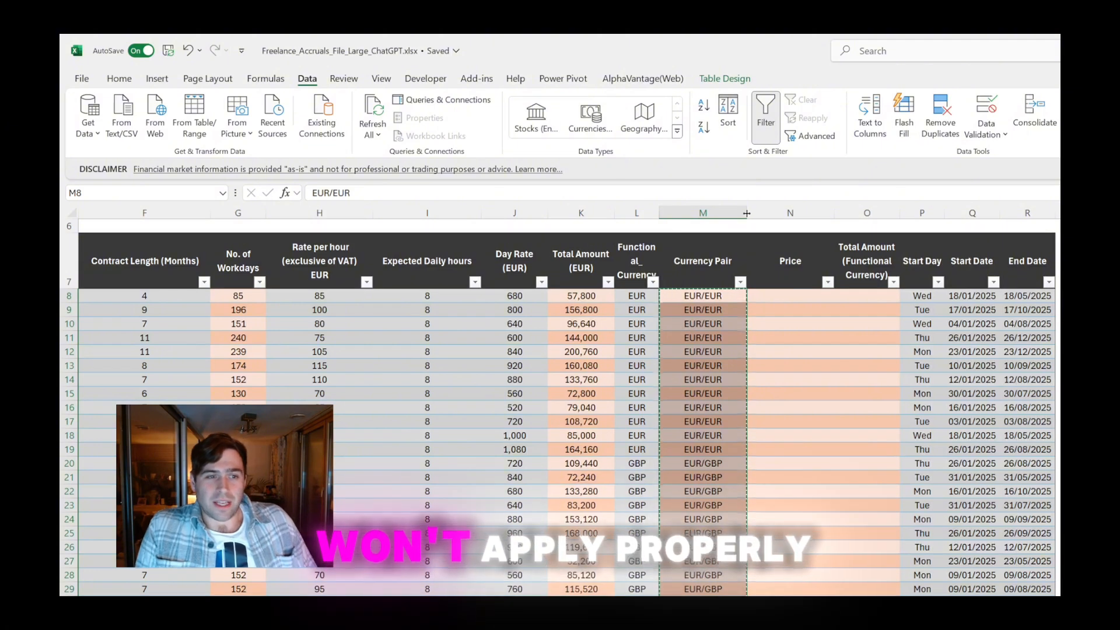
key(ctrl+c)
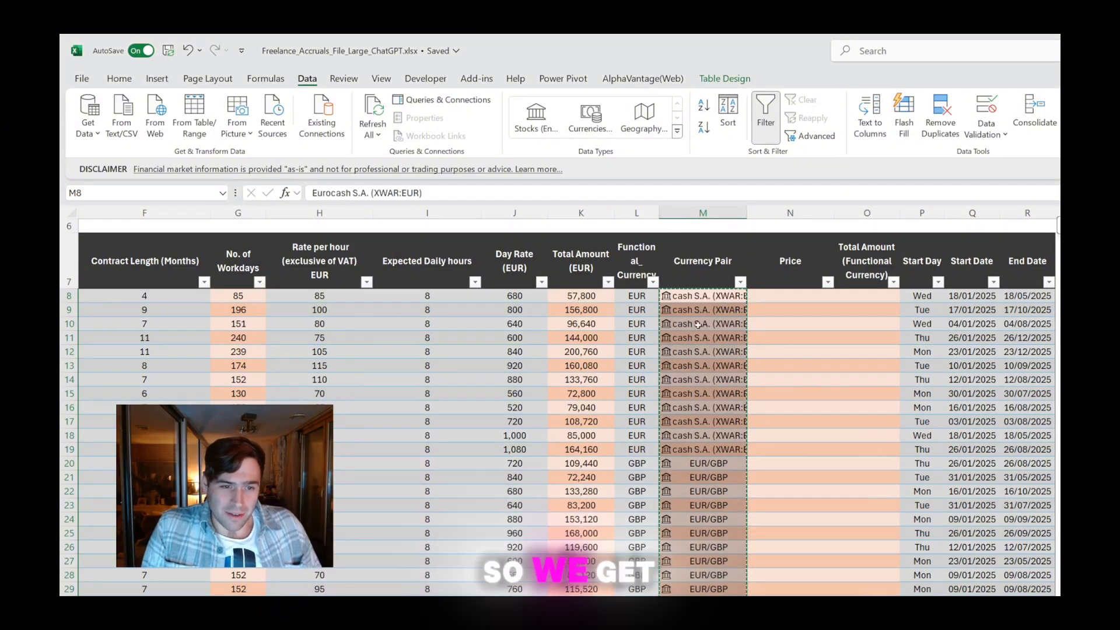
Undo the Currencies data type conversion of the Currency Pair column, along with the re-entry of M9
double_click(710, 309)
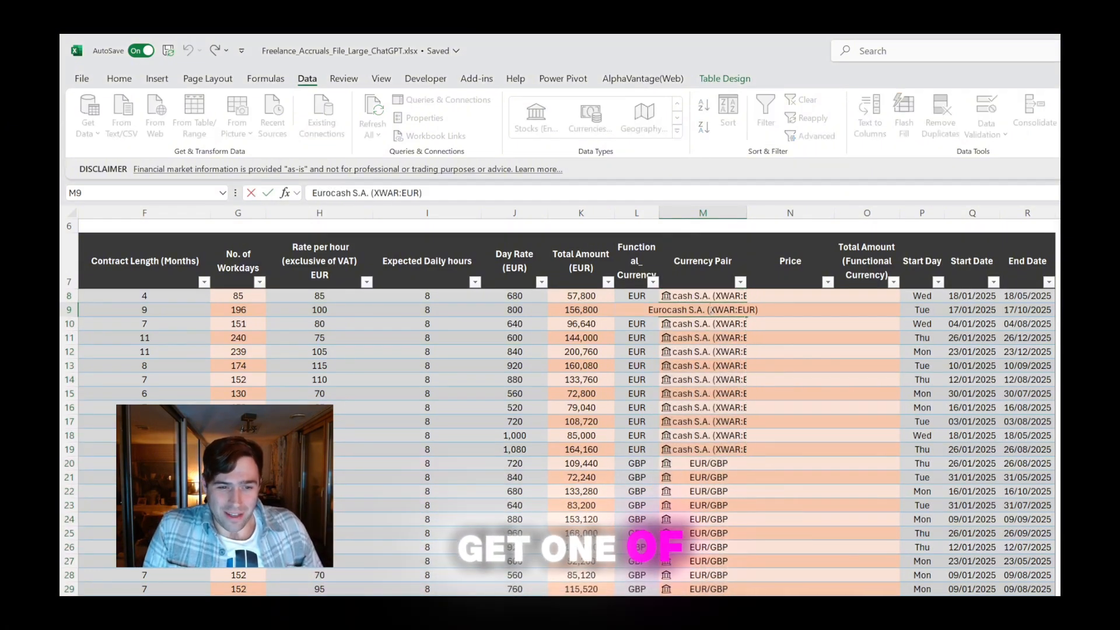
key(Return)
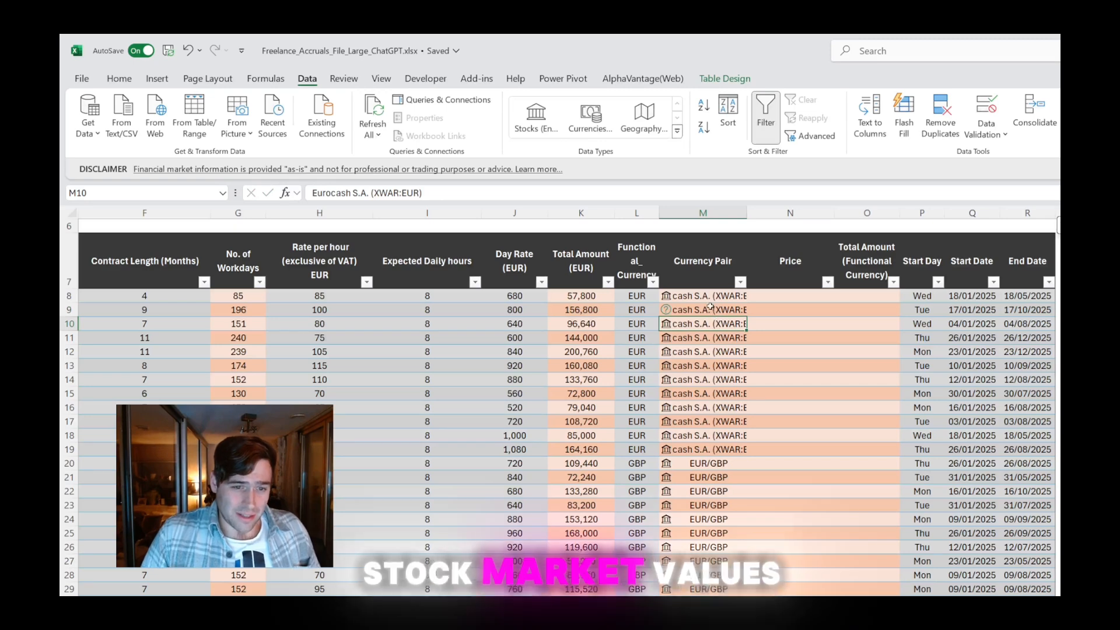
click(709, 310)
key(ctrl+z)
key(ctrl+z)
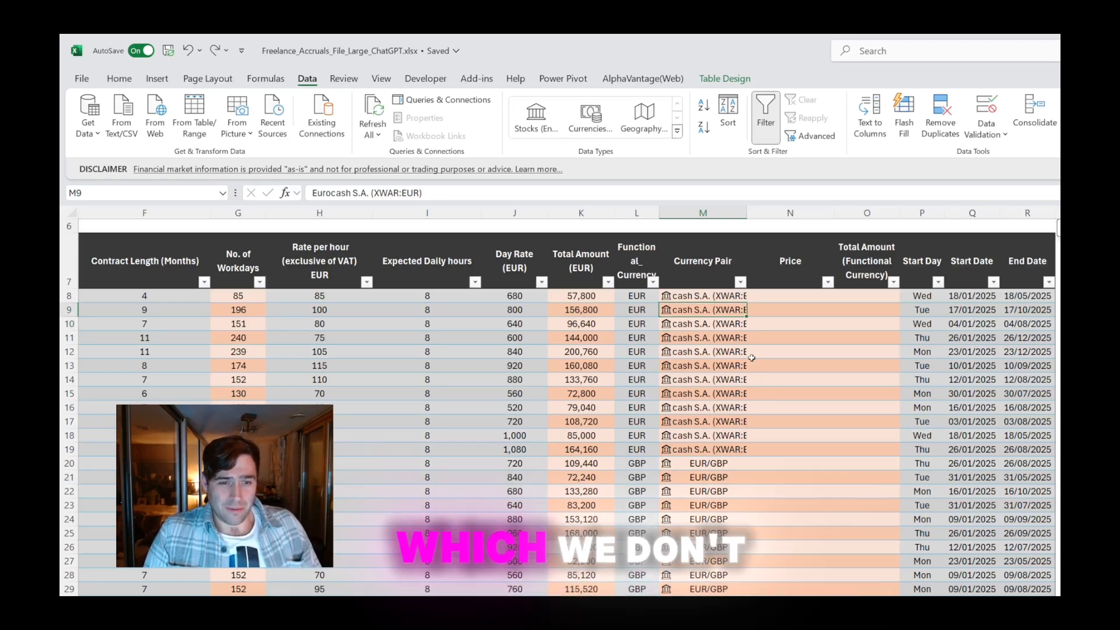
key(ctrl+z)
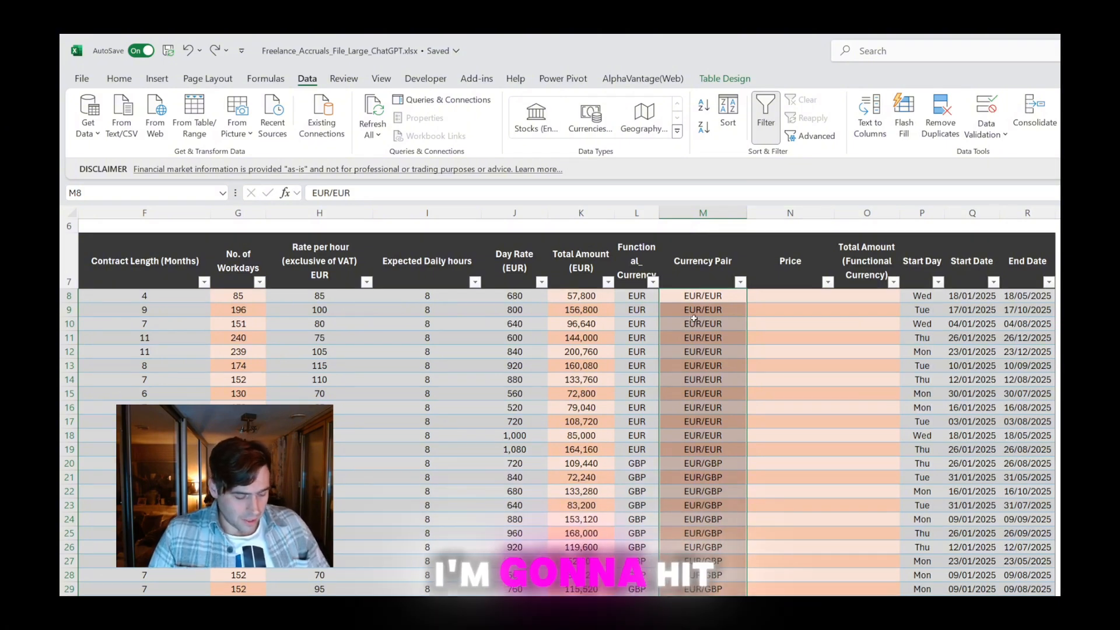
Replace every EUR/EUR entry in the Currency Pair column with 1
key(ctrl+h)
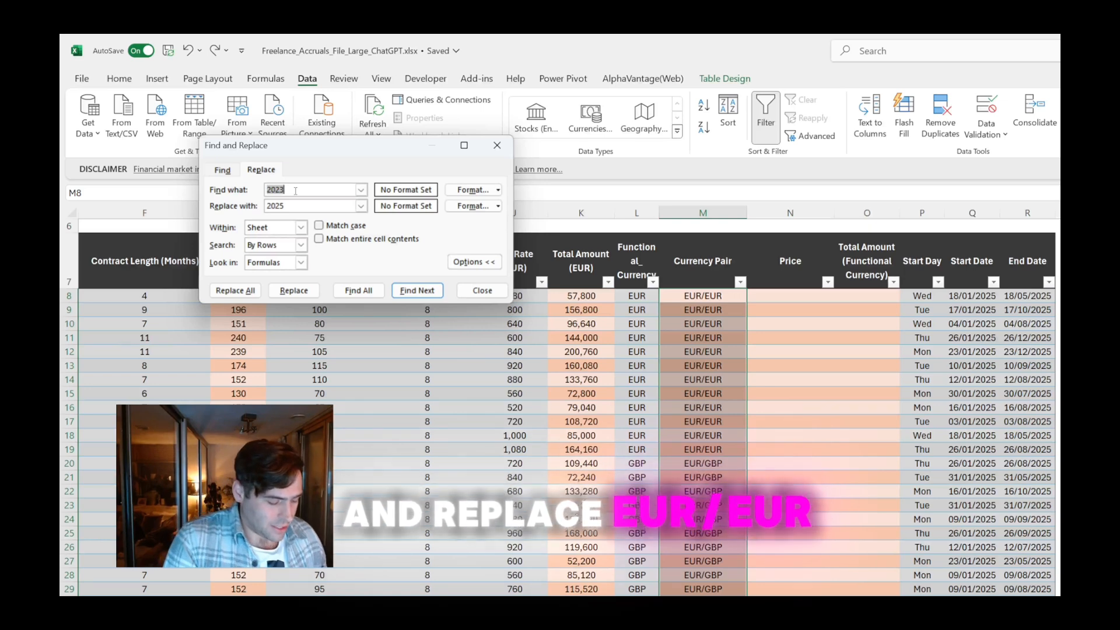
text(eu)
key(BackSpace)
key(BackSpace)
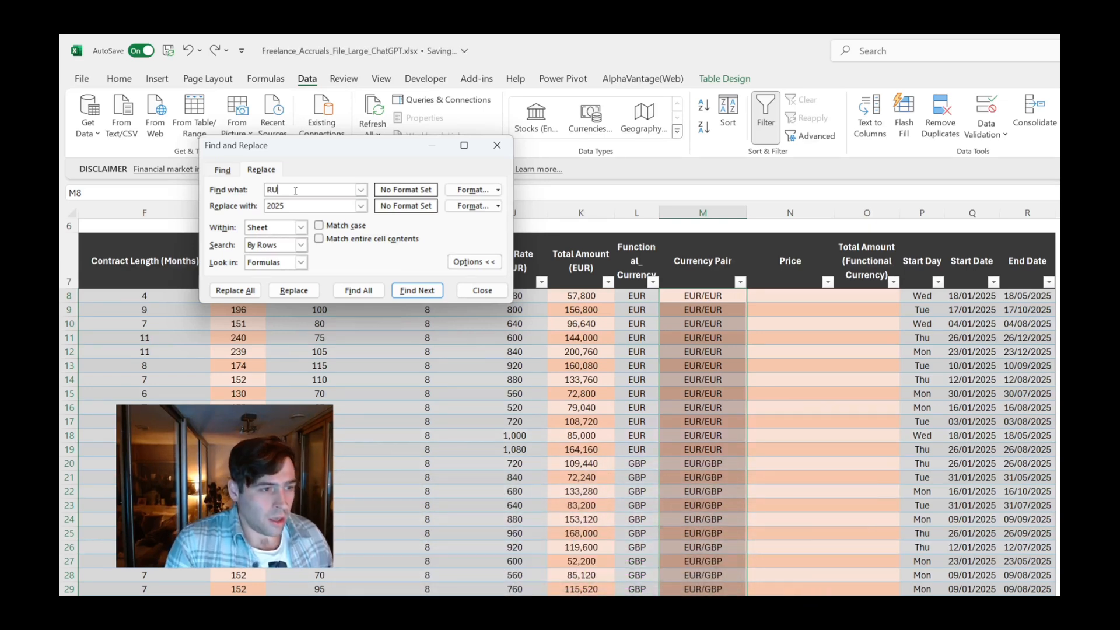
text(EUR/EUR)
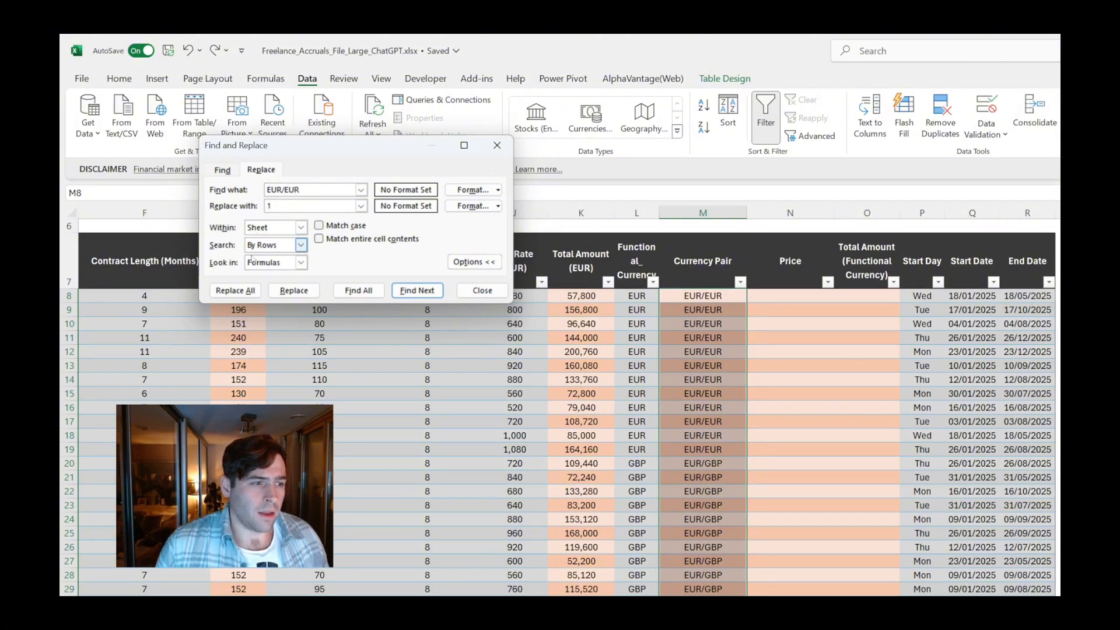
click(239, 289)
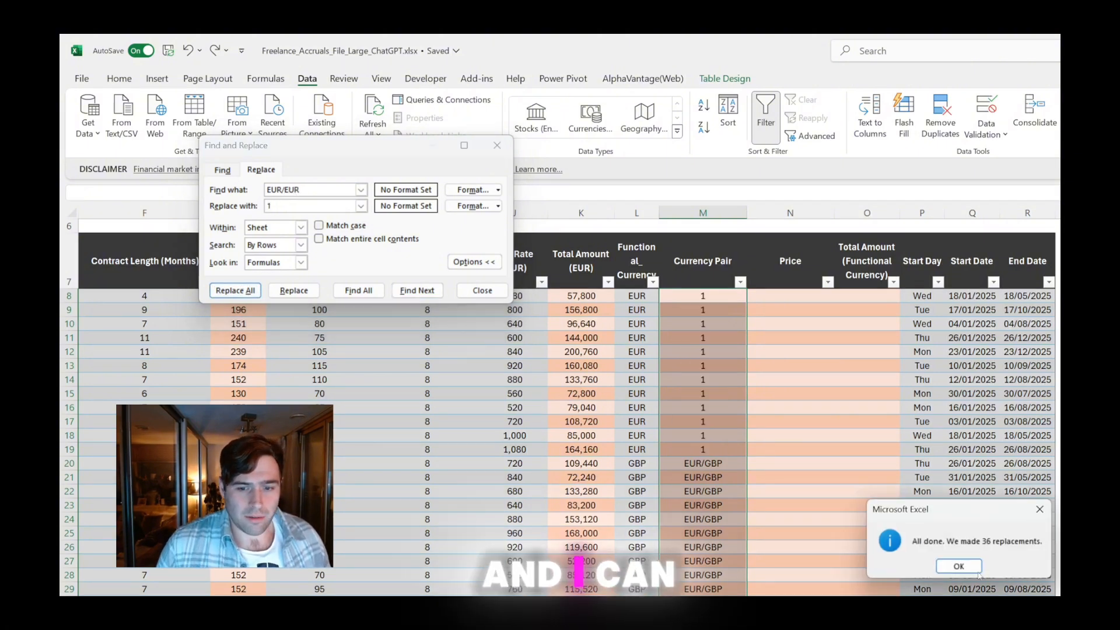
click(958, 566)
click(481, 290)
click(771, 319)
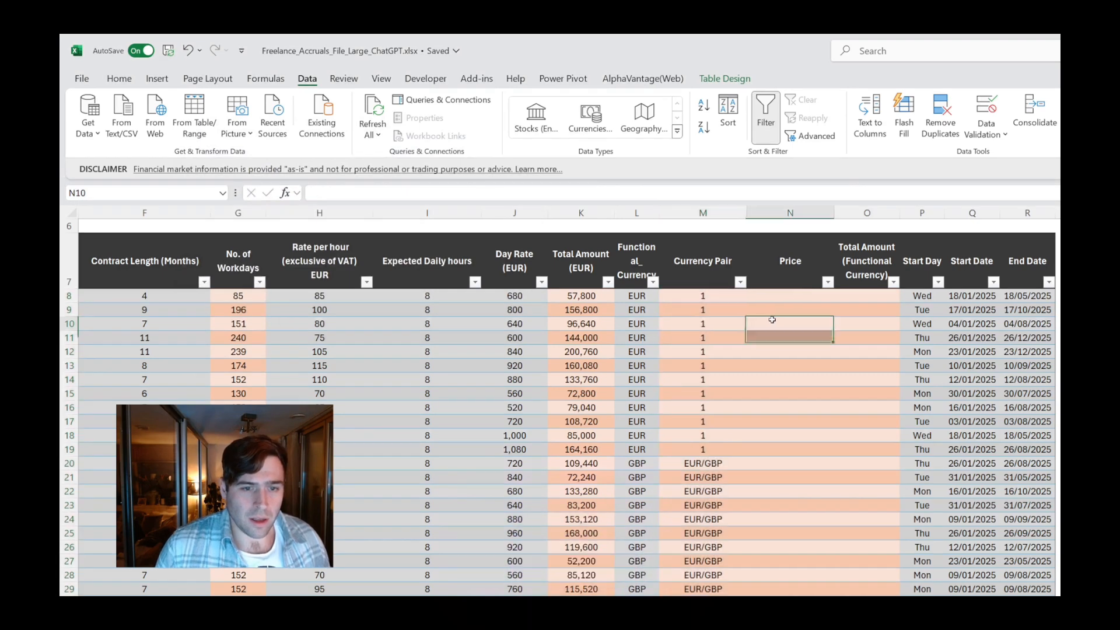
Try to fill the Price column from N20 with =[@[Currency Pair]].PRICE
click(697, 463)
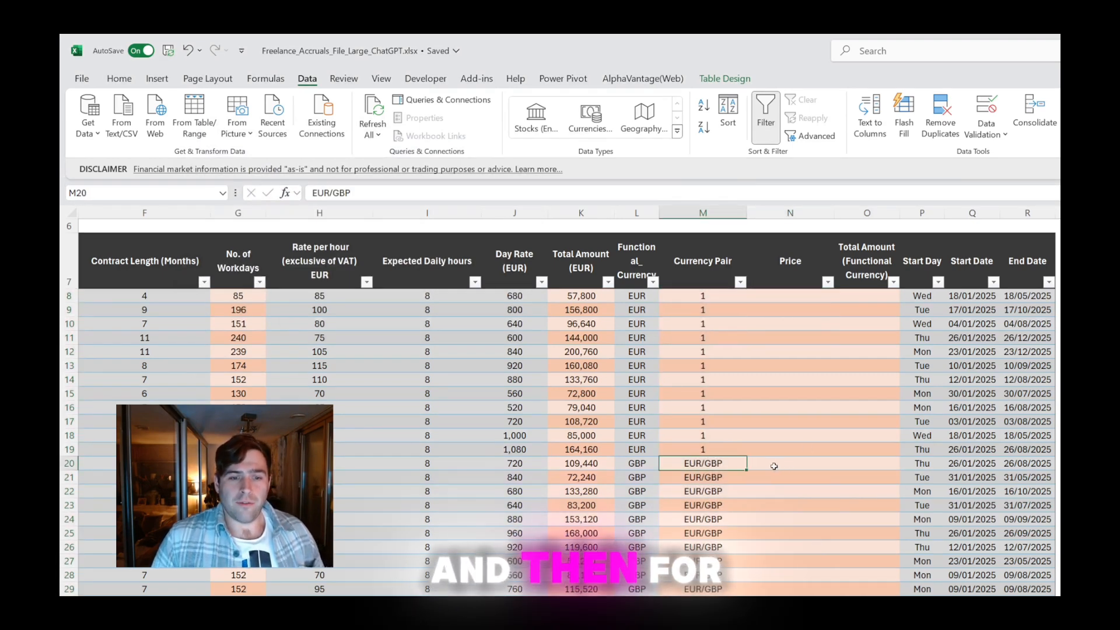
click(774, 466)
text(=)
key(Left)
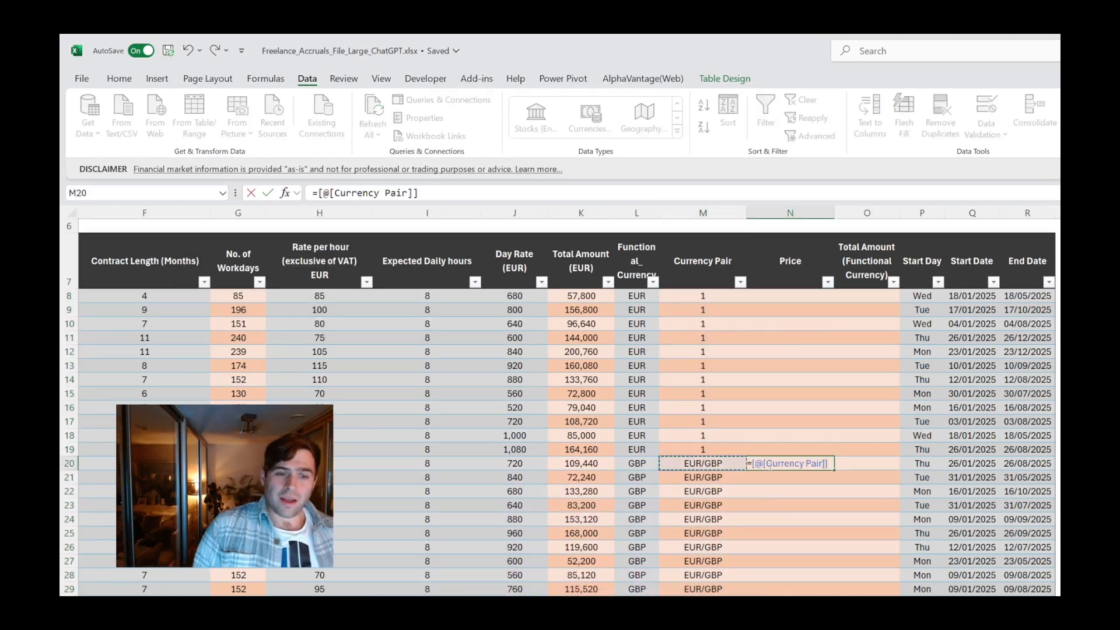
text(.)
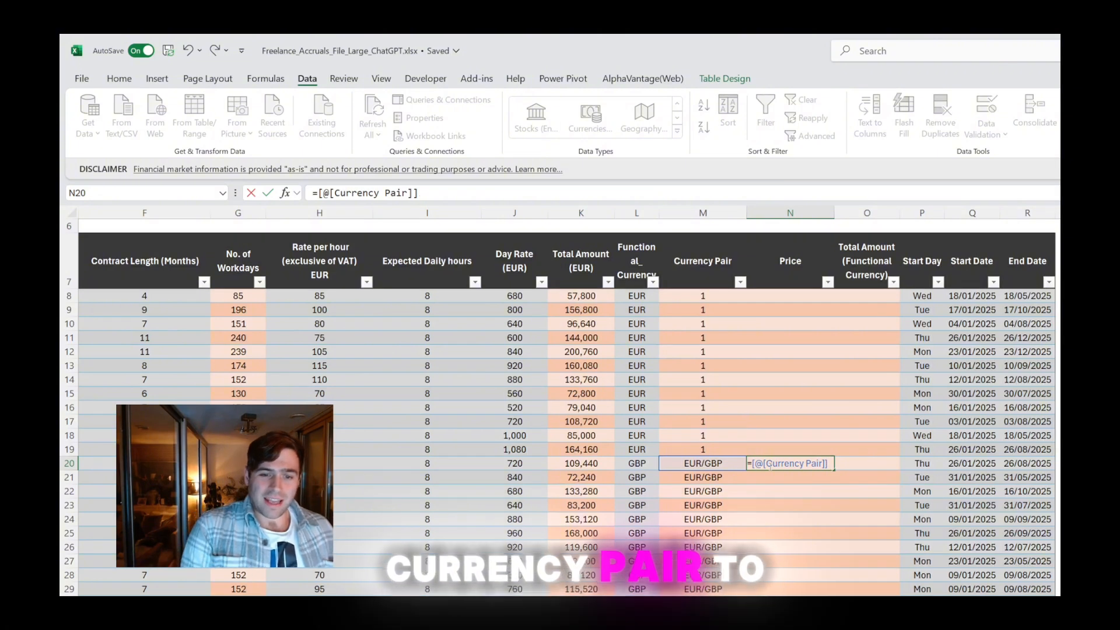
text(PRICE)
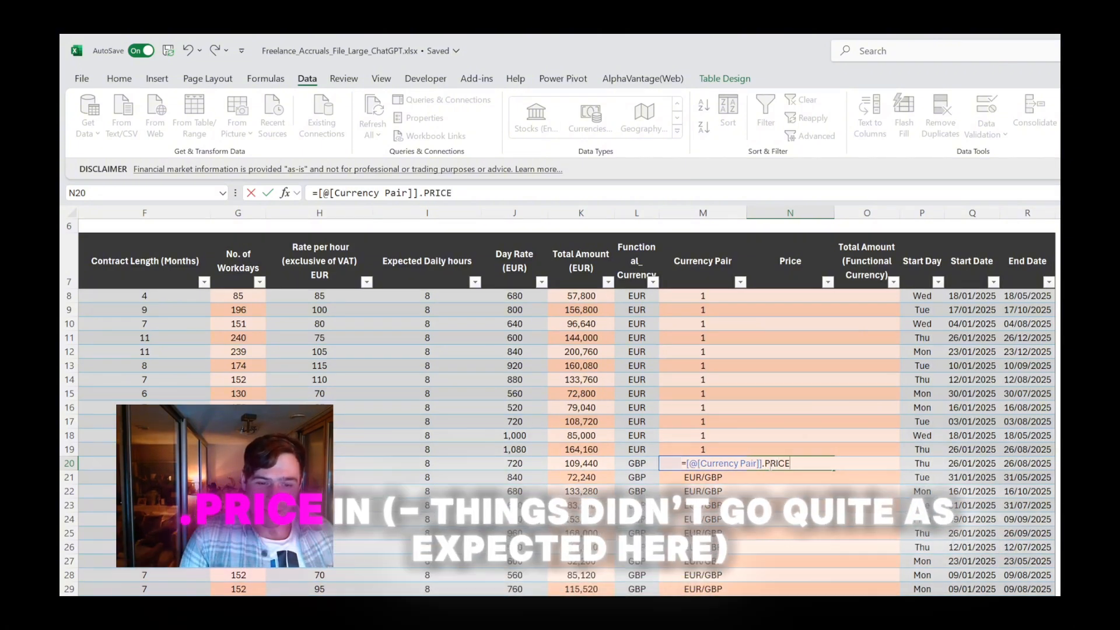
key(Return)
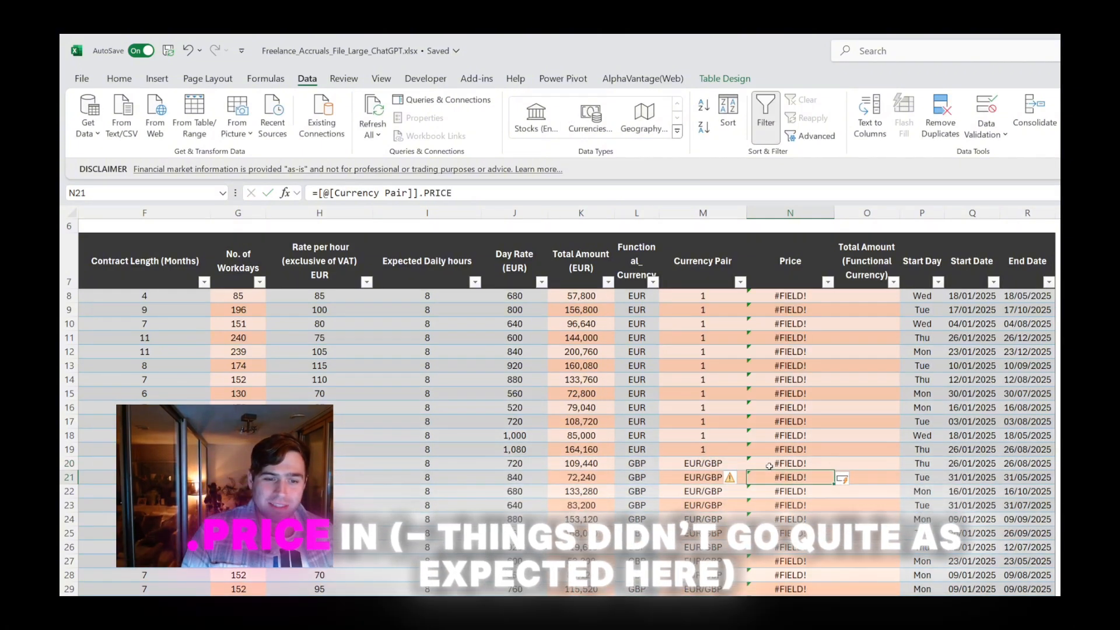
Inspect the price formula in N20 and clear it from the cell
click(769, 466)
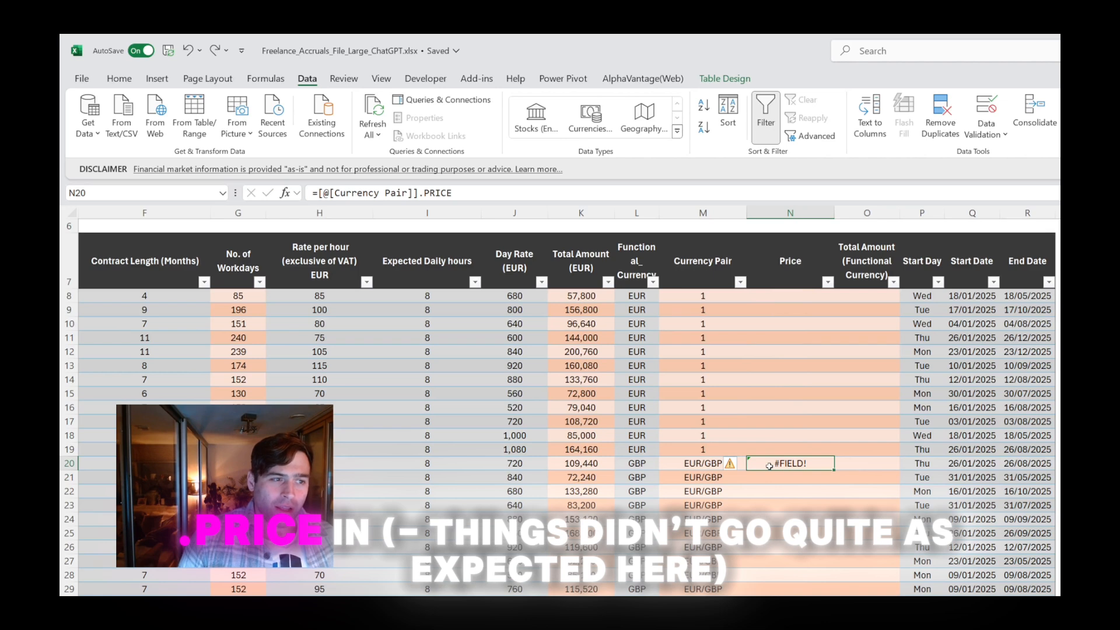
key(F2)
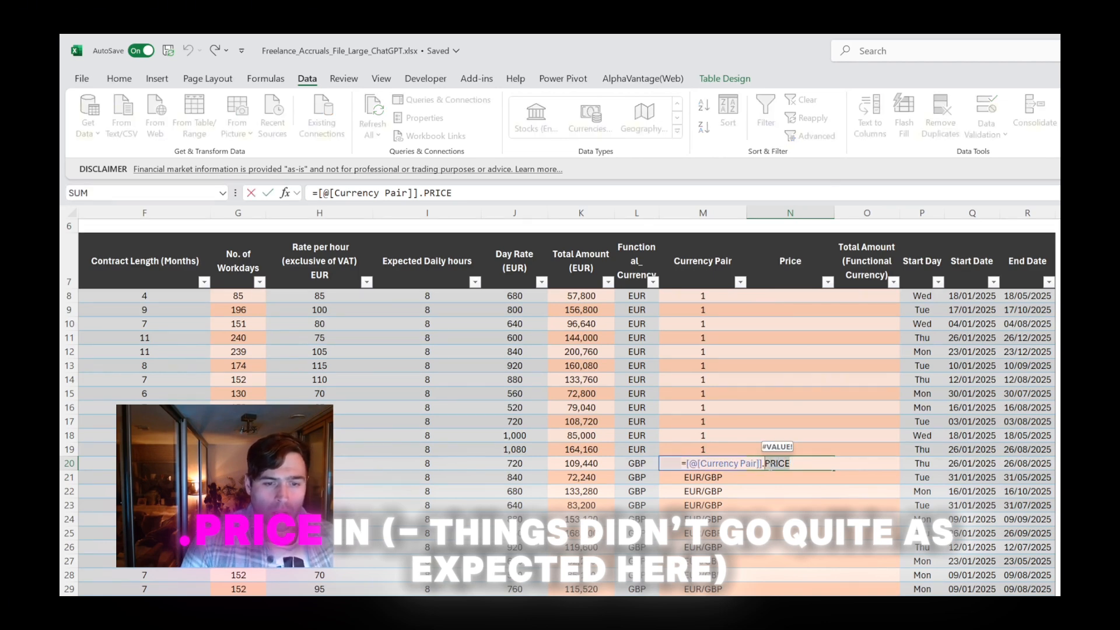
key(Escape)
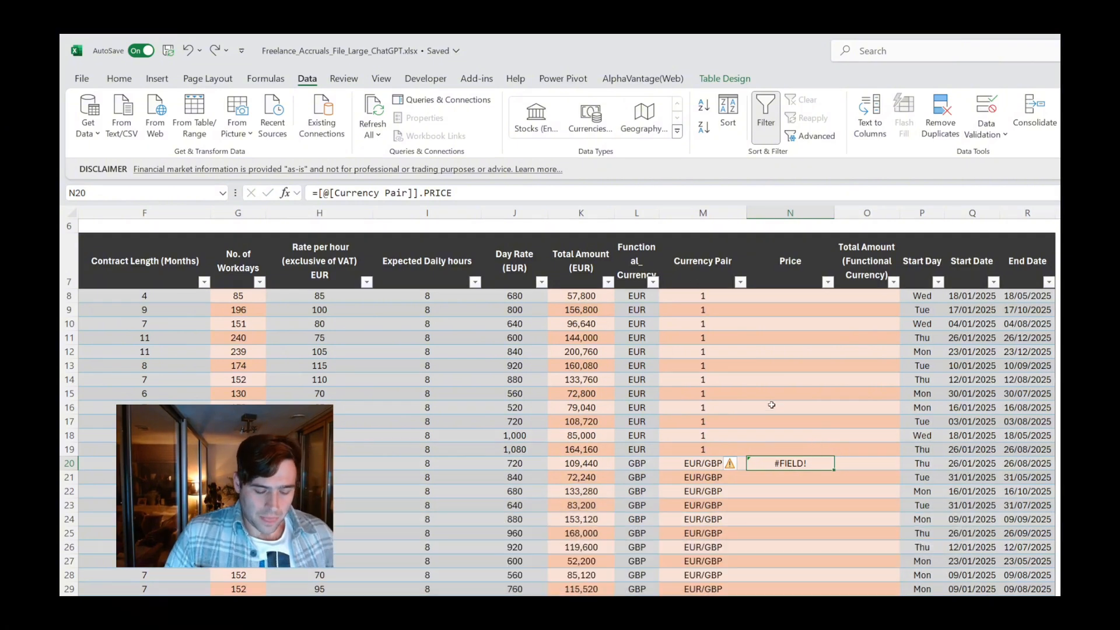
key(Delete)
Convert the whole Currency Pair column from M8 to the table's end to the Currencies data type
click(677, 295)
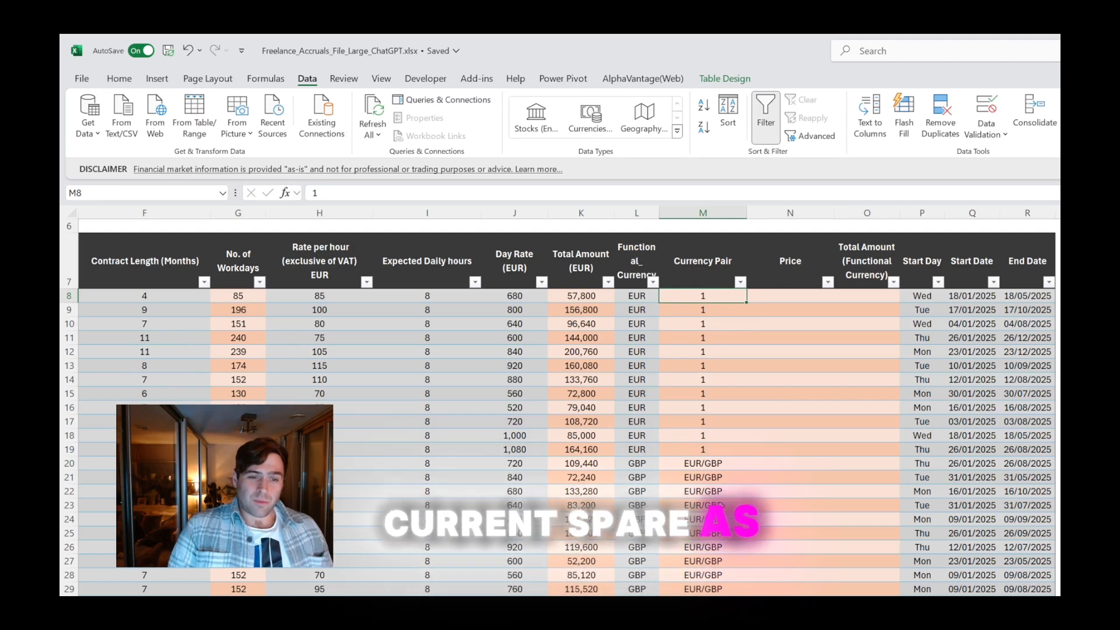
drag(717, 463, 709, 574)
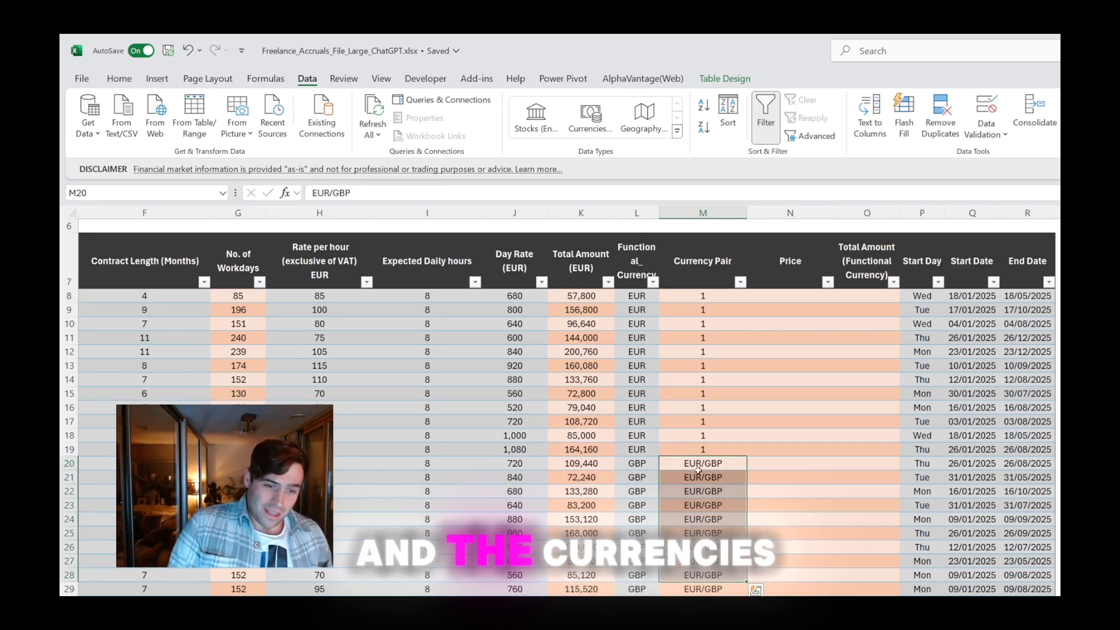
scroll(652, 462, up, 2)
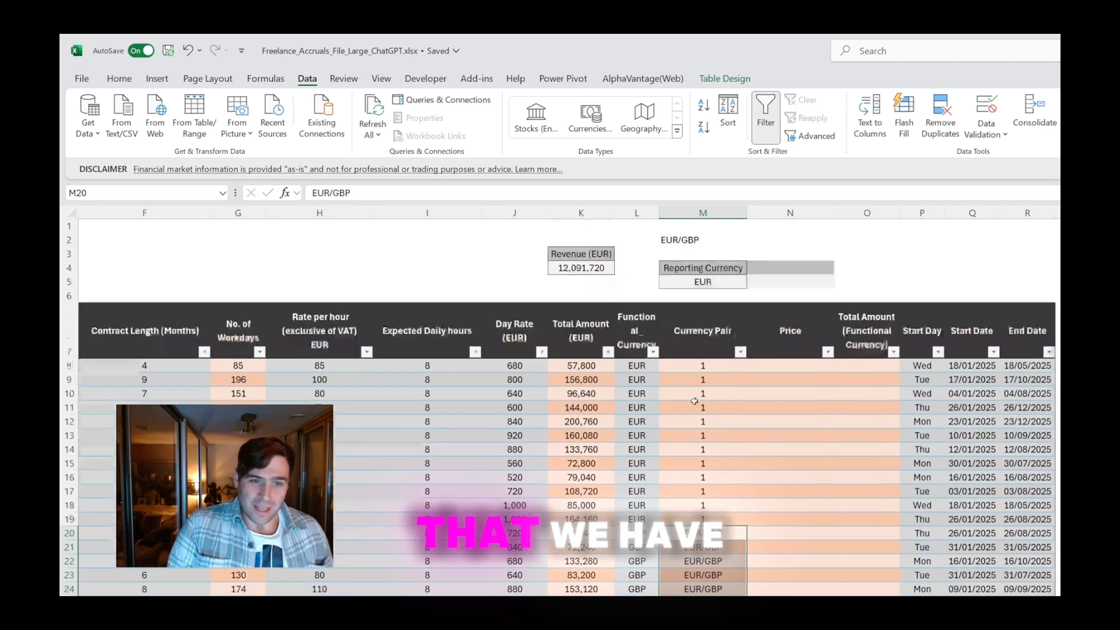
click(696, 238)
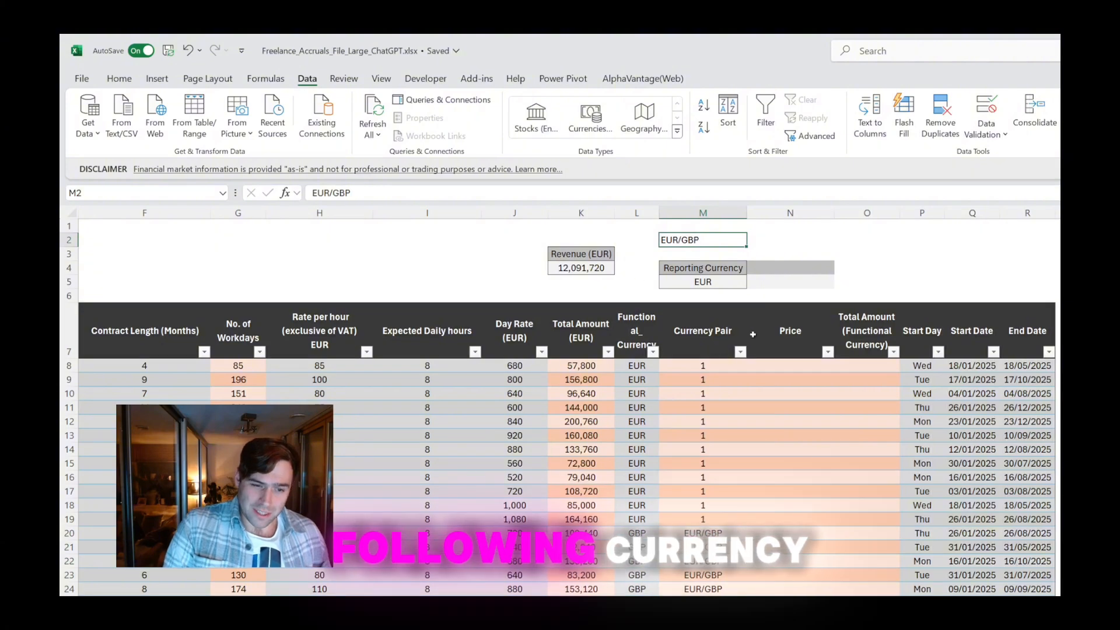
scroll(713, 496, down, 10)
scroll(712, 496, up, 9)
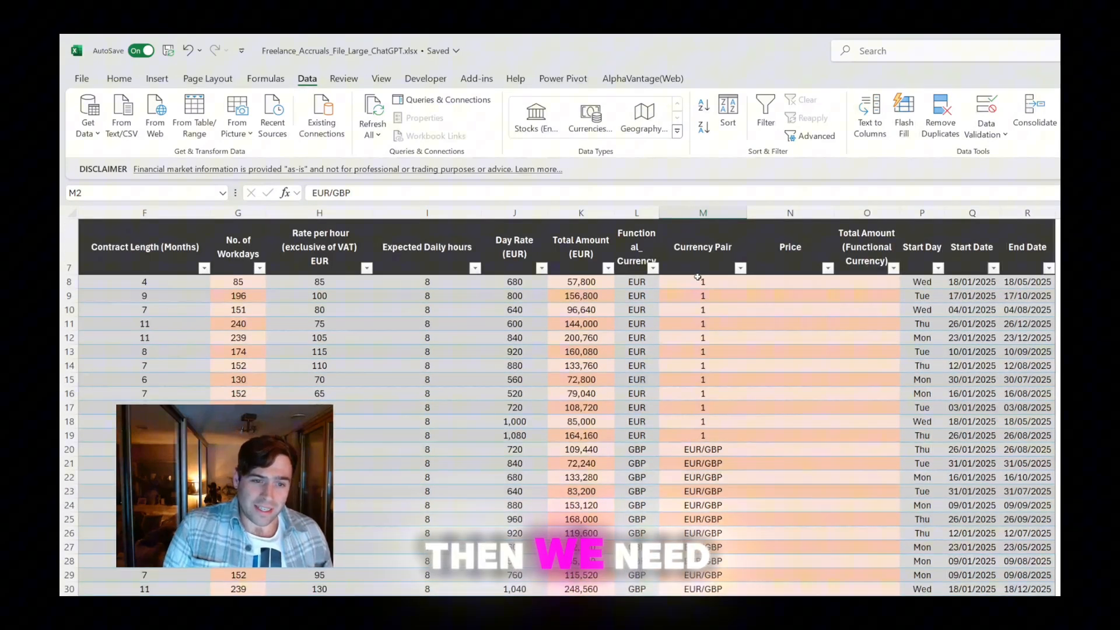
click(698, 277)
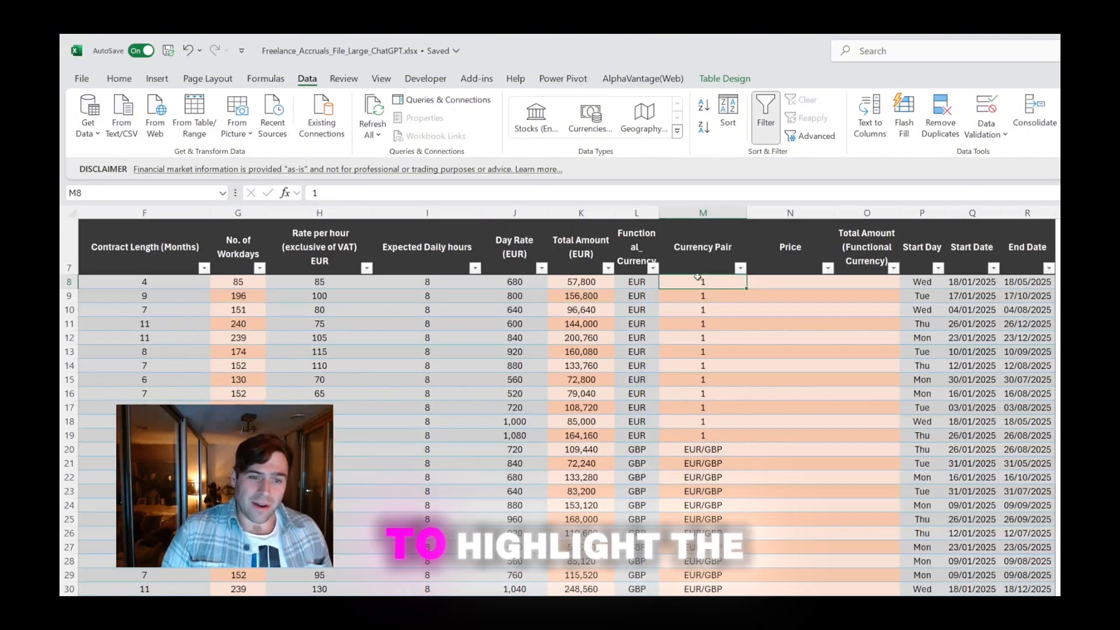
scroll(698, 277, down, 10)
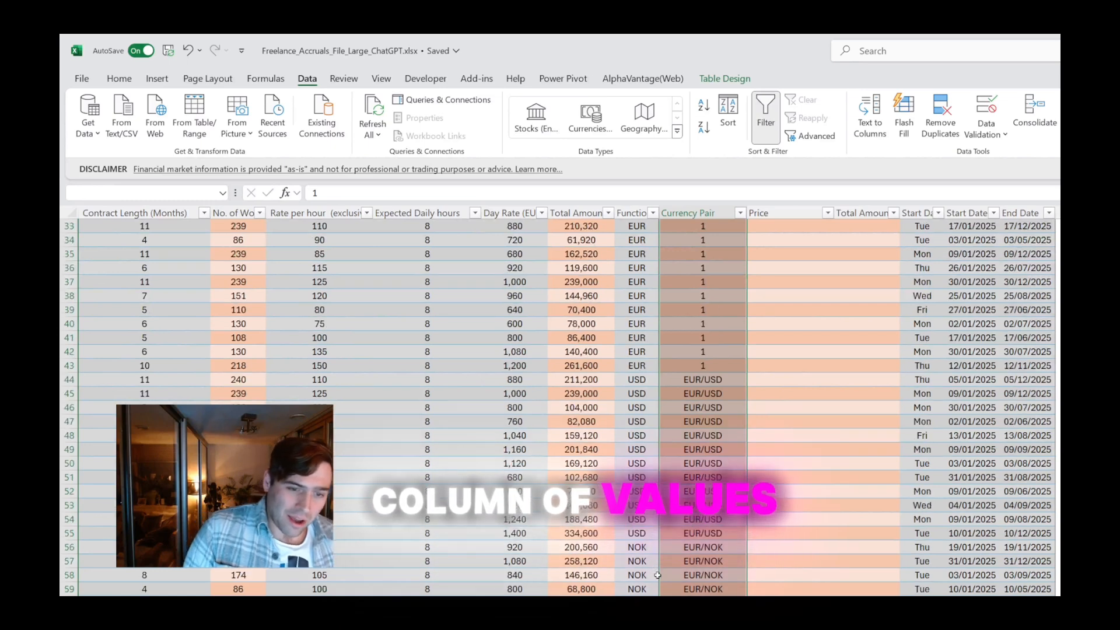
scroll(698, 350, up, 5)
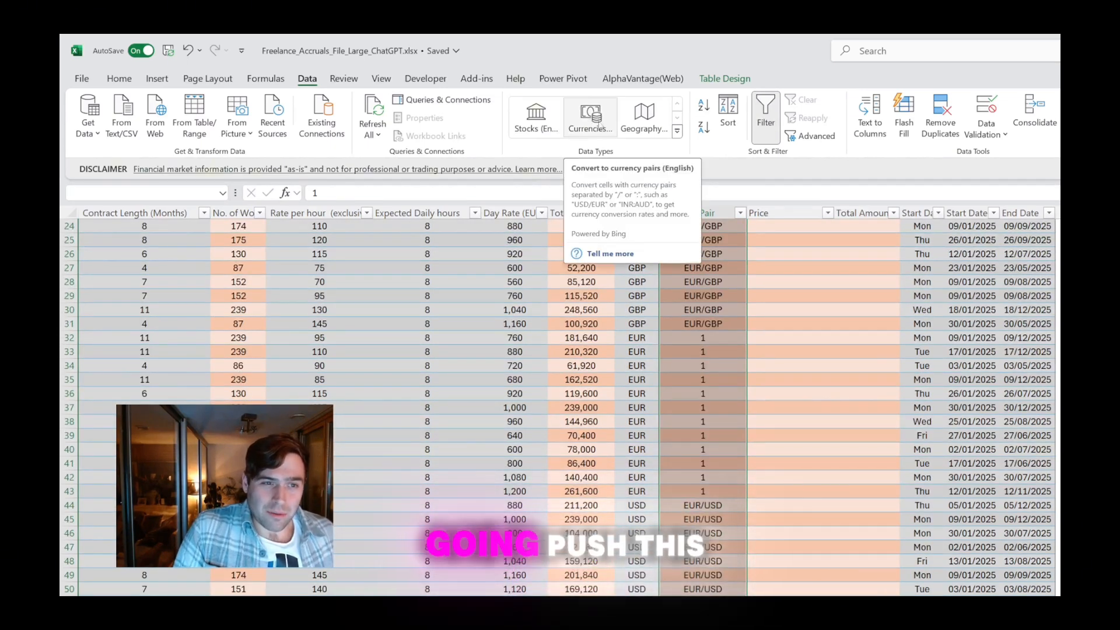
click(599, 128)
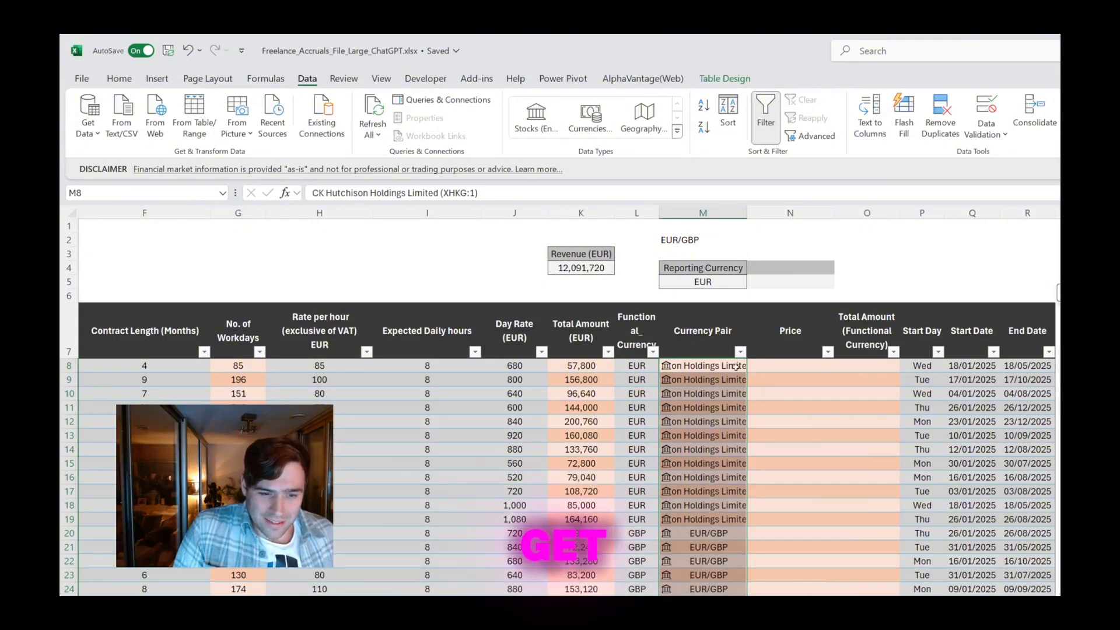
drag(707, 366, 700, 490)
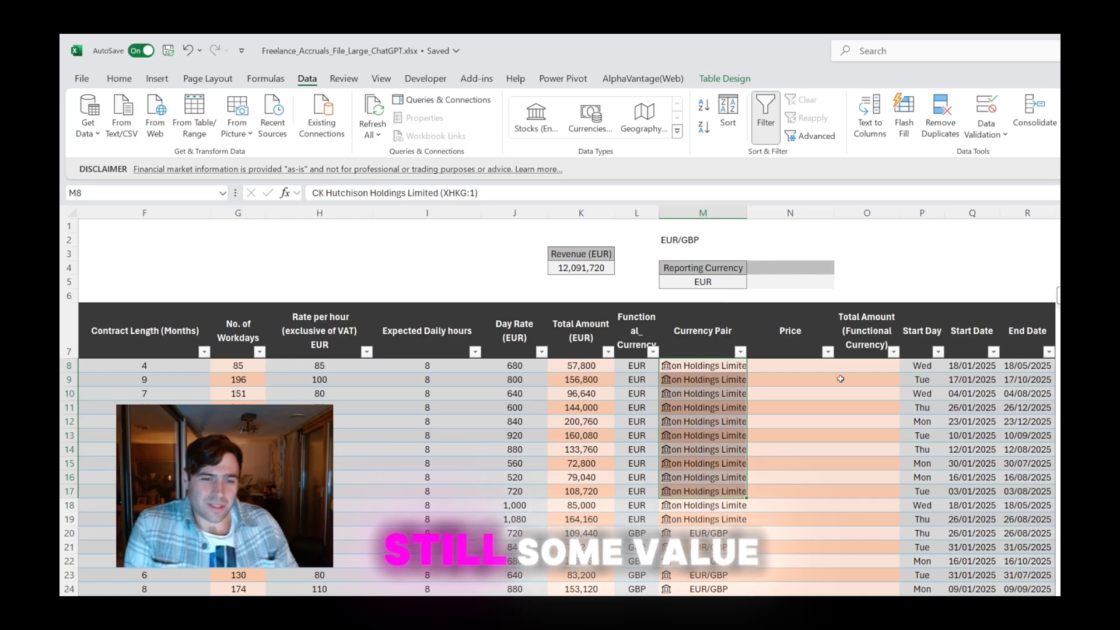
Fill the Price column with =[@[Currency Pair]].Price, entering the formula in N20 for the first EUR/GBP row
click(807, 364)
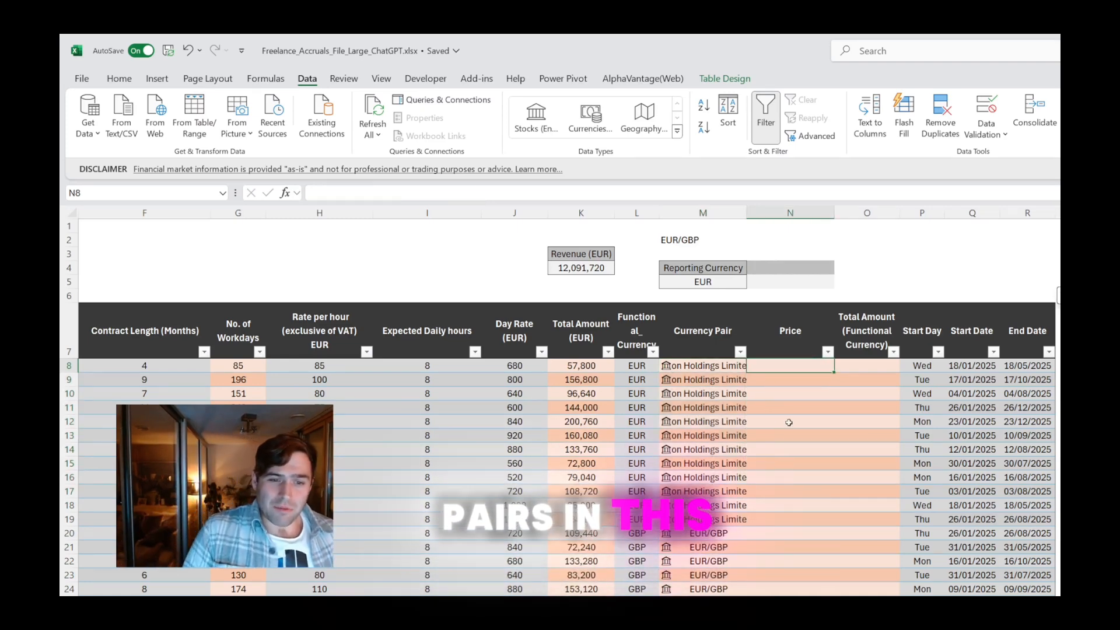
key(Down)
key(Down)
key(Down)
key(Down)
key(Down)
key(Down)
key(Down)
key(Down)
key(Down)
key(Down)
key(Down)
key(Down)
key(Down)
key(Down)
key(Down)
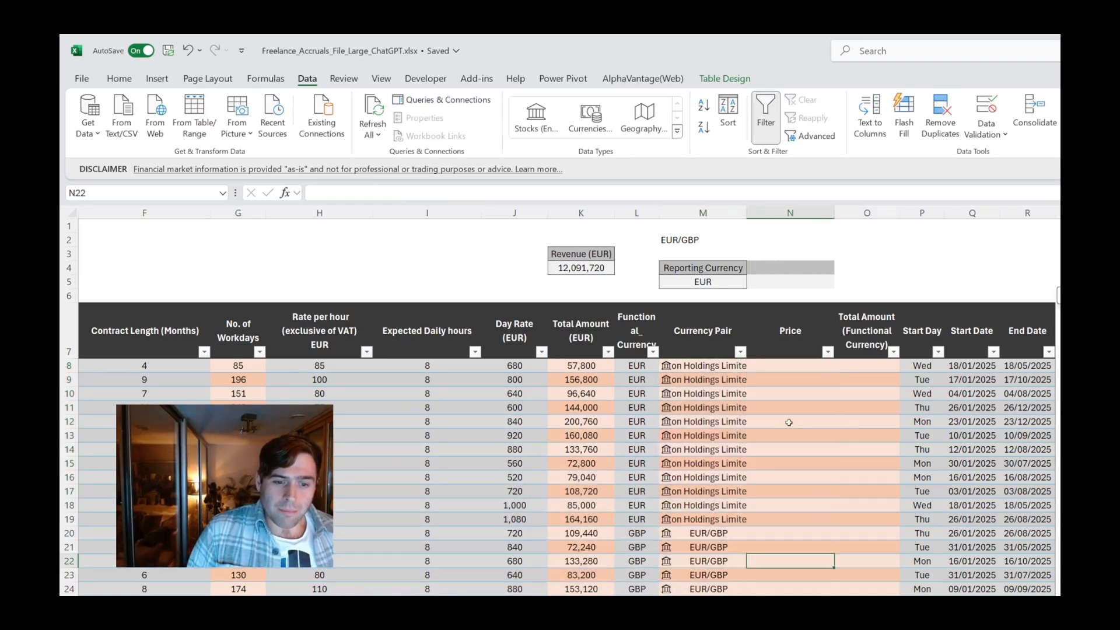
key(Up)
key(Up)
key(Up)
text(=)
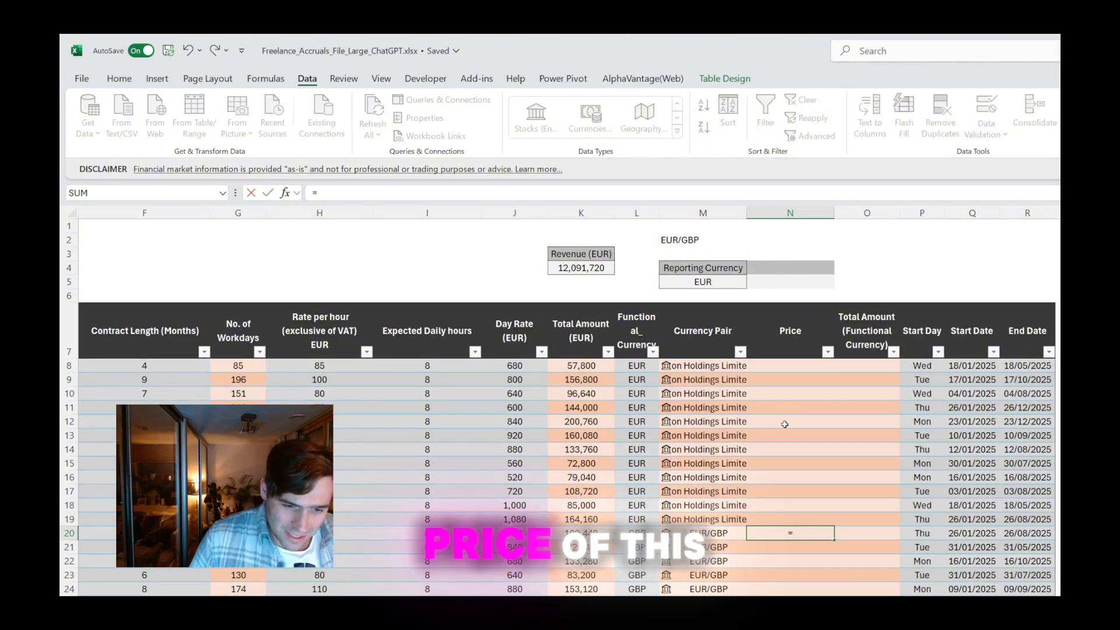
click(709, 533)
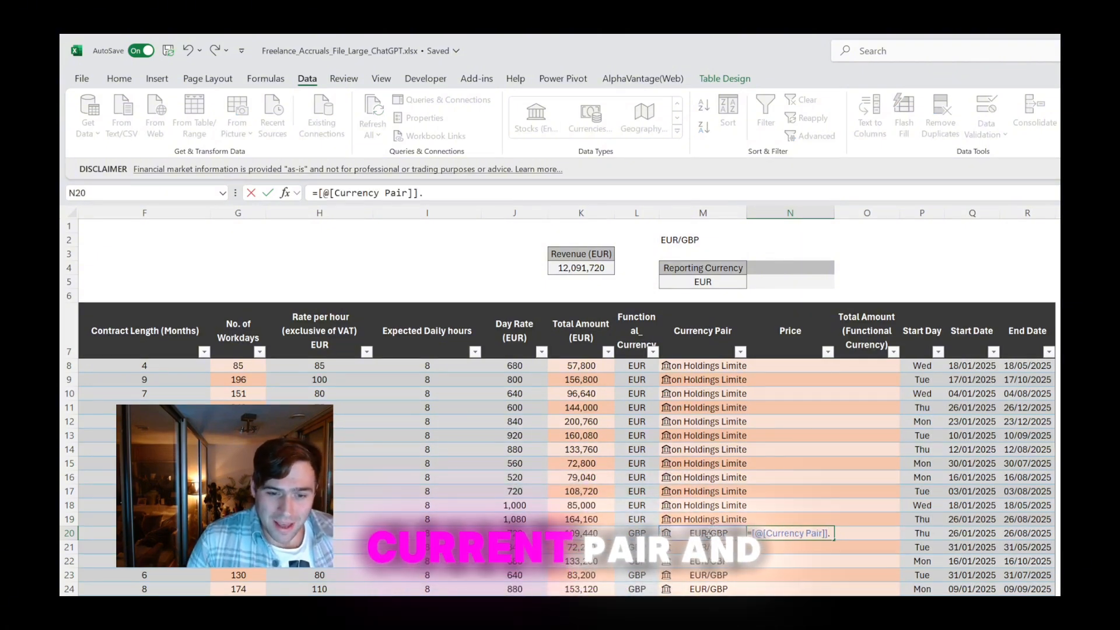
text(.PRICE)
key(Return)
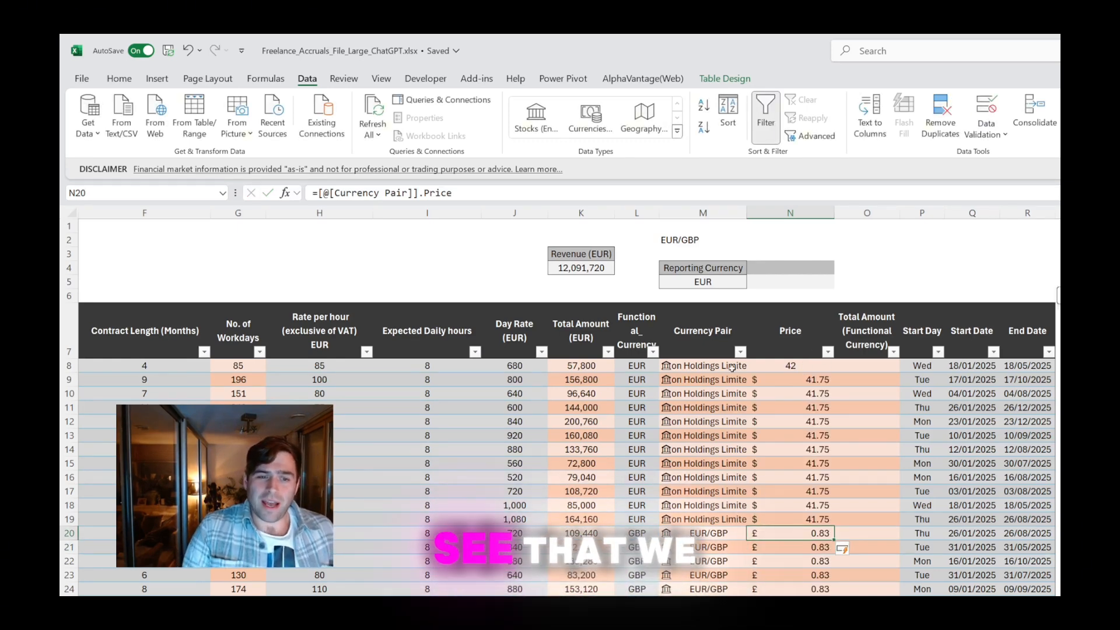
Rewrite the Price column formula in N8 as =IF(L8="EUR",1,[@[Currency Pair]].Price) so that EUR rows return 1
drag(732, 367, 726, 519)
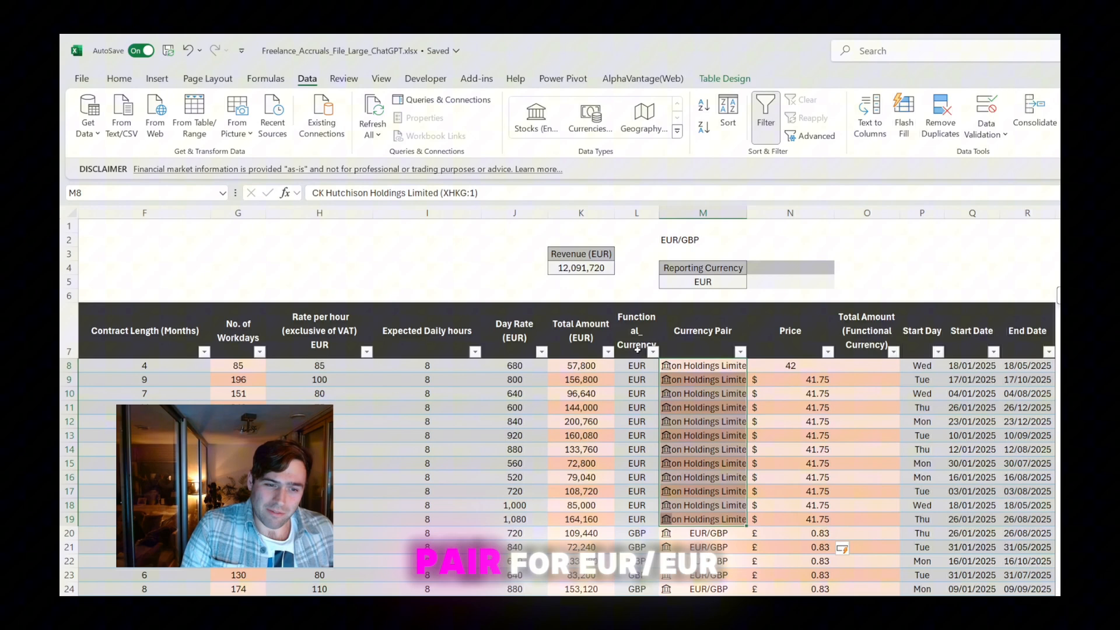
click(779, 365)
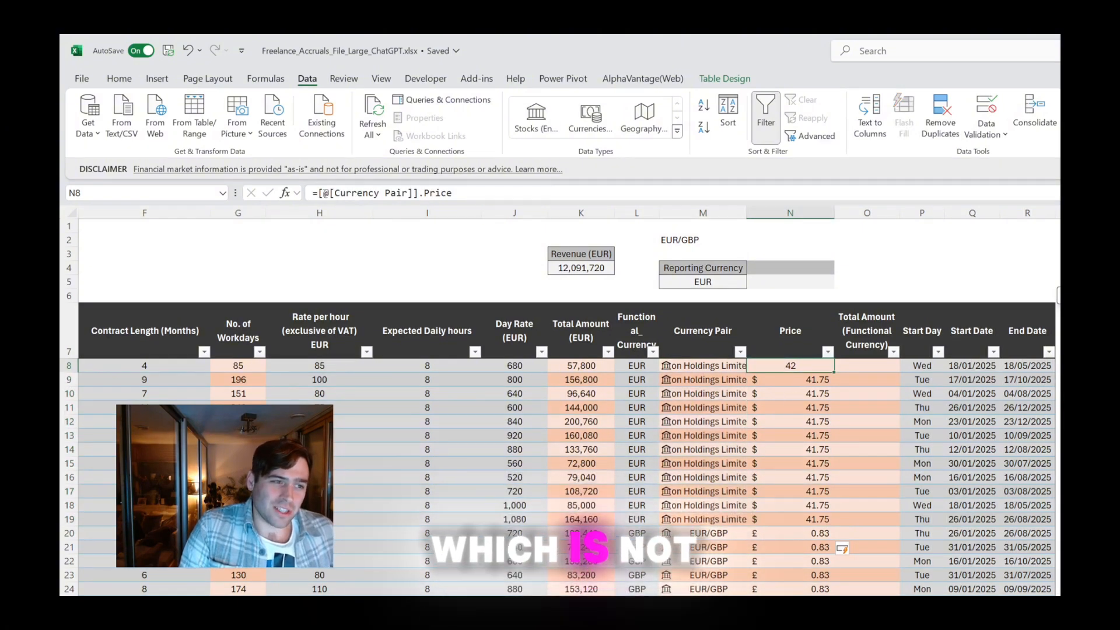
click(315, 193)
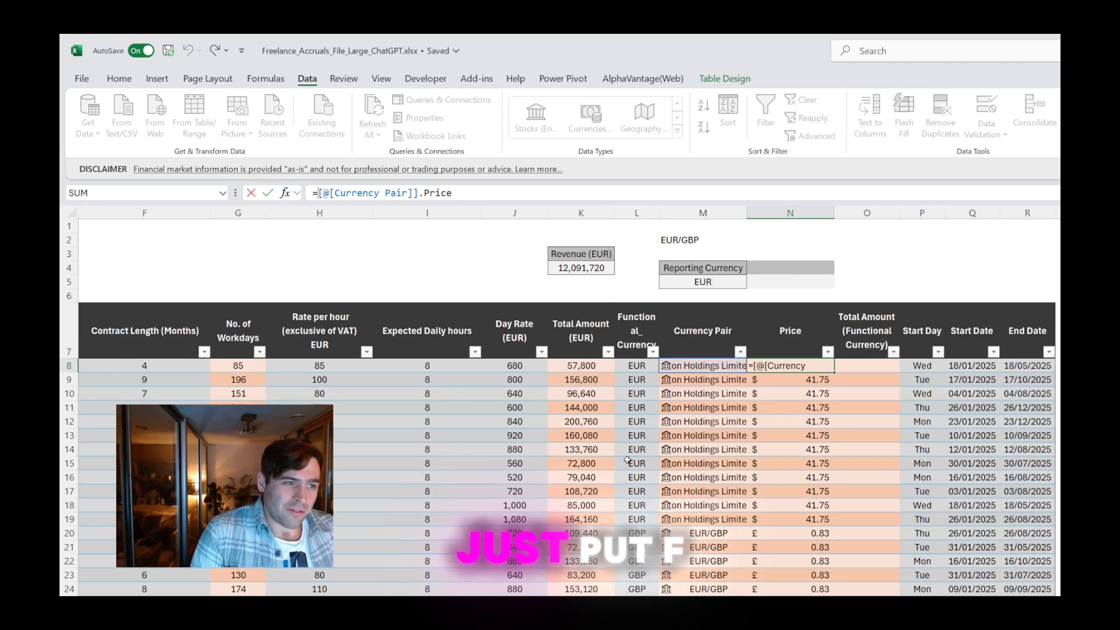
text(if()
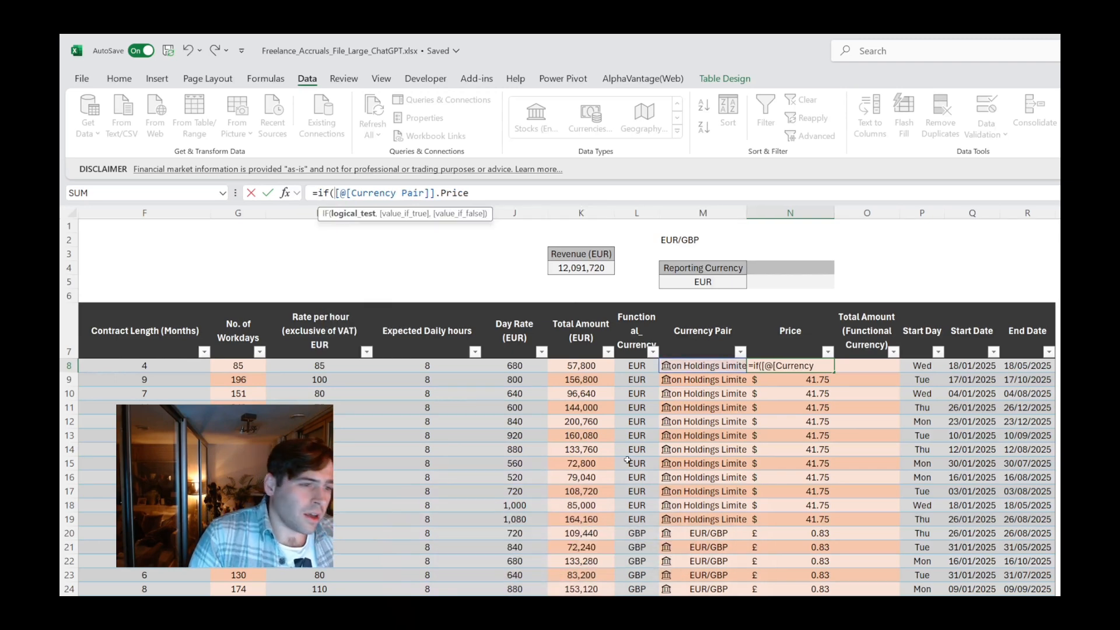
text(l8)
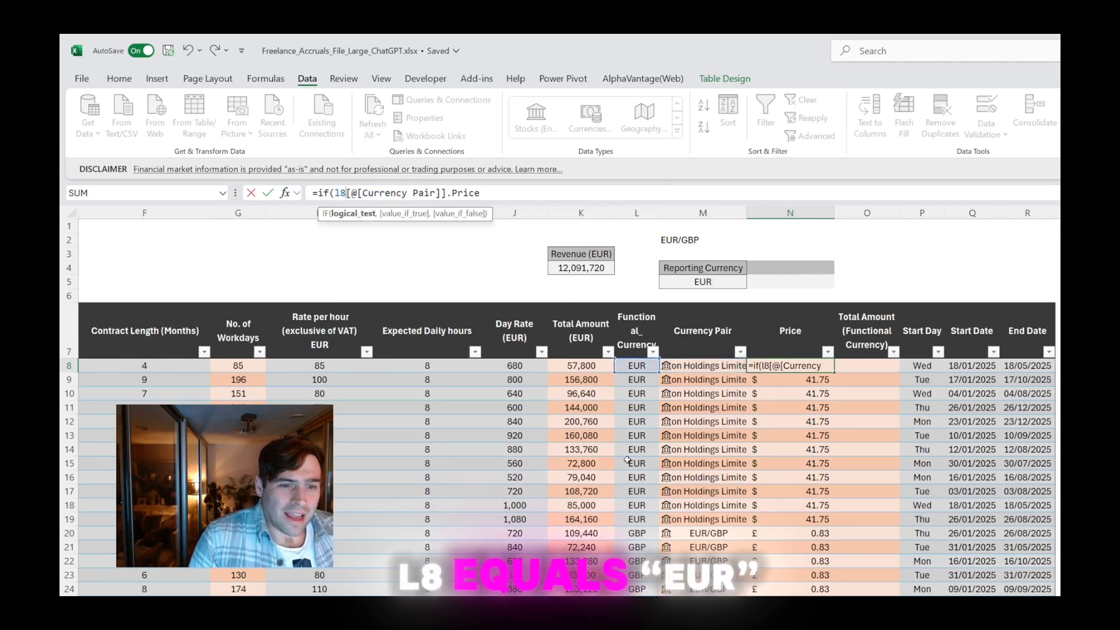
text(=eur)
key(BackSpace)
key(BackSpace)
key(BackSpace)
key(BackSpace)
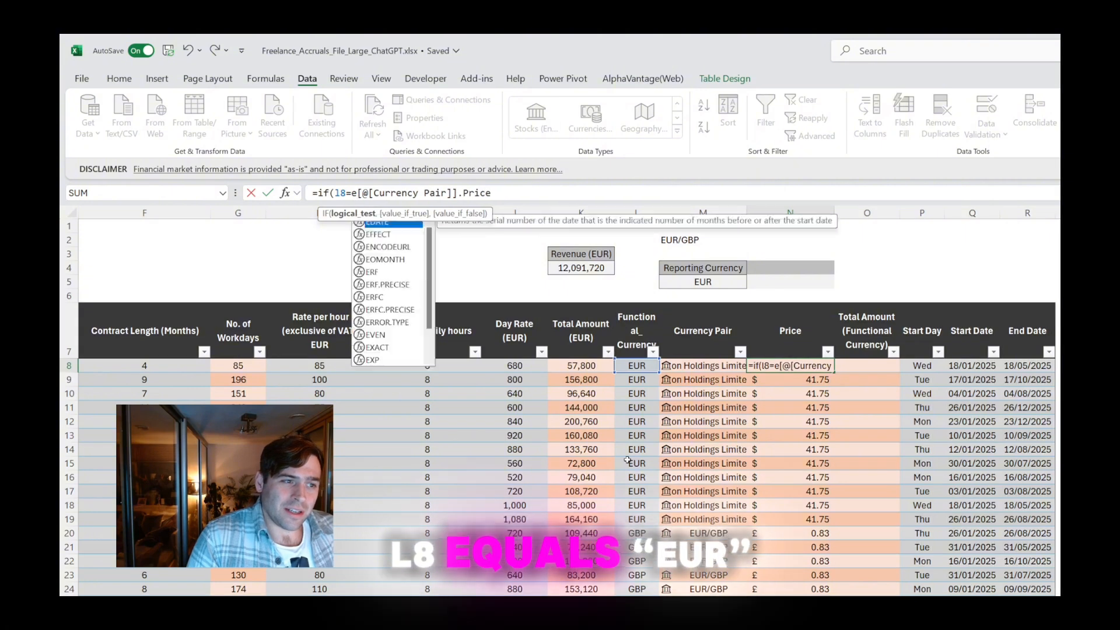
text(=")
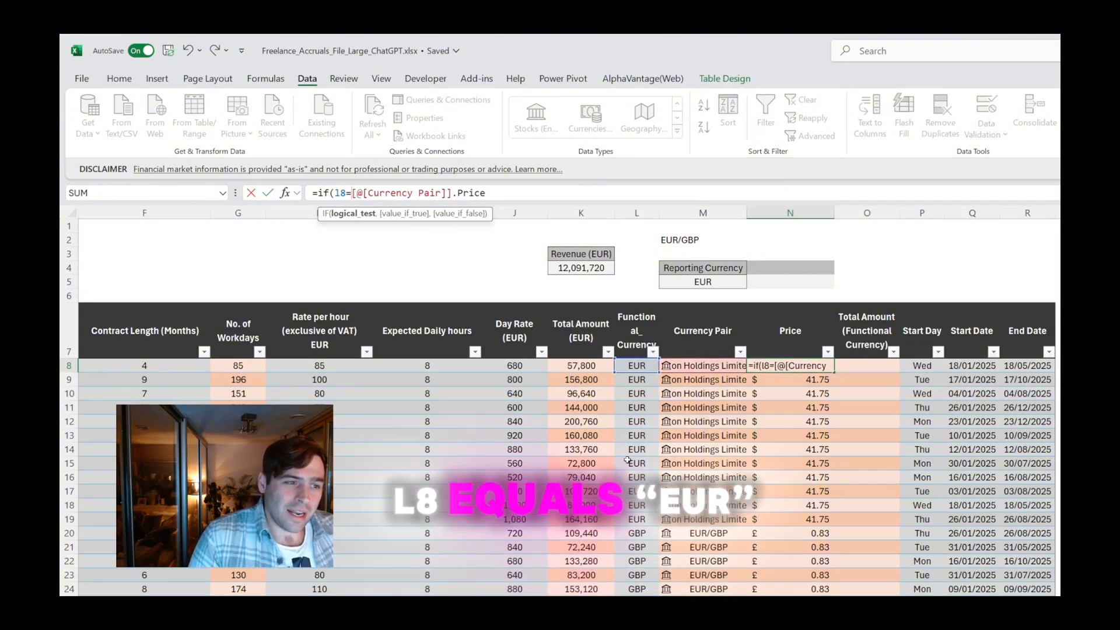
text(EUR")
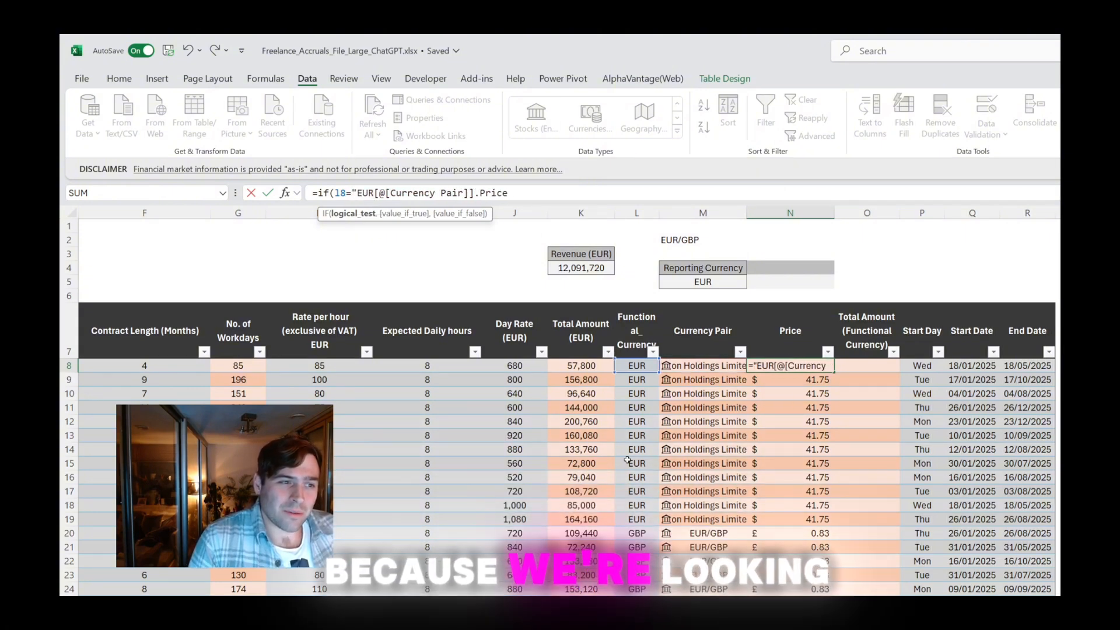
text(,)
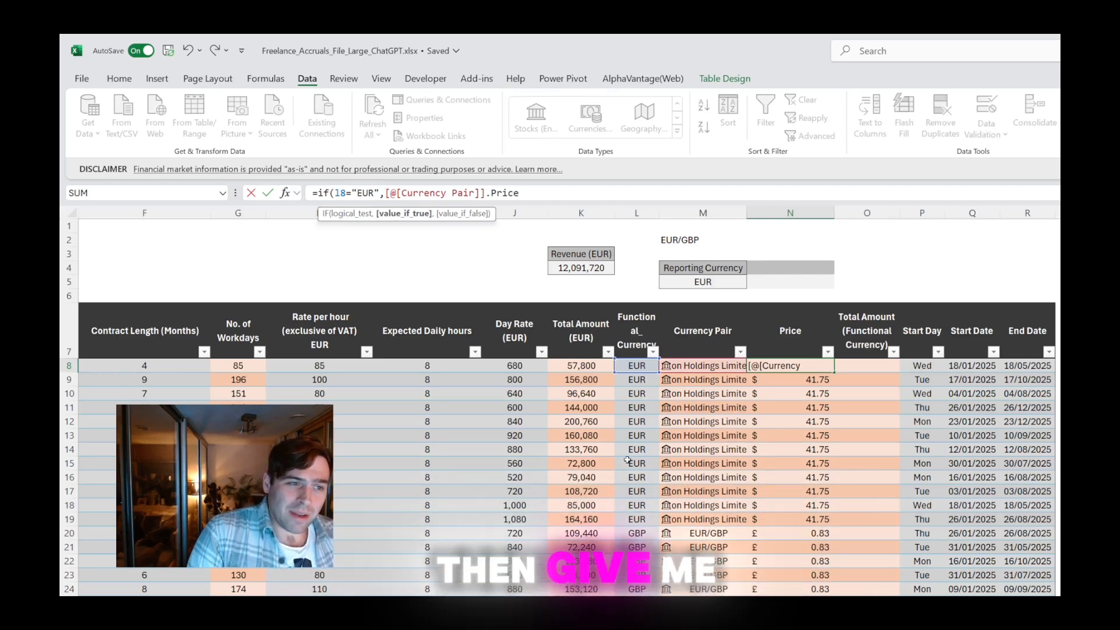
text(1,)
key(Return)
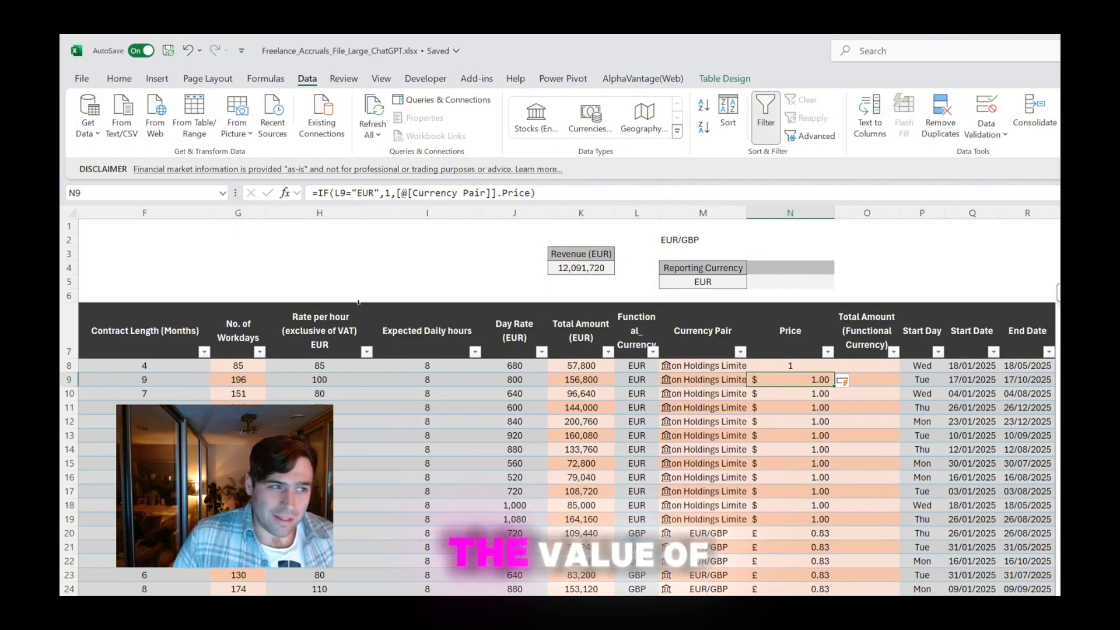
Copy the cell formatting of N9 onto the first Price cell, N8
click(121, 79)
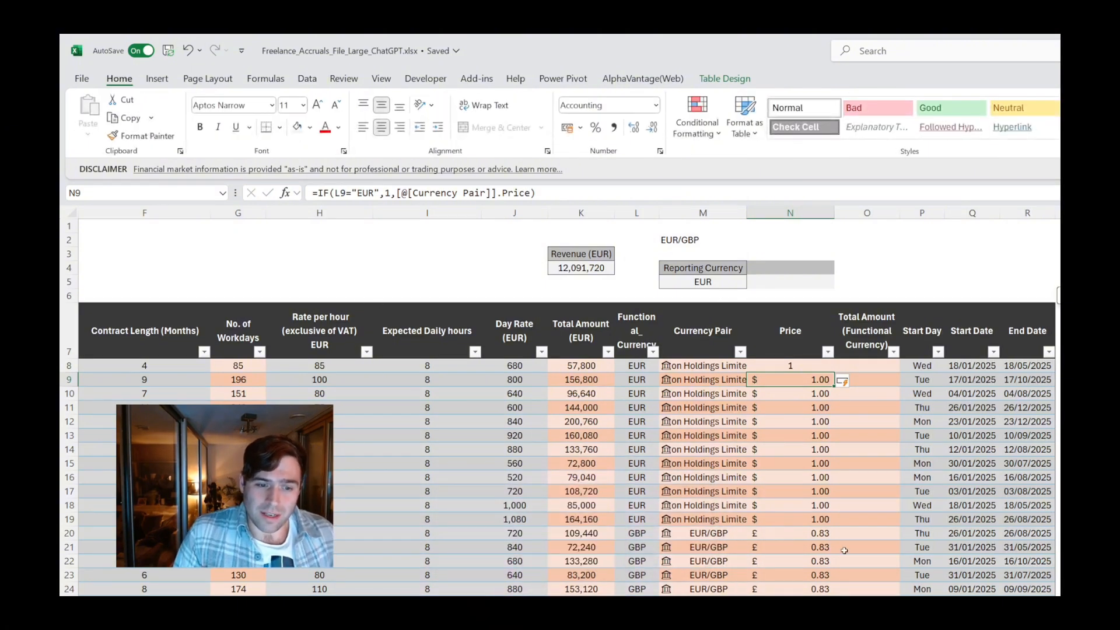
scroll(759, 350, down, 1)
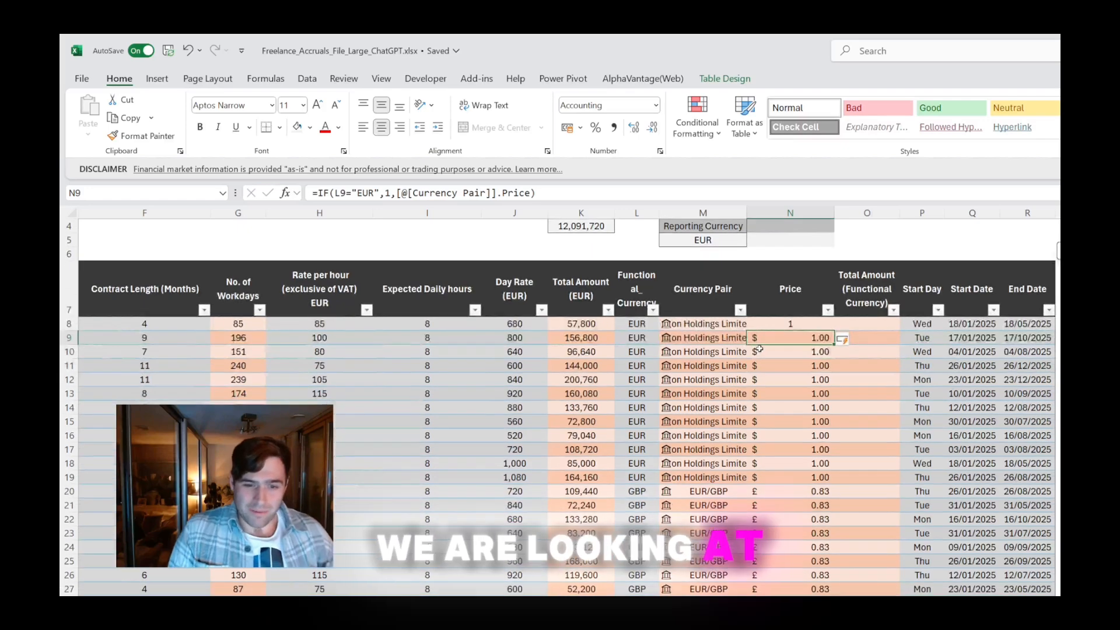
scroll(759, 348, up, 1)
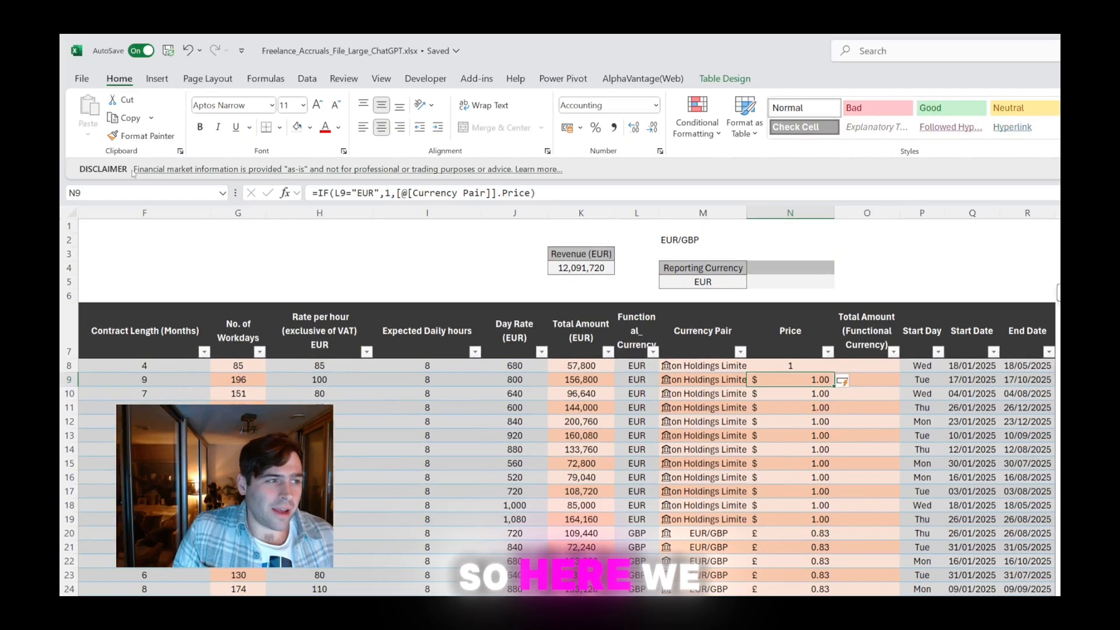
click(142, 136)
click(790, 365)
scroll(801, 390, down, 2)
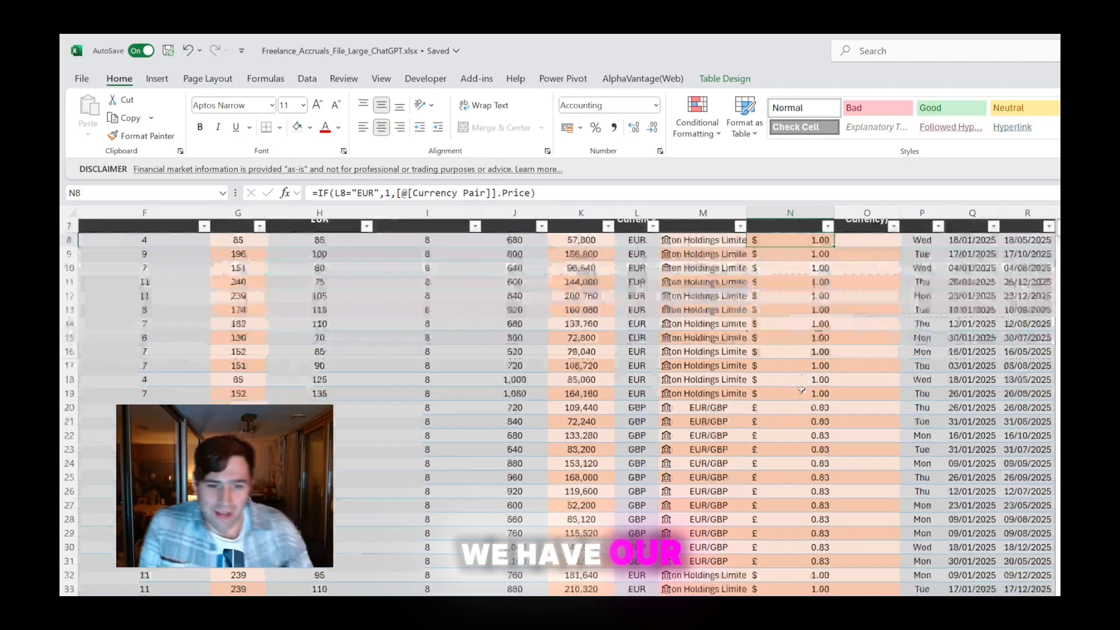
Copy the cell formatting of N10 onto N8 so it matches the lighter banded rows
scroll(802, 390, down, 1)
scroll(801, 390, up, 1)
click(817, 268)
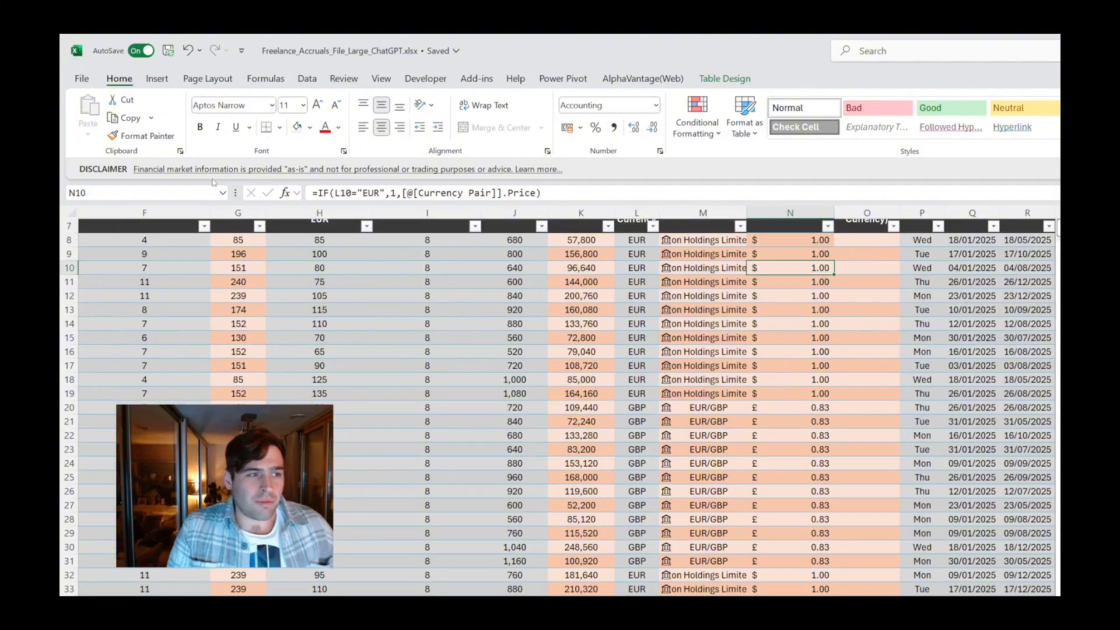
click(141, 136)
click(776, 239)
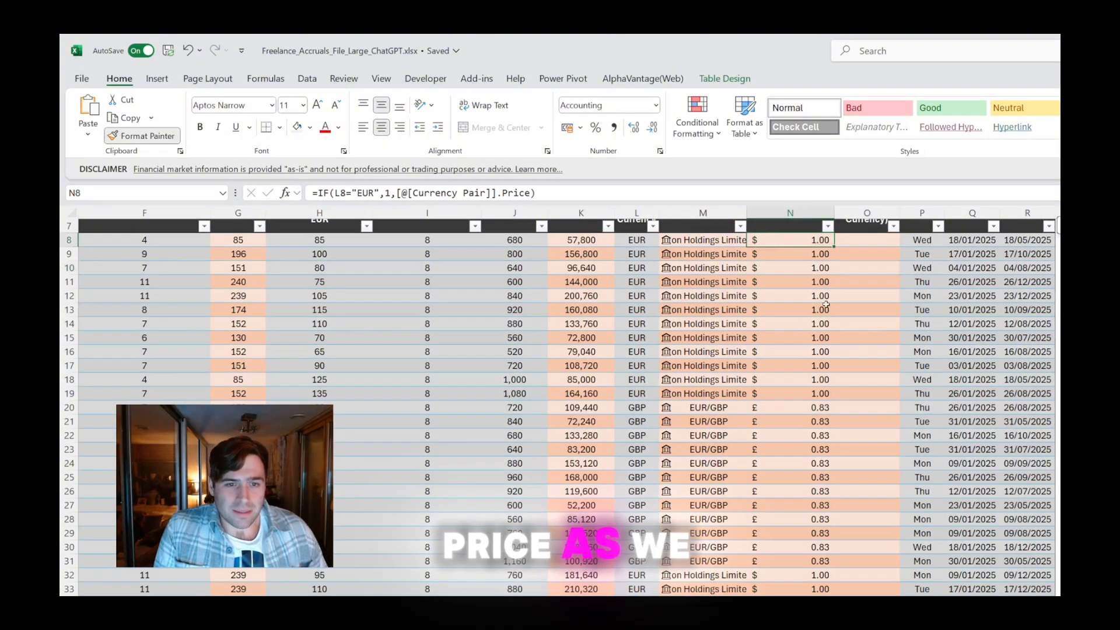
Fill the Total Amount (Functional Currency) column with a formula in O8 that multiplies Total Amount (EUR) by Price
scroll(804, 393, up, 2)
scroll(698, 393, down, 5)
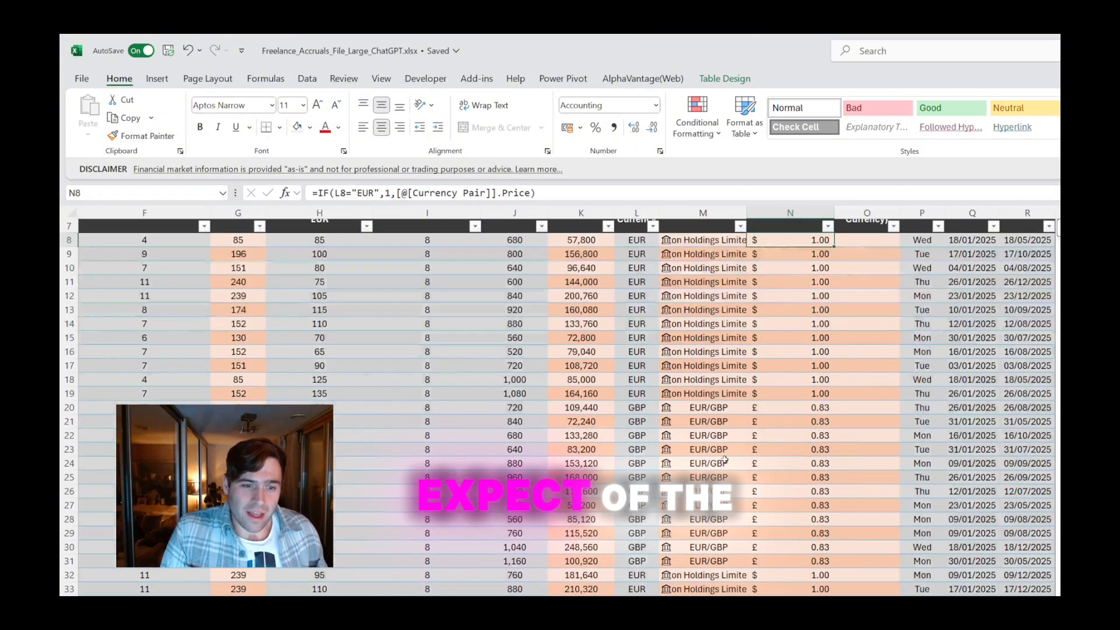
scroll(728, 403, up, 3)
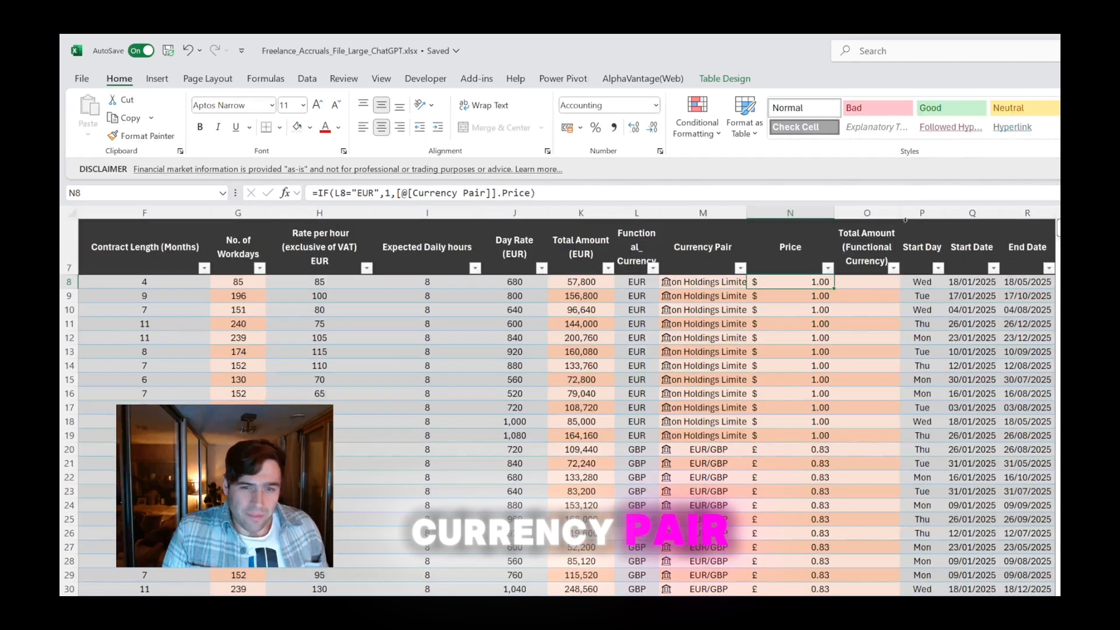
click(875, 282)
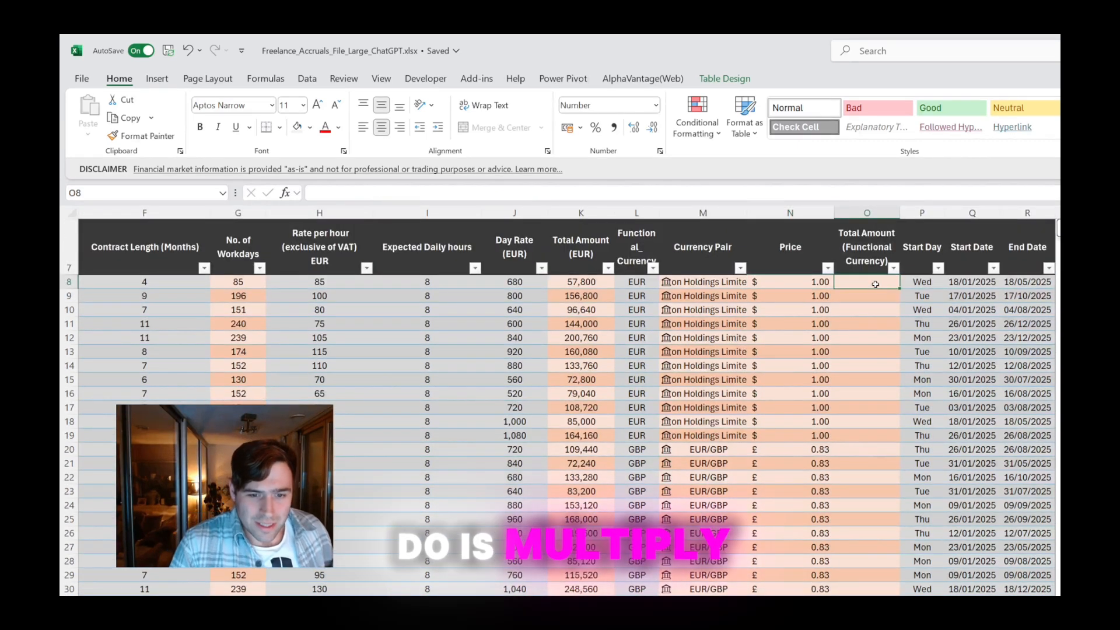
text(=)
key(Left)
key(Left)
key(Left)
key(Left)
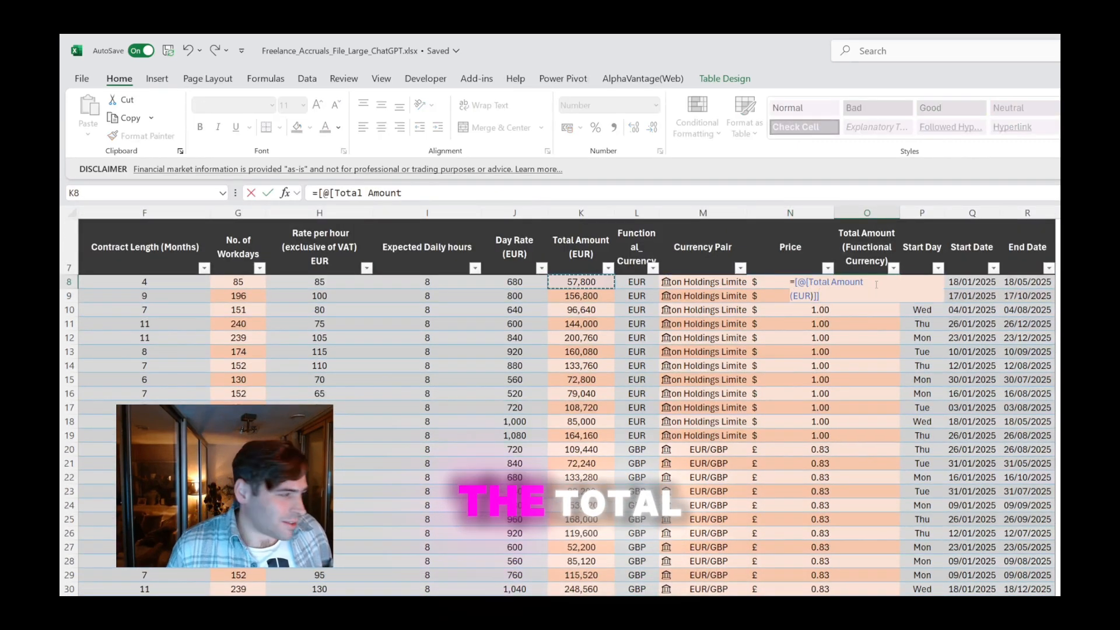
text(*)
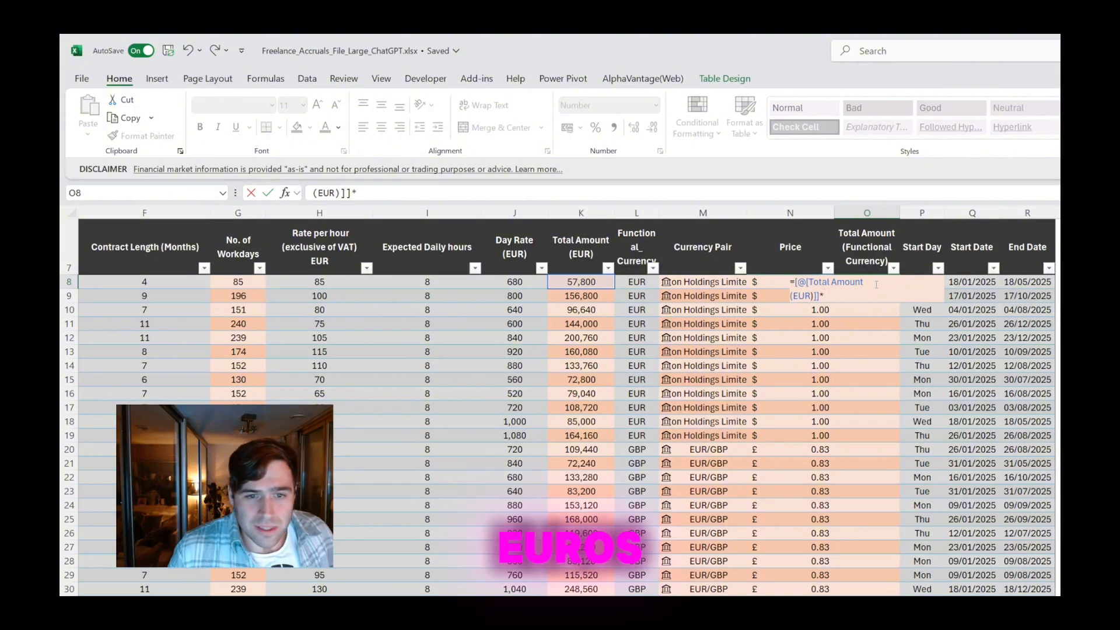
key(Left)
key(Return)
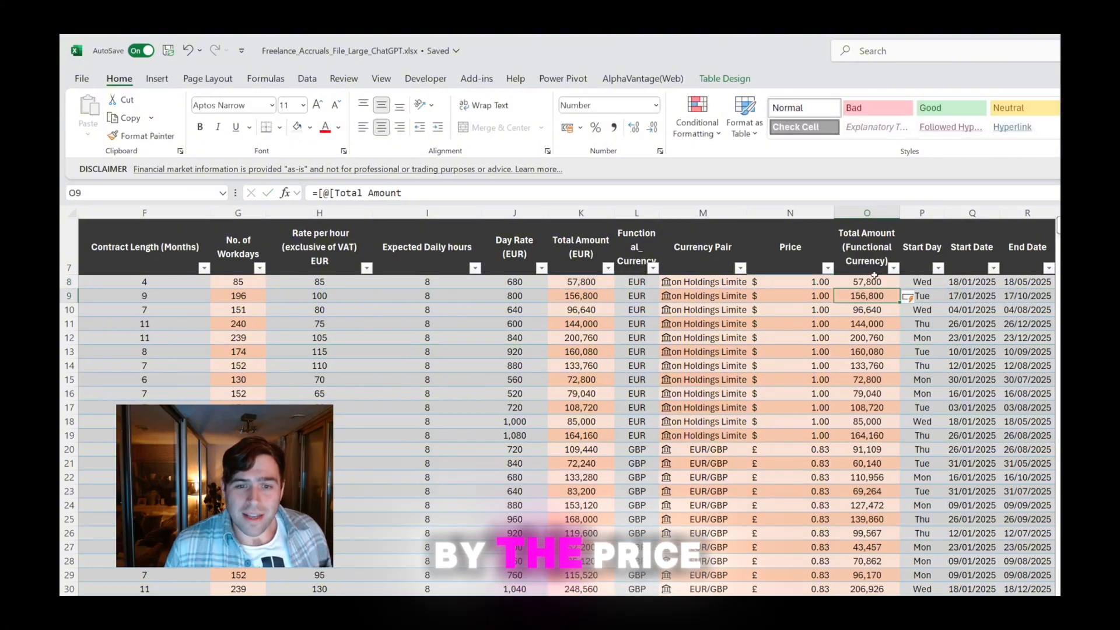
Review the functional currency totals against each row's currency, currency pair and price, including the GBP and EUR rows
scroll(863, 362, down, 3)
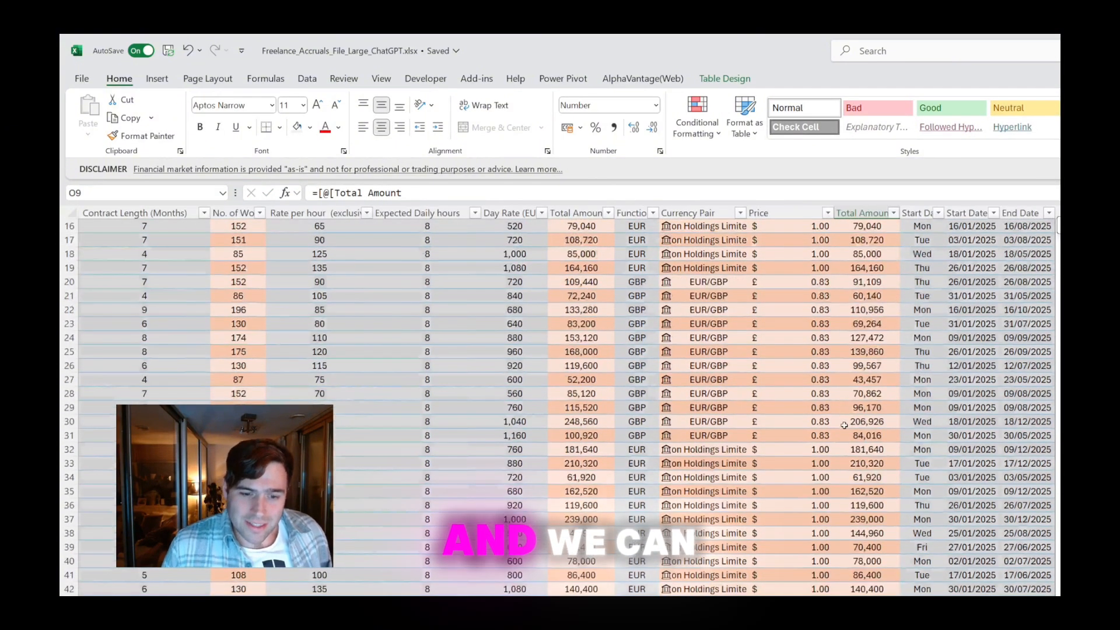
drag(875, 447, 641, 428)
scroll(823, 254, up, 5)
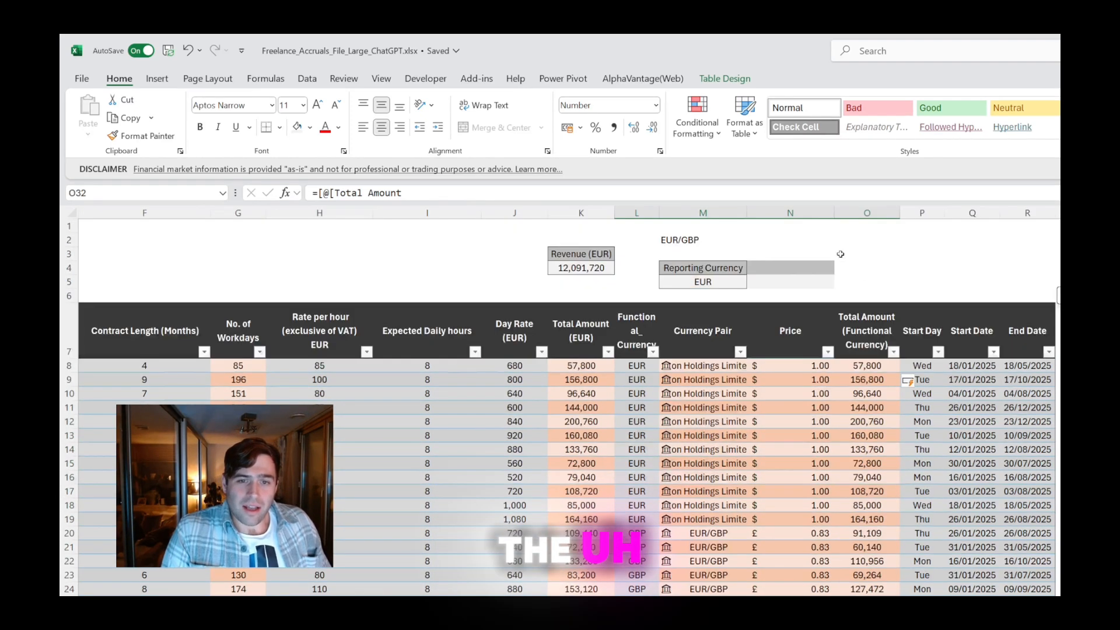
click(870, 327)
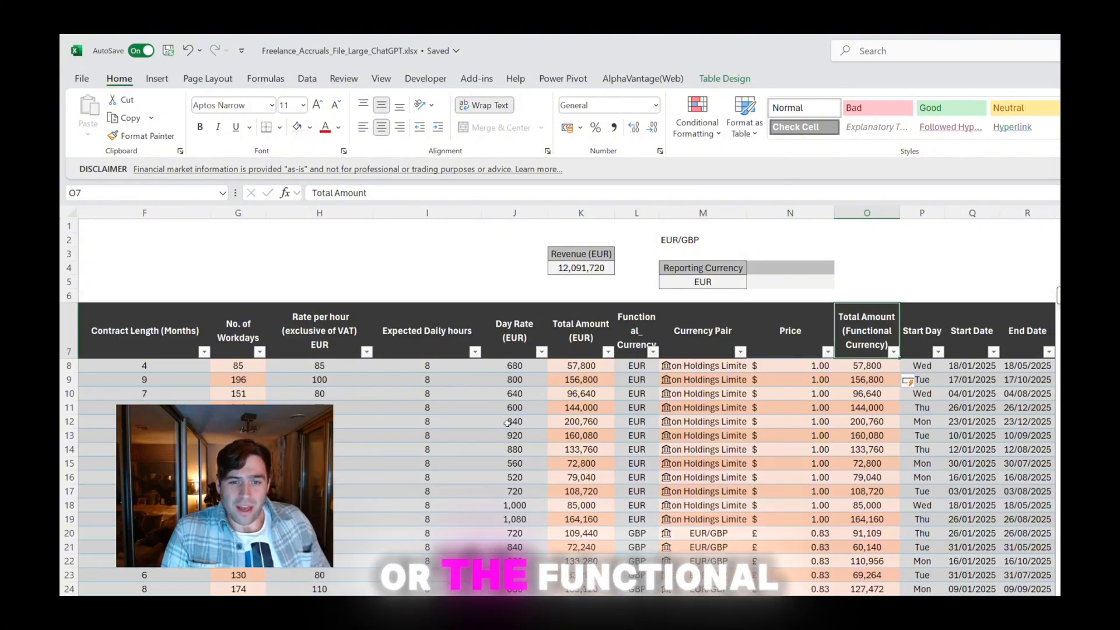
scroll(560, 408, left, 3)
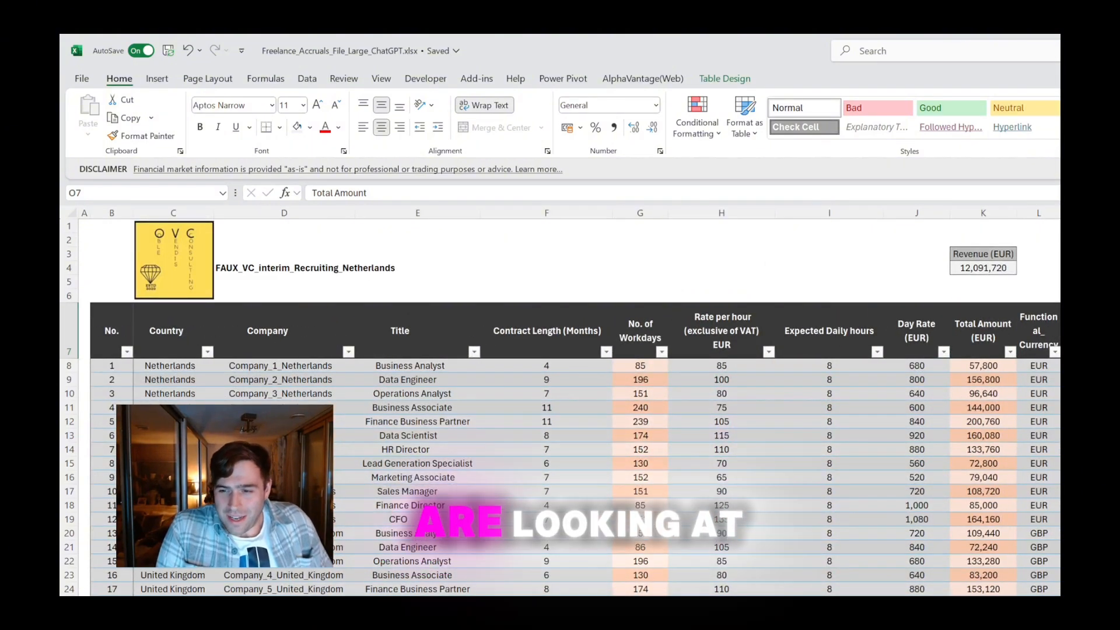
scroll(770, 550, right, 3)
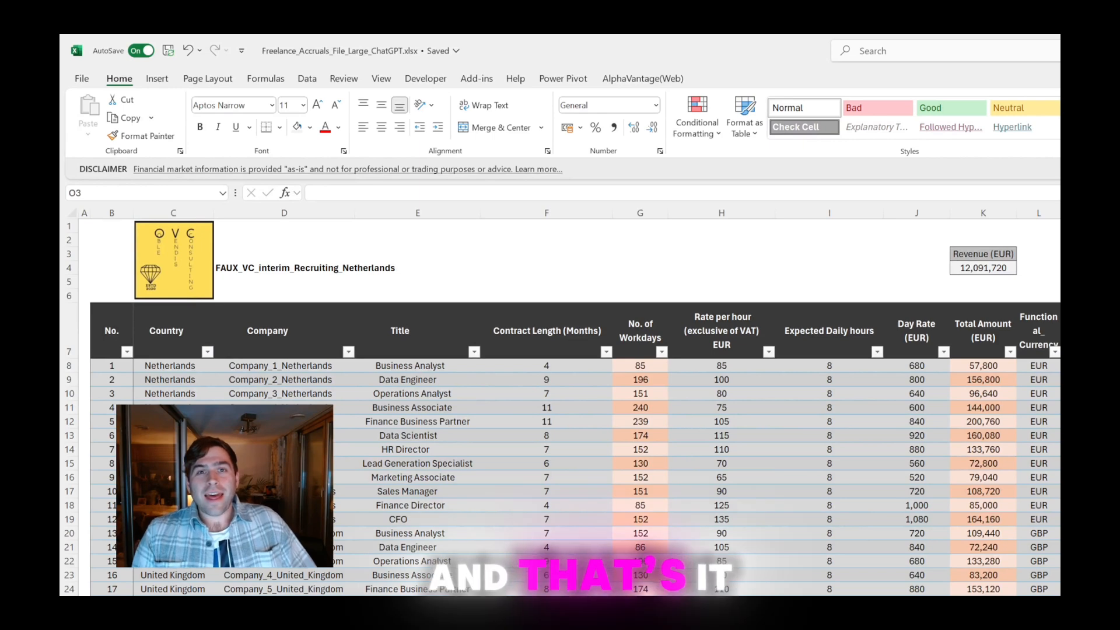